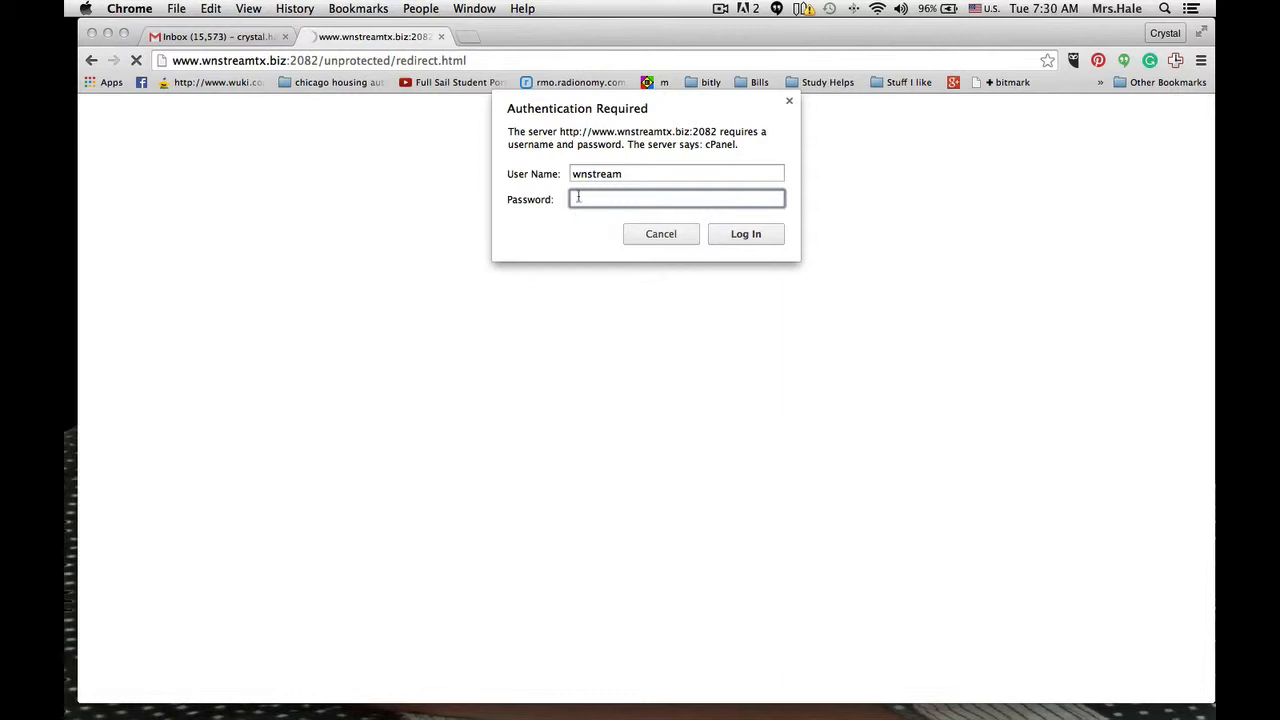
- Log in to cPanel by pasting the account password, and dismiss the browser's offer to save it
right_click(578, 197)
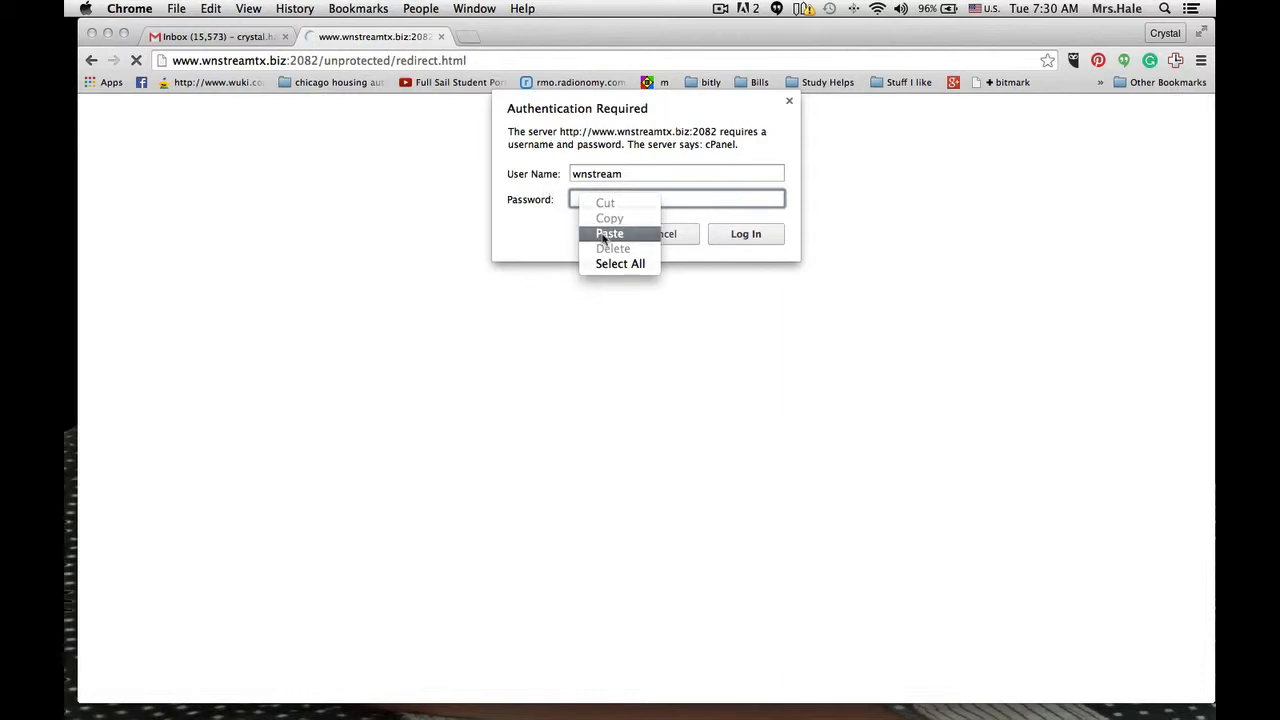
left_click(606, 234)
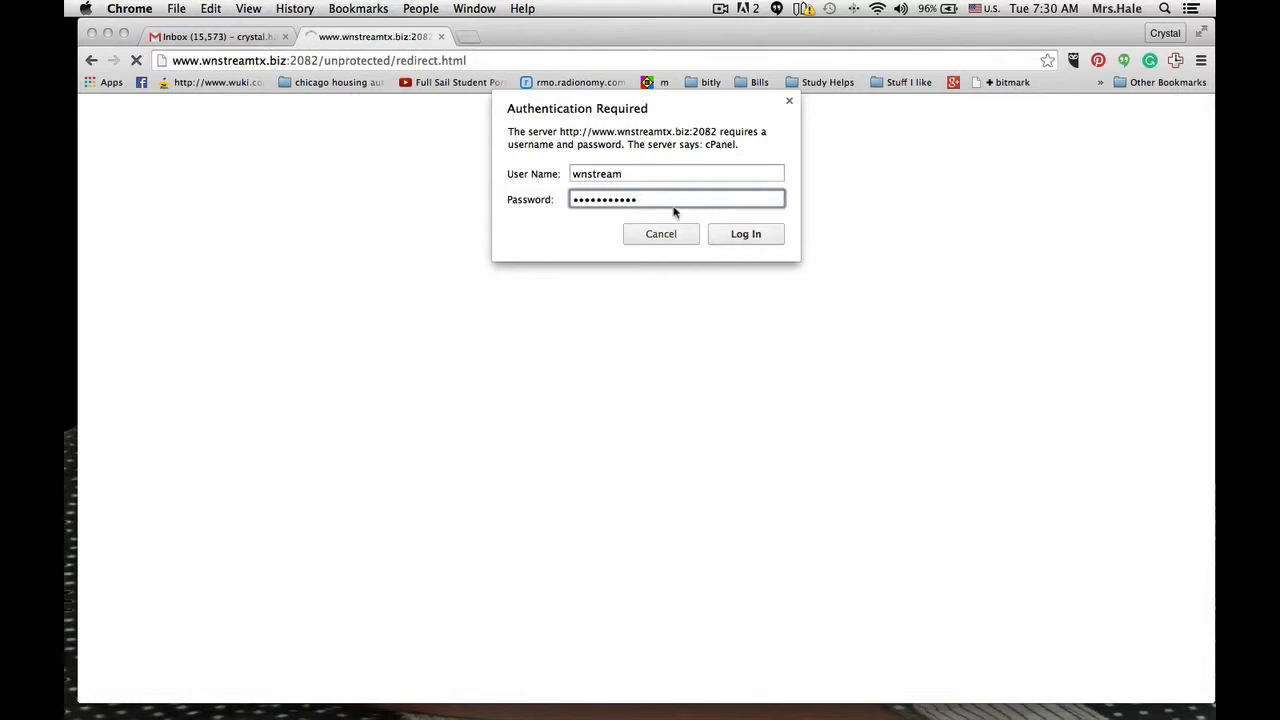
left_click(745, 234)
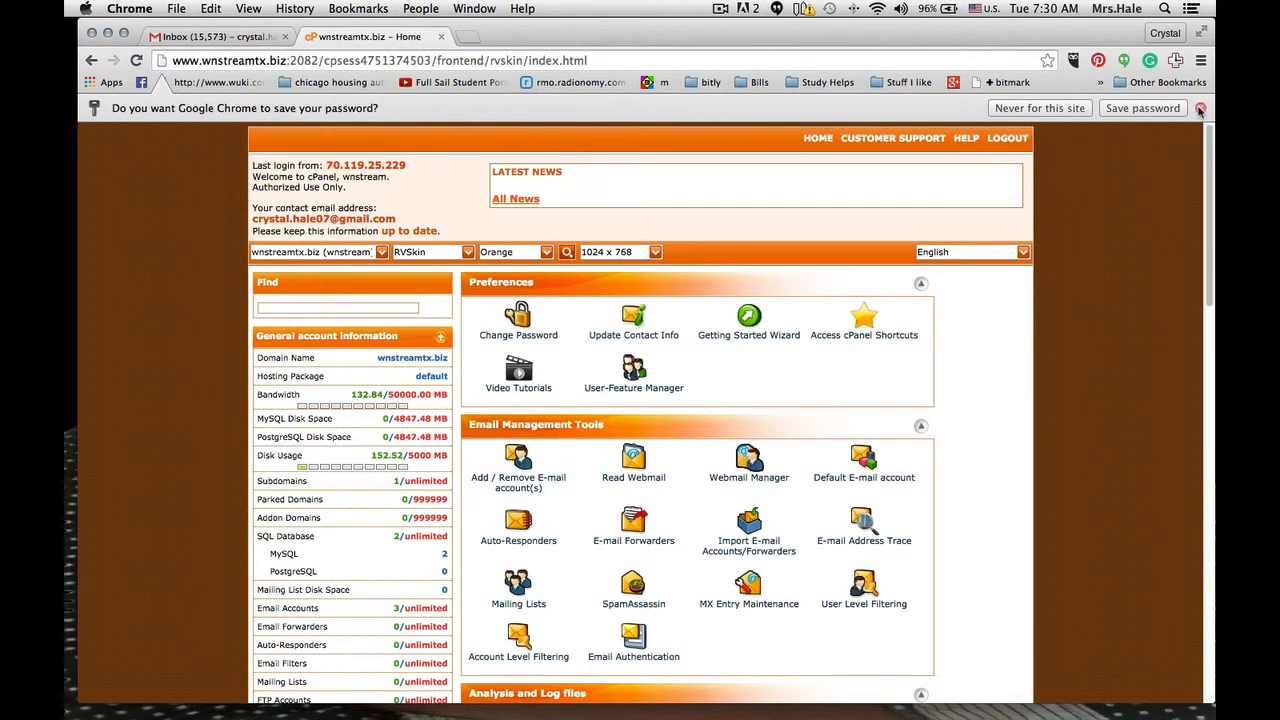
left_click(1156, 112)
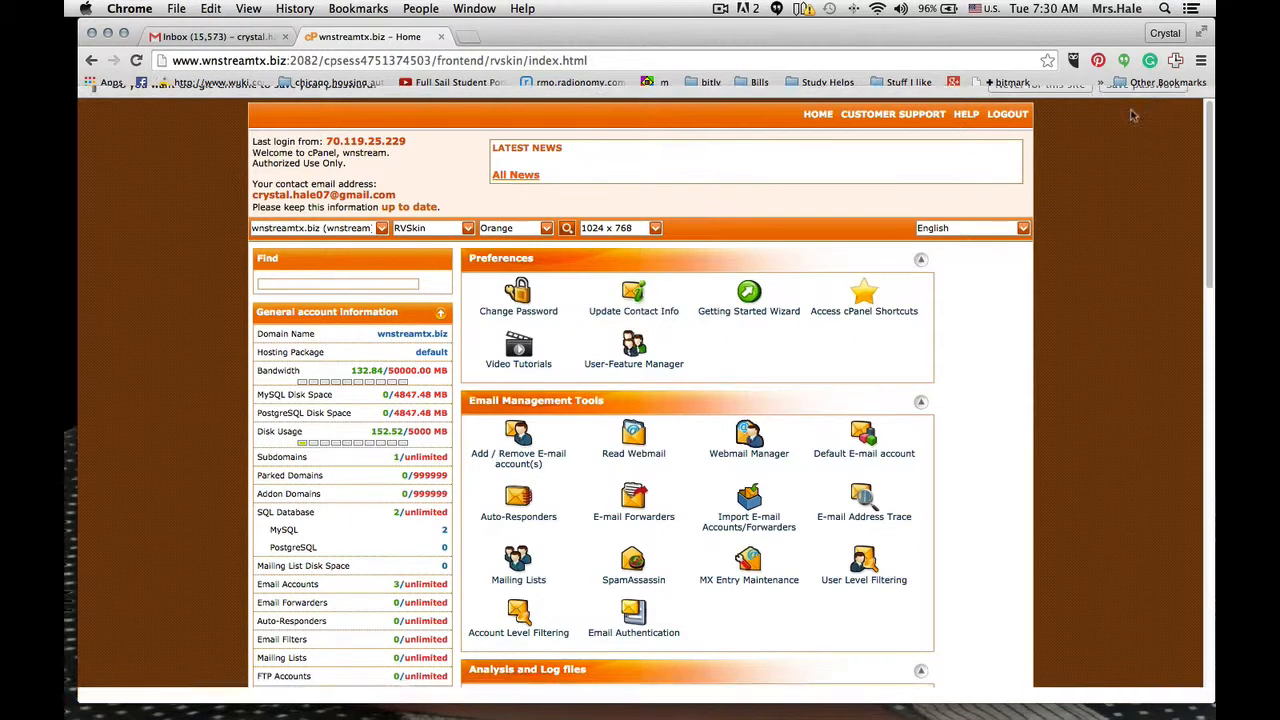
- Open the Add / Remove E-mail account(s) page from the Email Management Tools
scroll(632, 305, "down", 2)
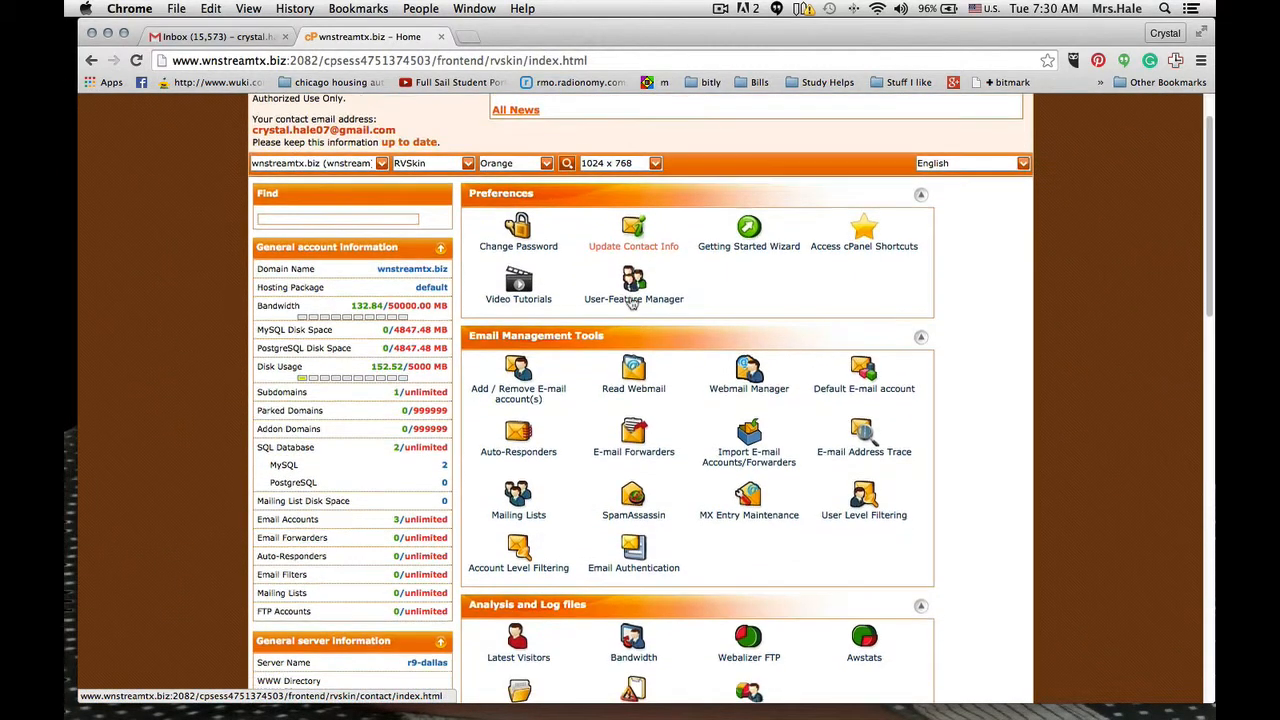
scroll(632, 305, "down", 1)
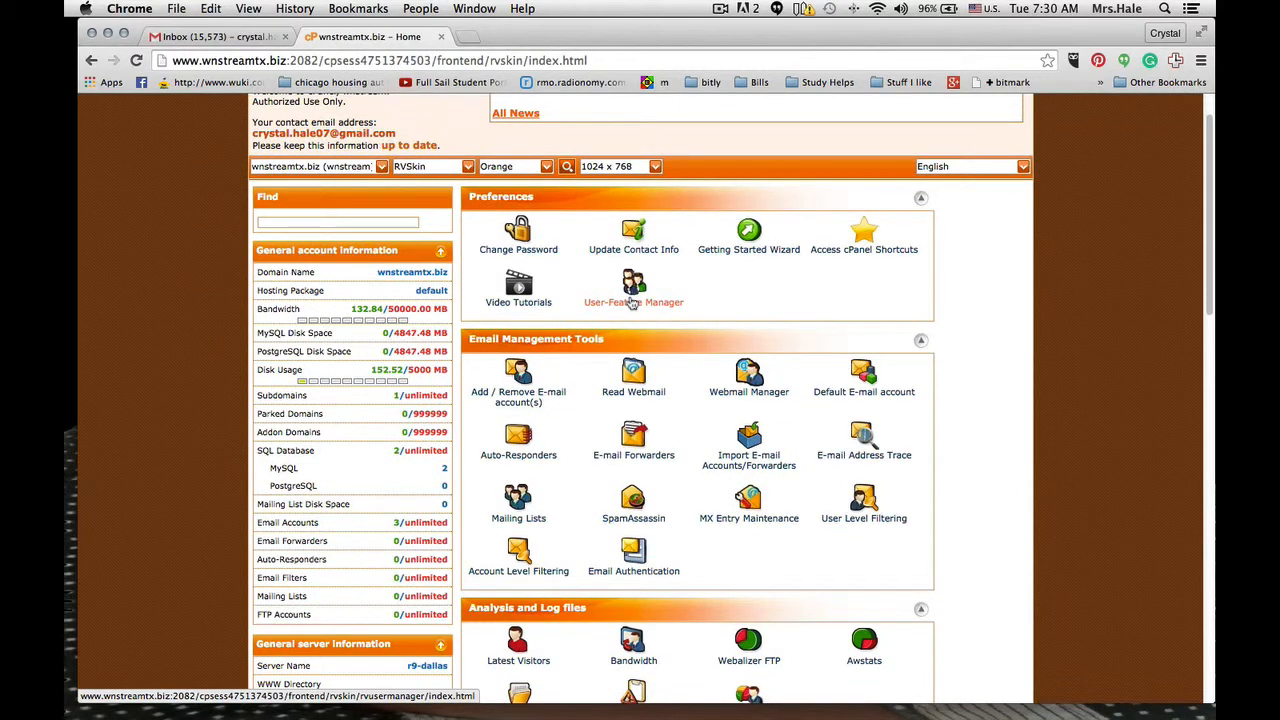
scroll(630, 303, "down", 2)
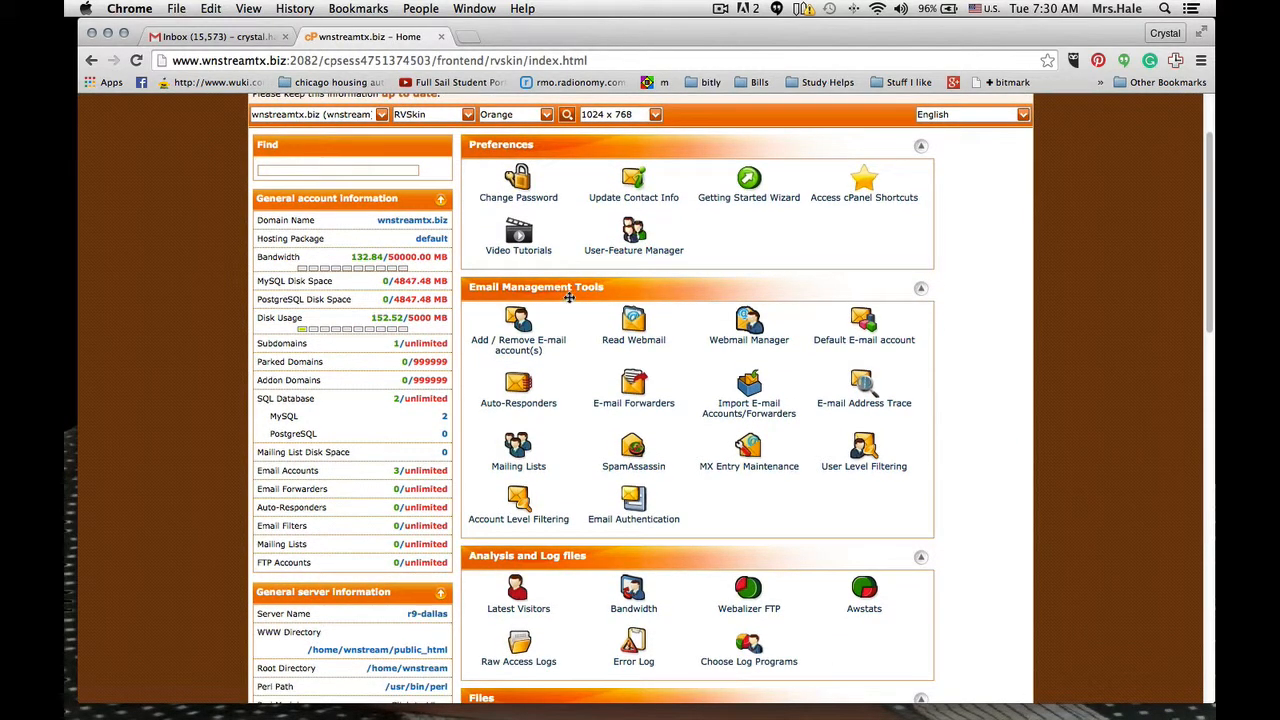
left_click(502, 346)
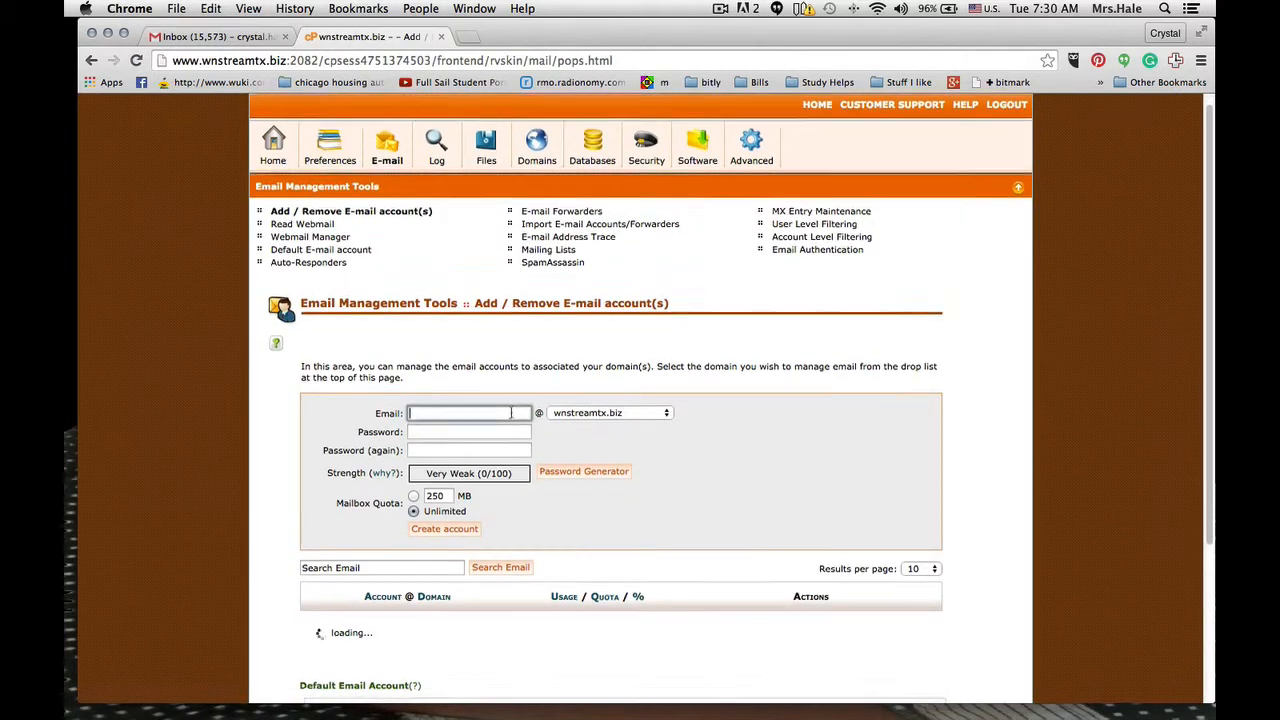
scroll(515, 427, "down", 5)
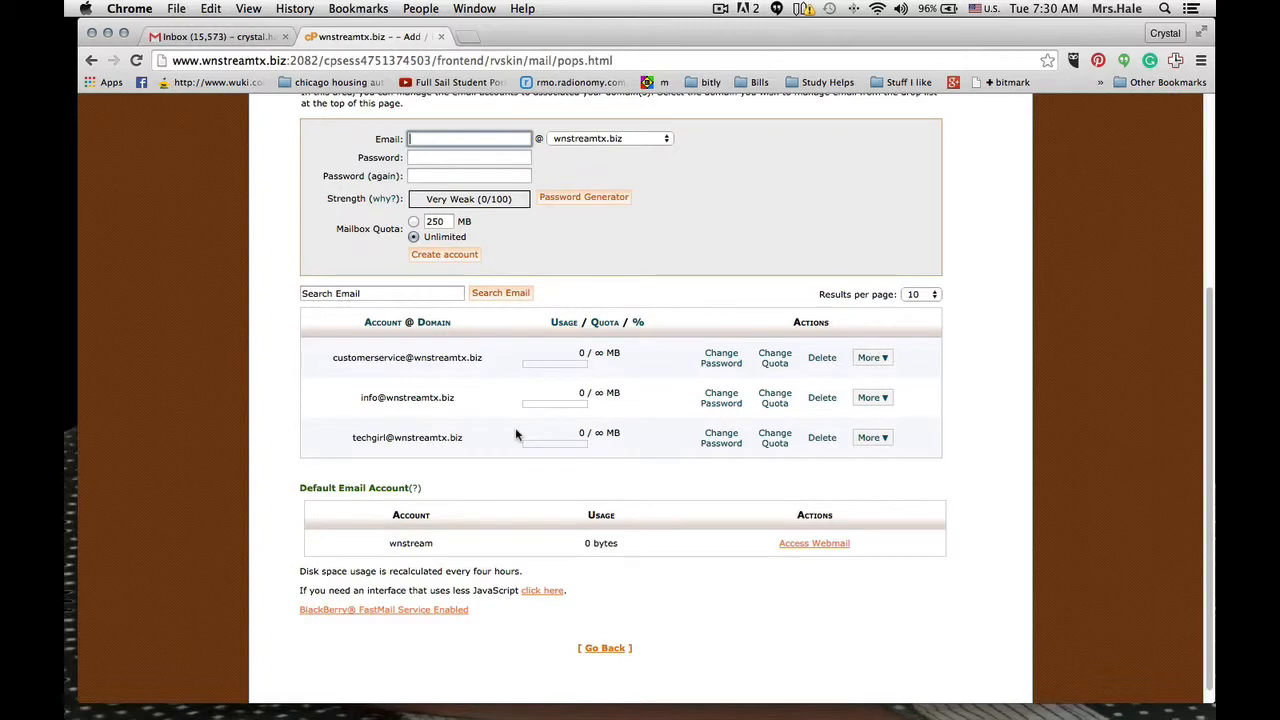
scroll(515, 427, "up", 3)
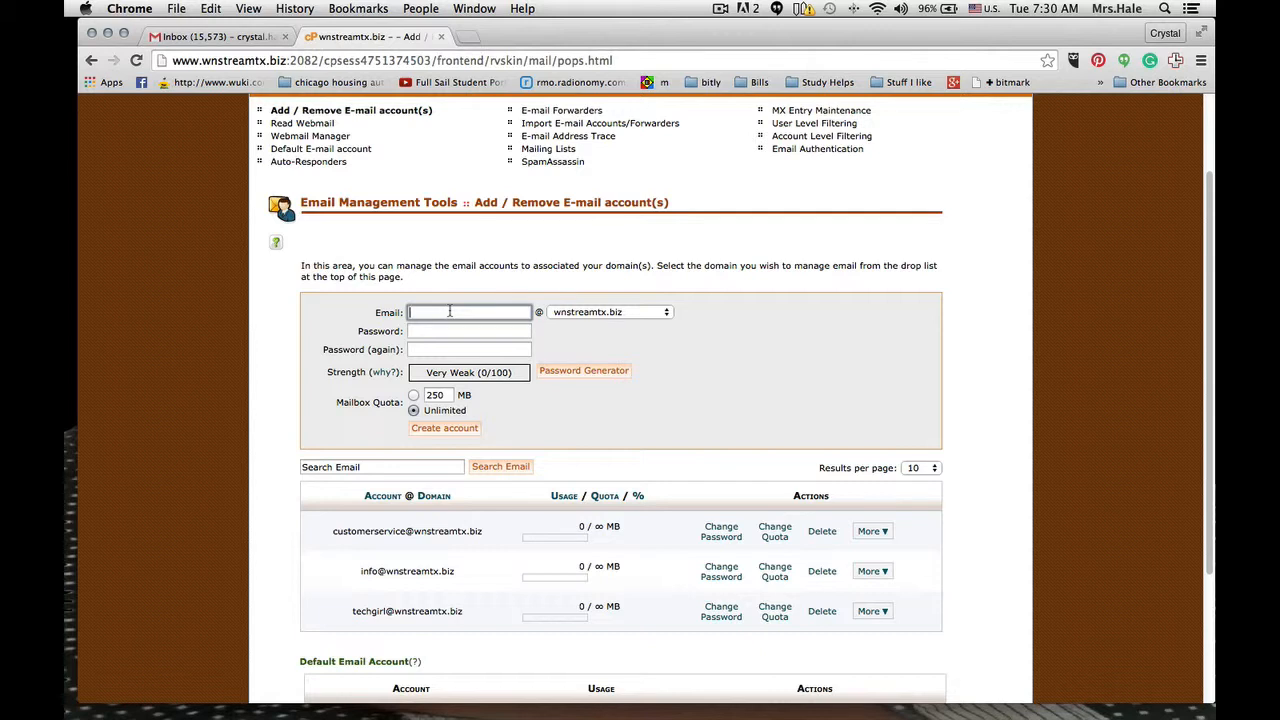
left_click(437, 331)
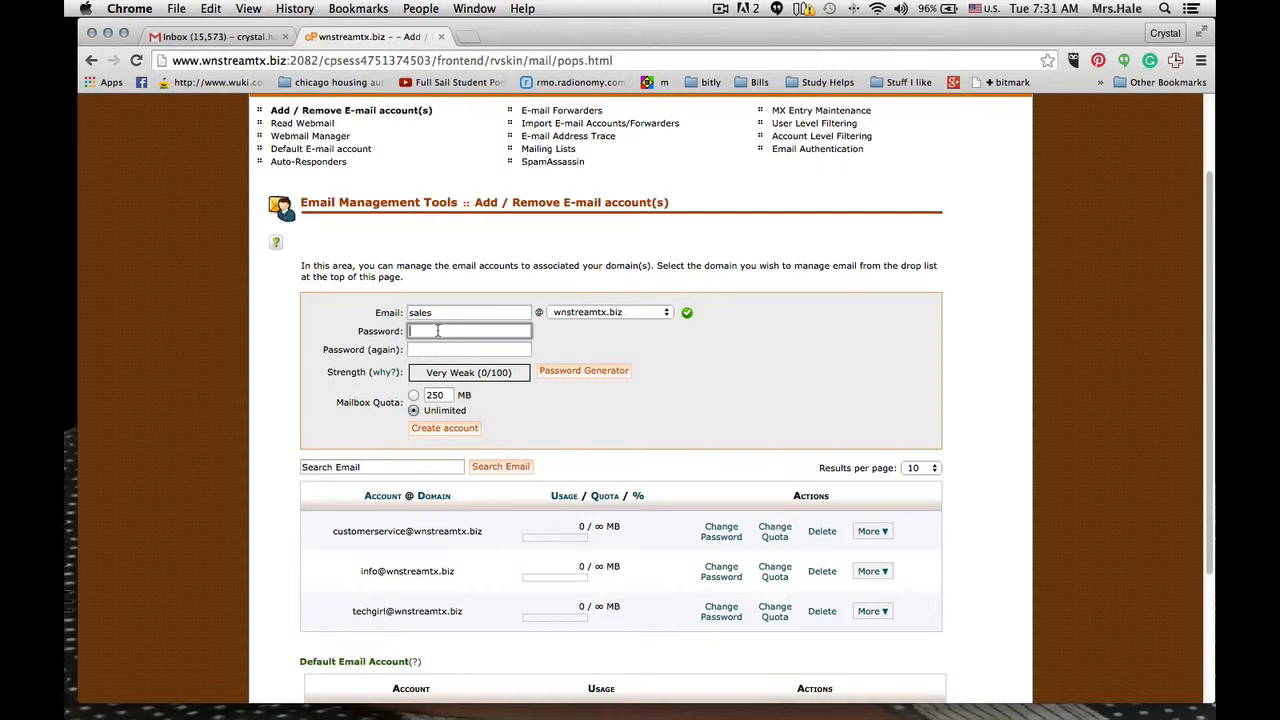
type("•••••")
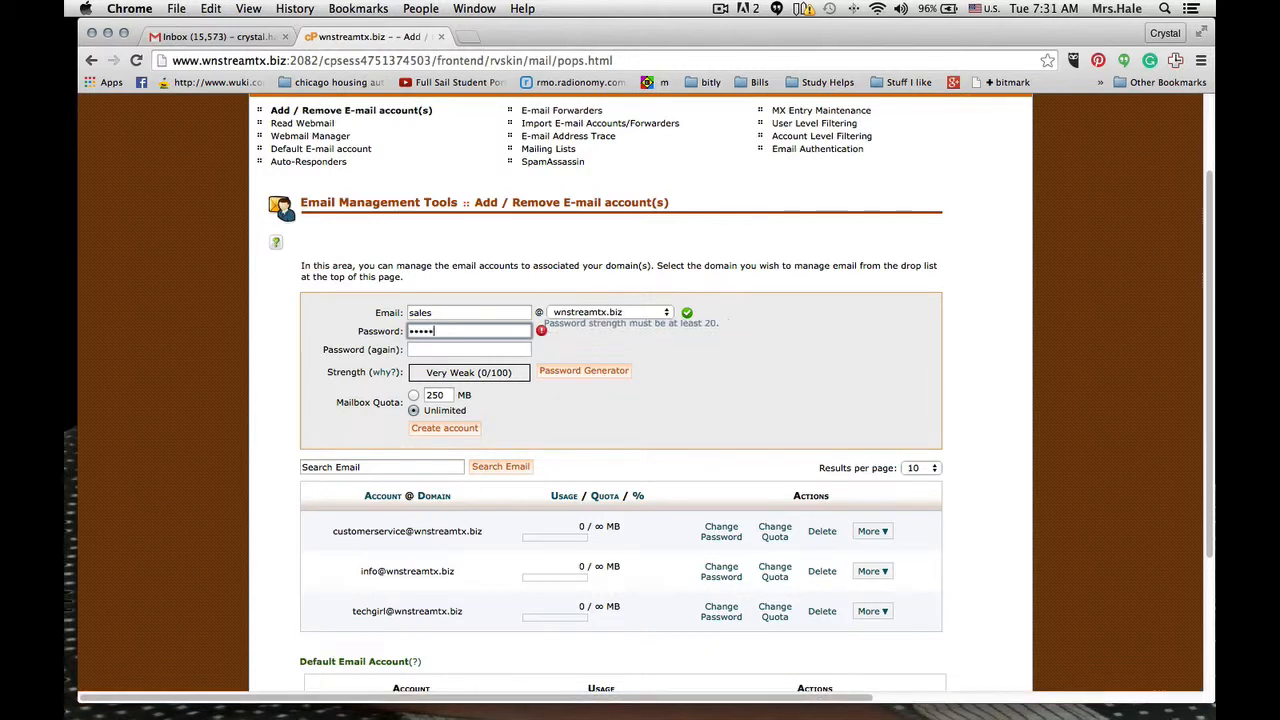
left_click(452, 349)
type("•••••••••")
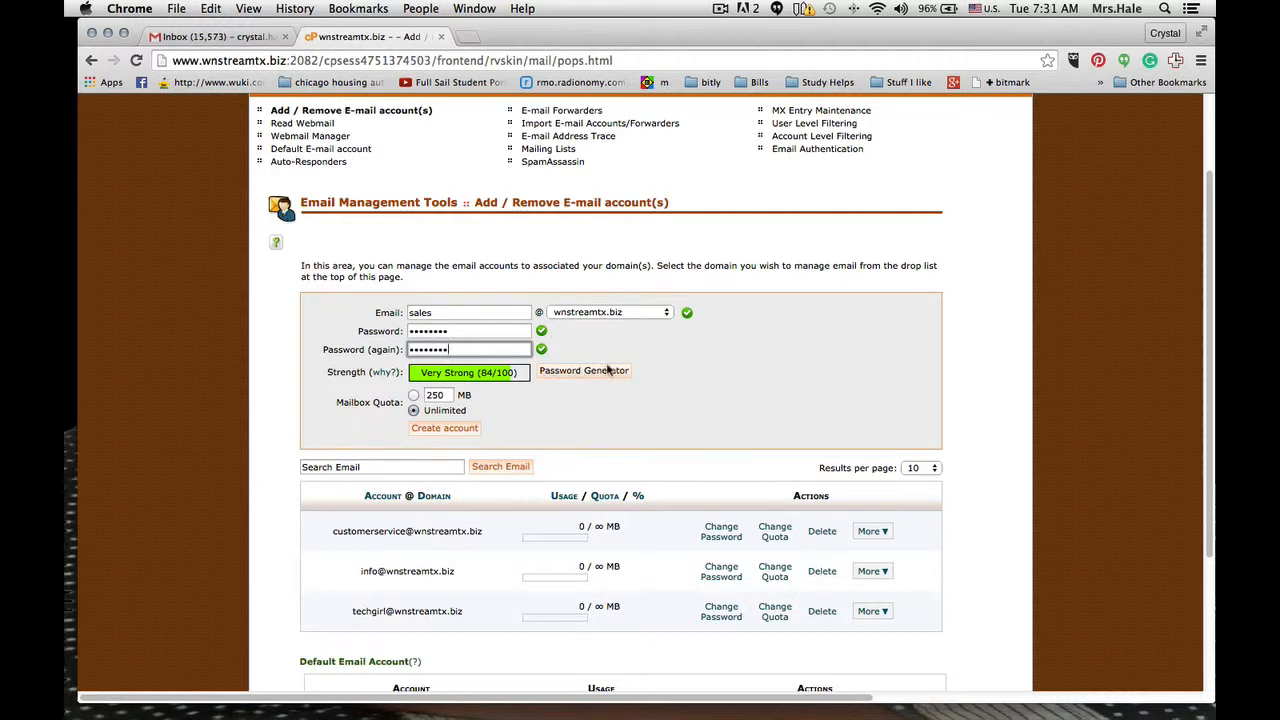
left_click(432, 394)
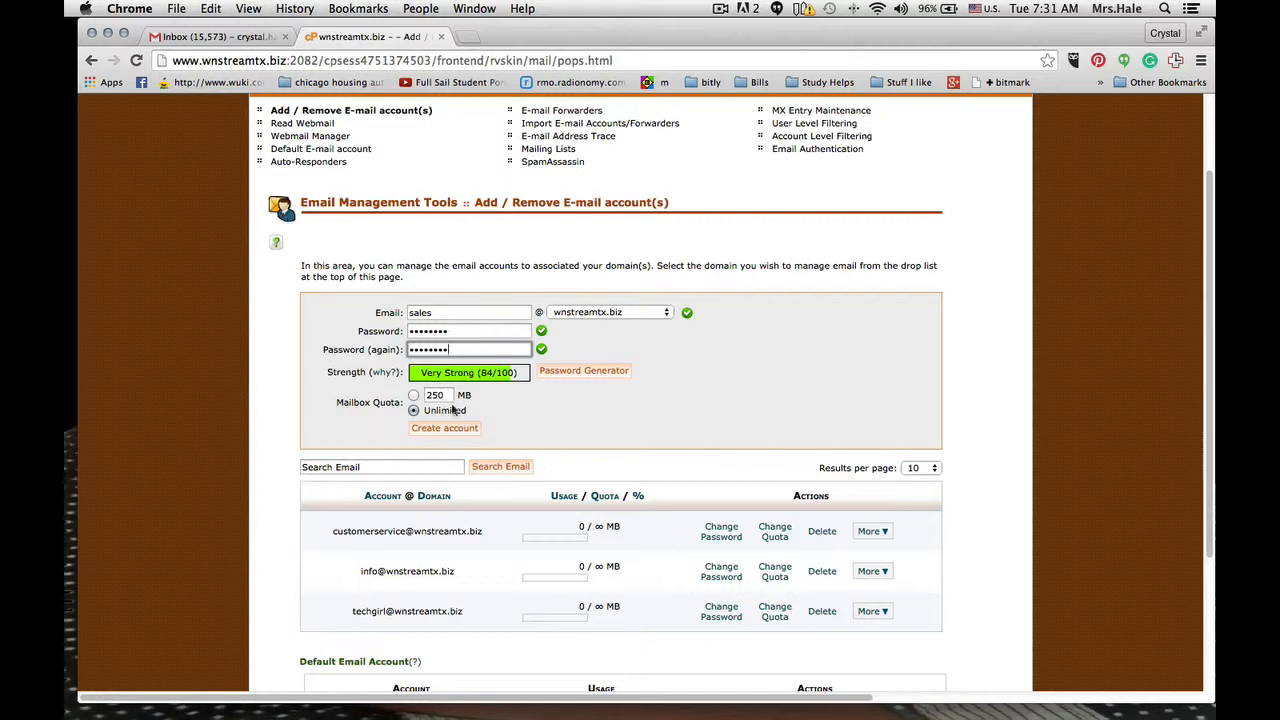
left_click(426, 428)
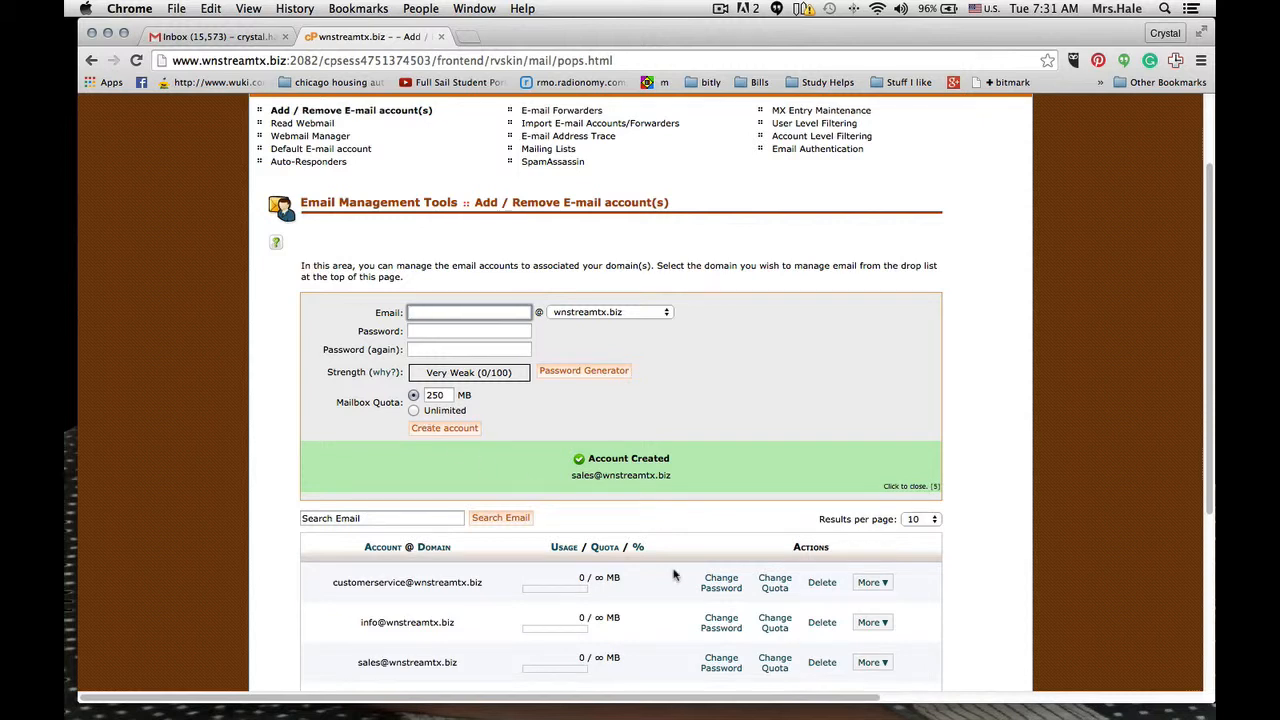
- Open the email client configuration page for the sales account from the account list
scroll(673, 575, "down", 2)
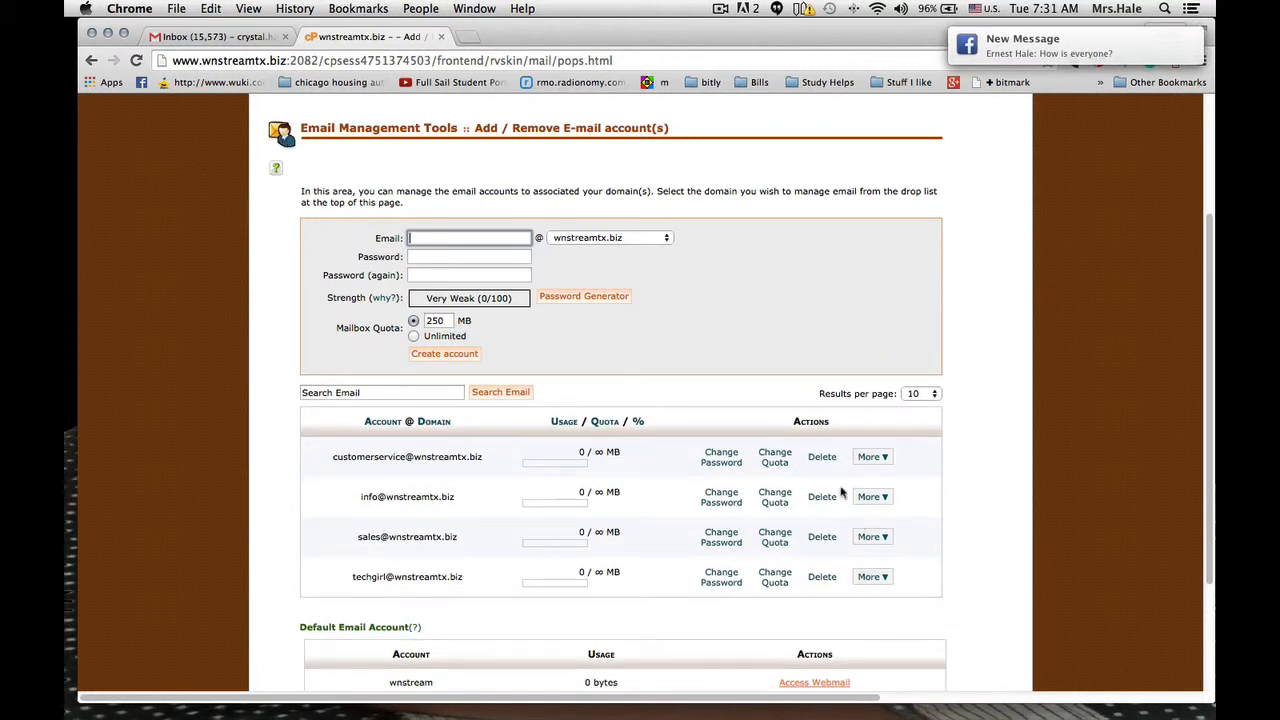
left_click(880, 538)
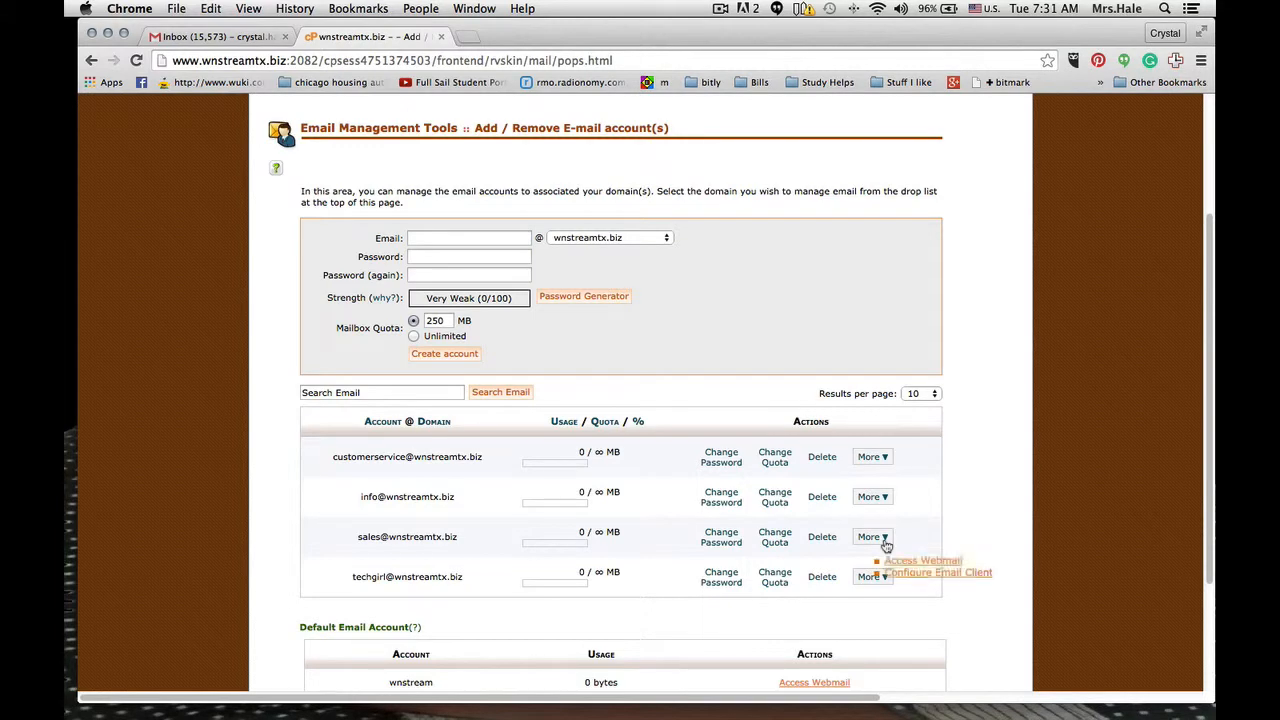
left_click(893, 574)
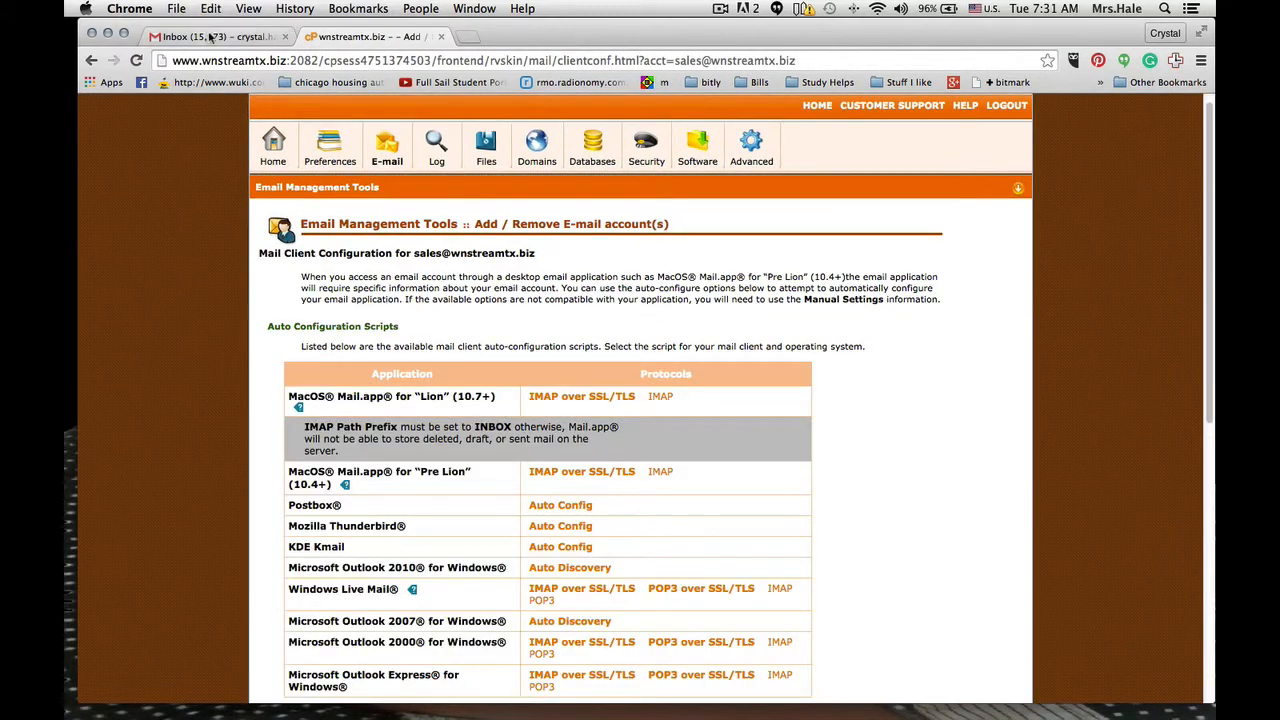
- Switch to Gmail and open its Accounts and Import settings
left_click(210, 37)
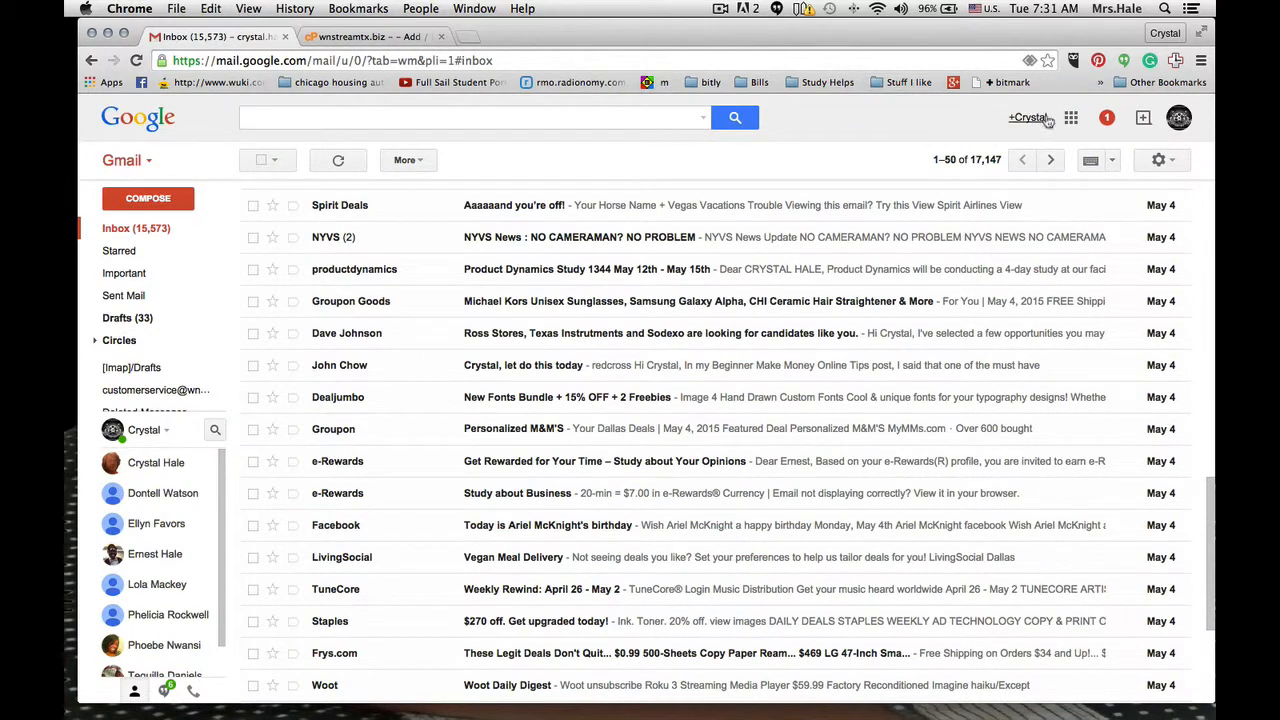
left_click(1161, 164)
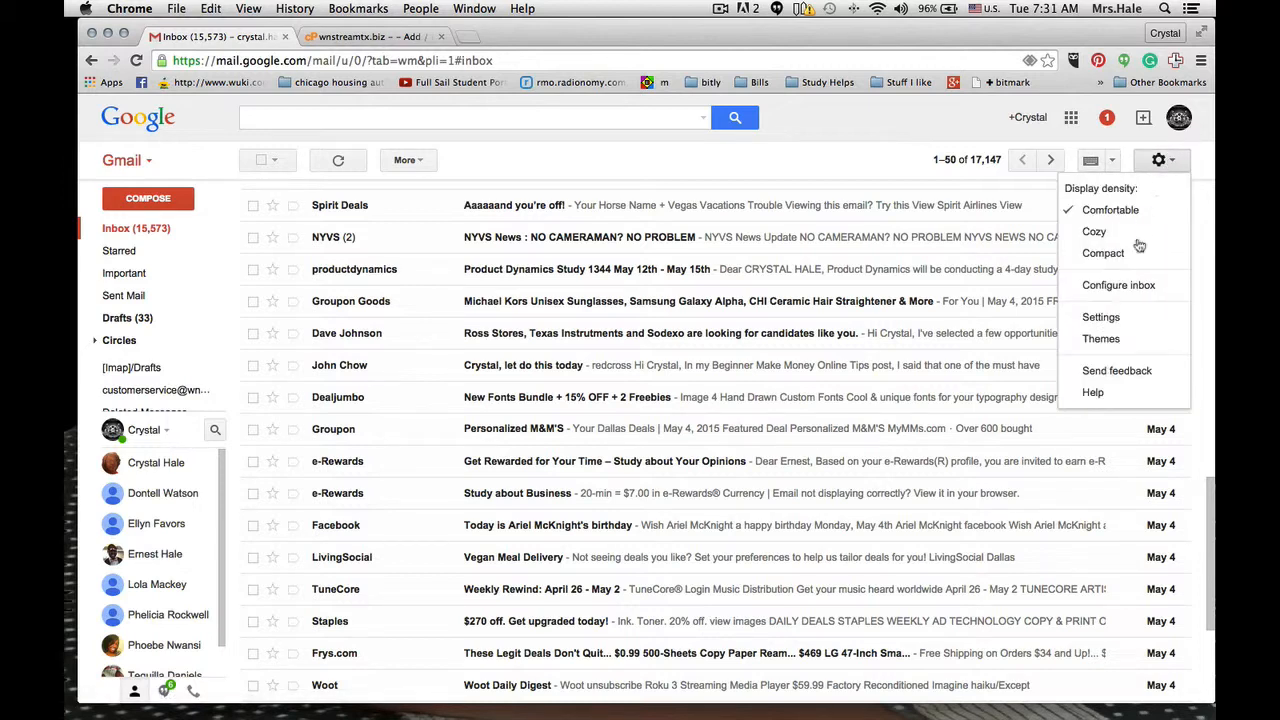
left_click(1101, 318)
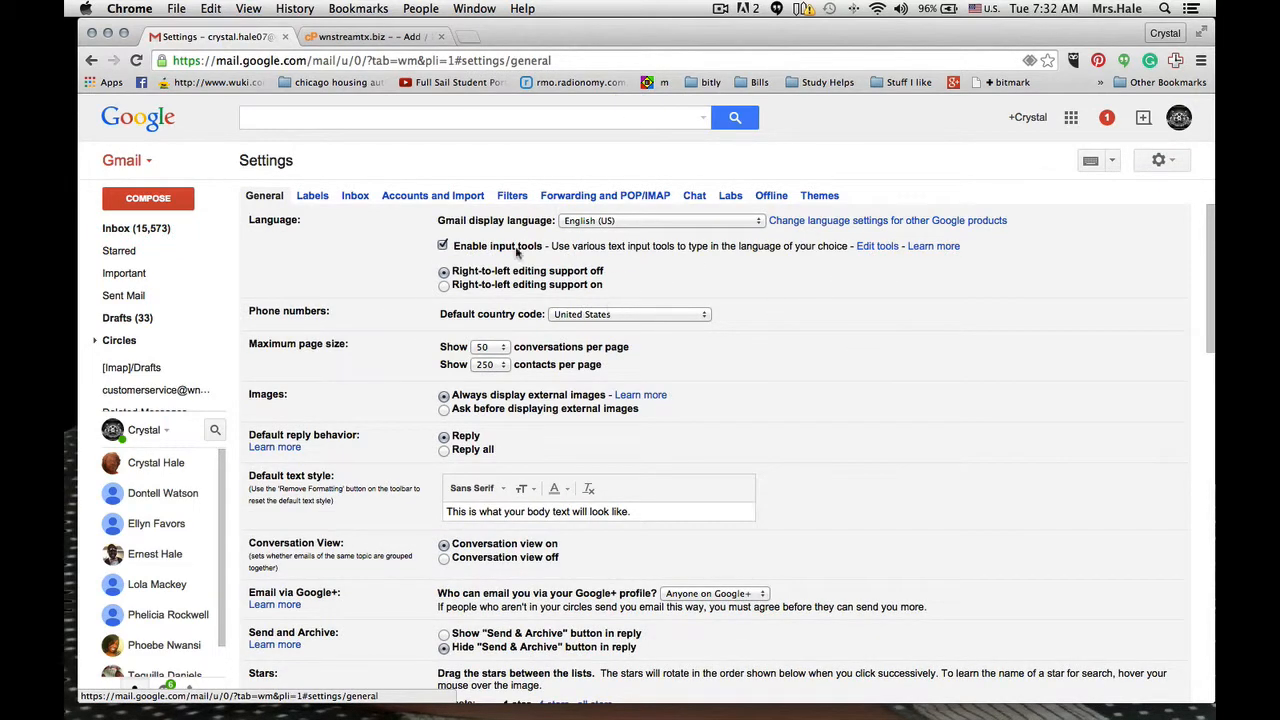
left_click(426, 198)
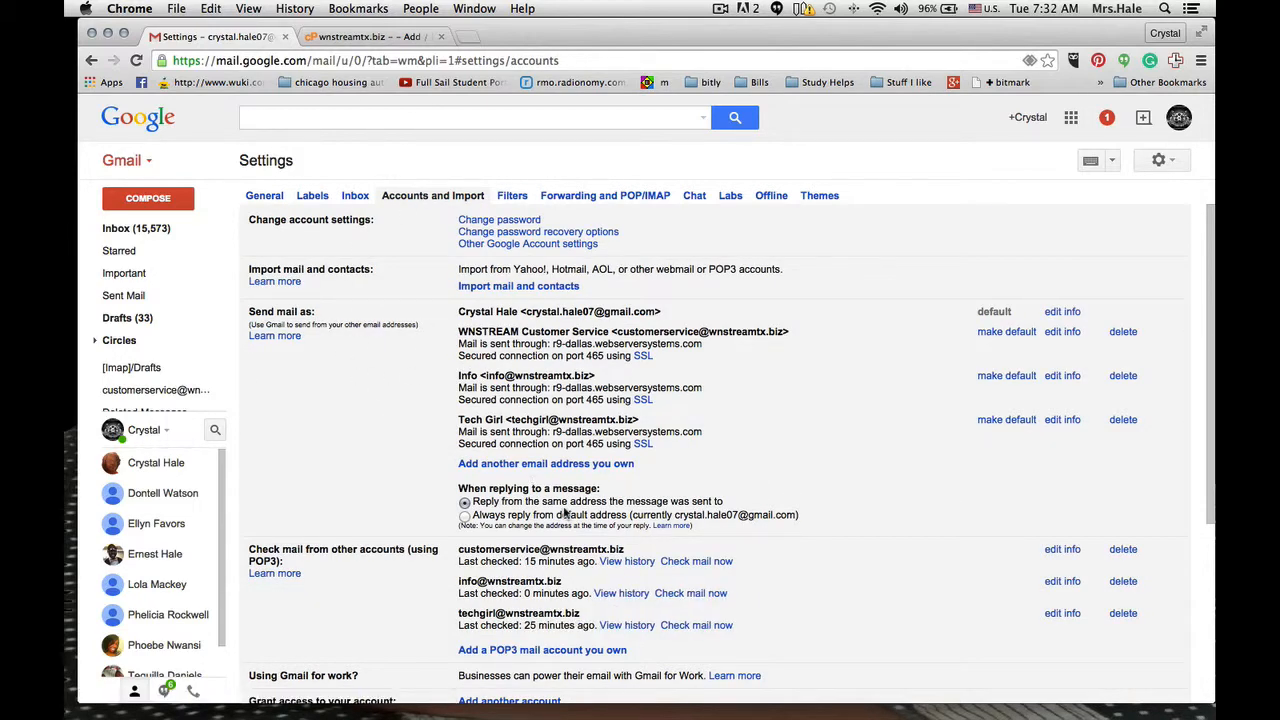
- Open the form for adding a POP3 mail account and move its window away from the page's corner
scroll(565, 512, "down", 3)
scroll(565, 512, "up", 2)
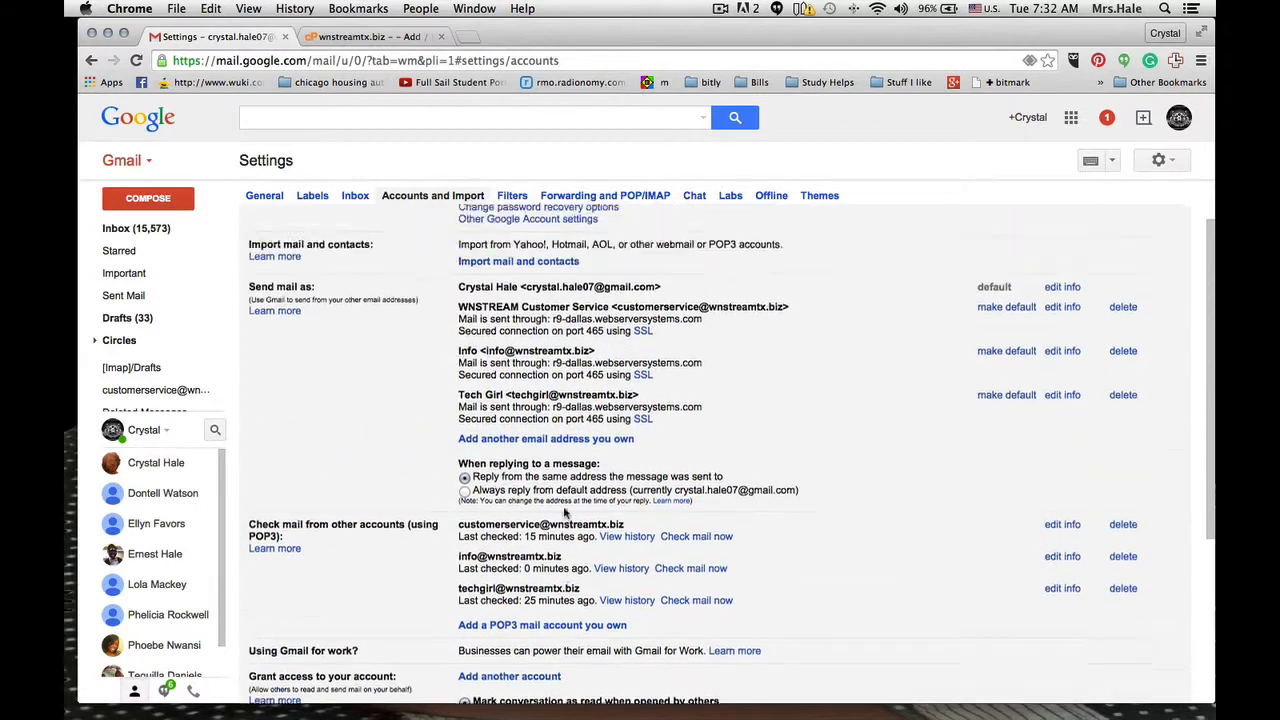
scroll(565, 512, "down", 1)
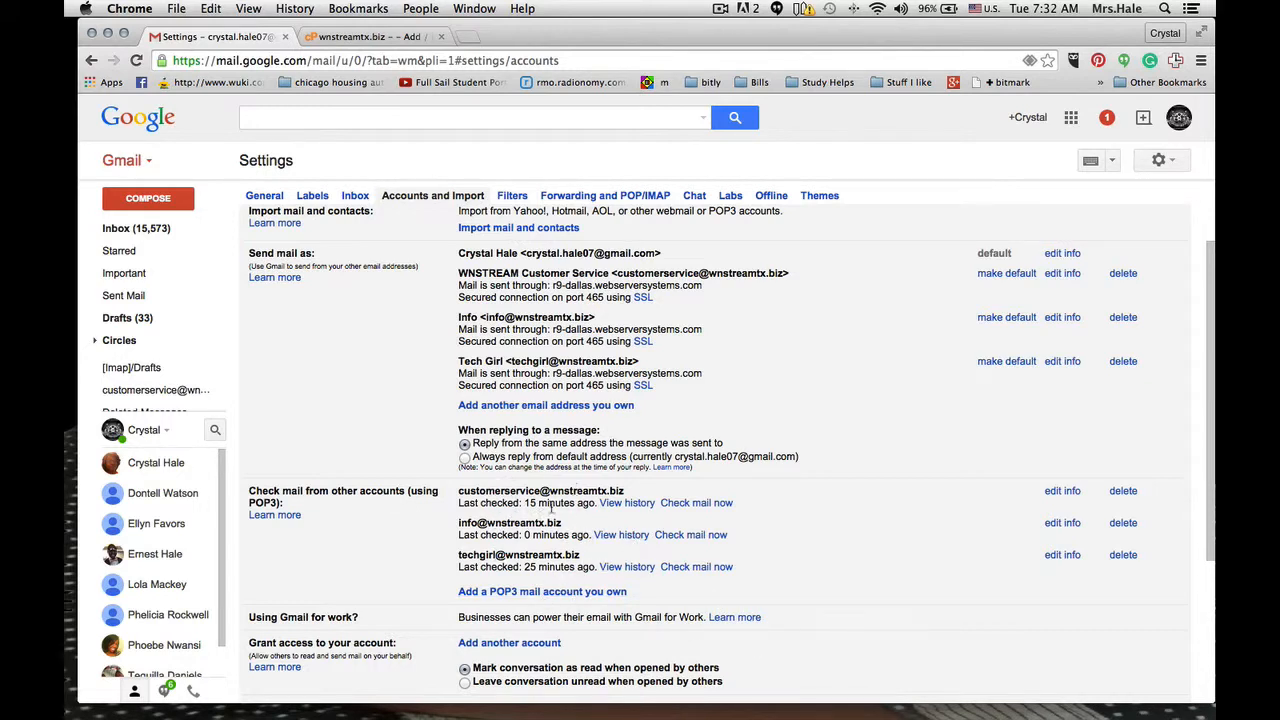
scroll(553, 512, "down", 2)
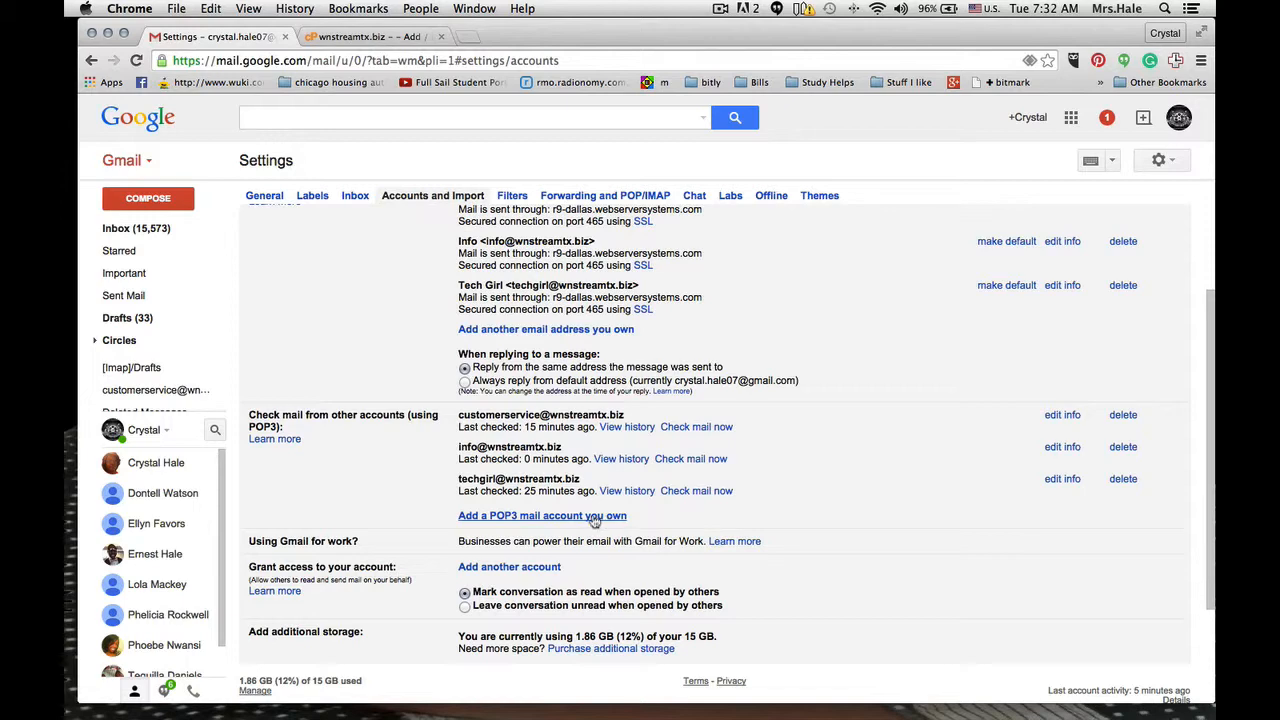
left_click(490, 516)
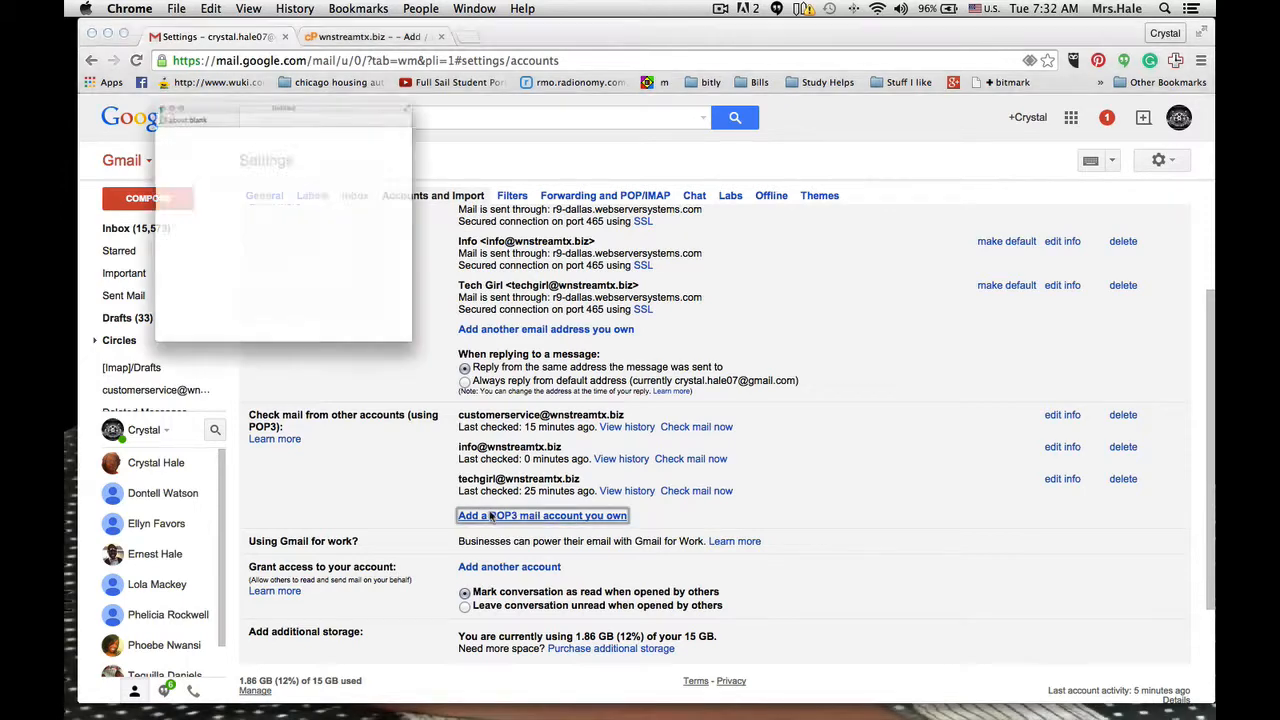
left_click_drag(347, 18, 861, 86)
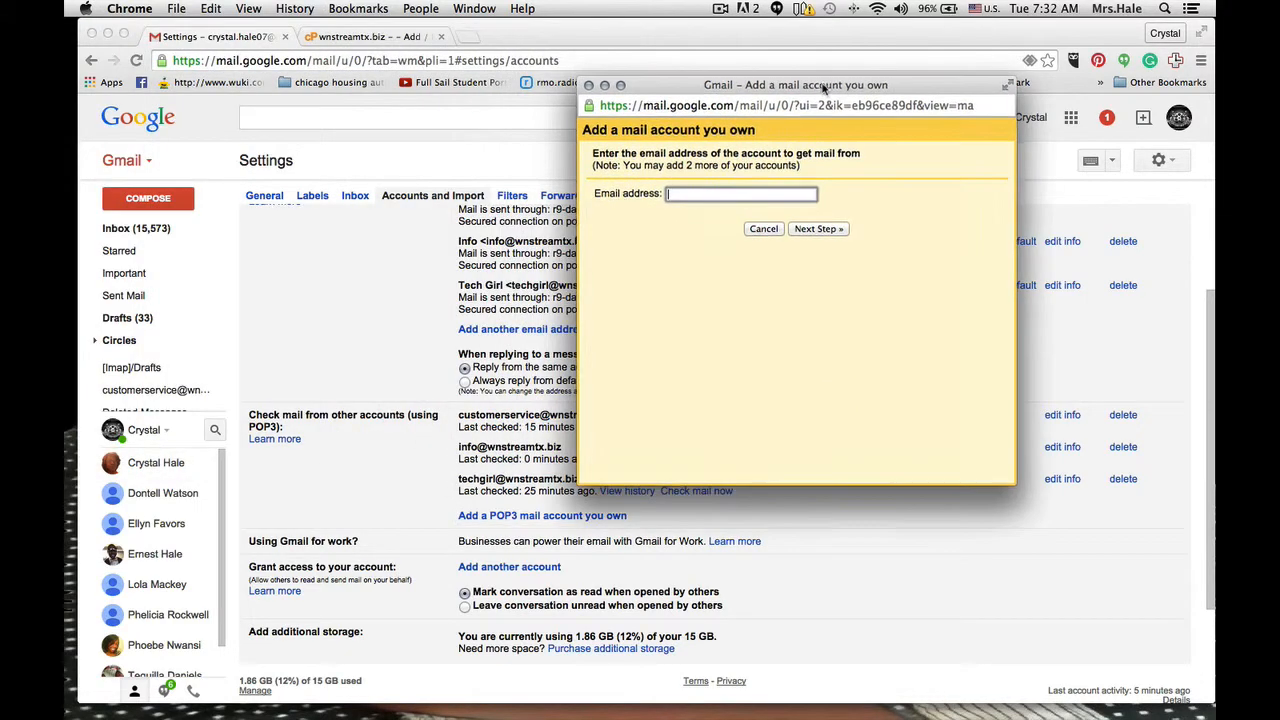
- Enter the sales mailbox's email address as the account to get mail from and continue to its mail settings
left_click(740, 194)
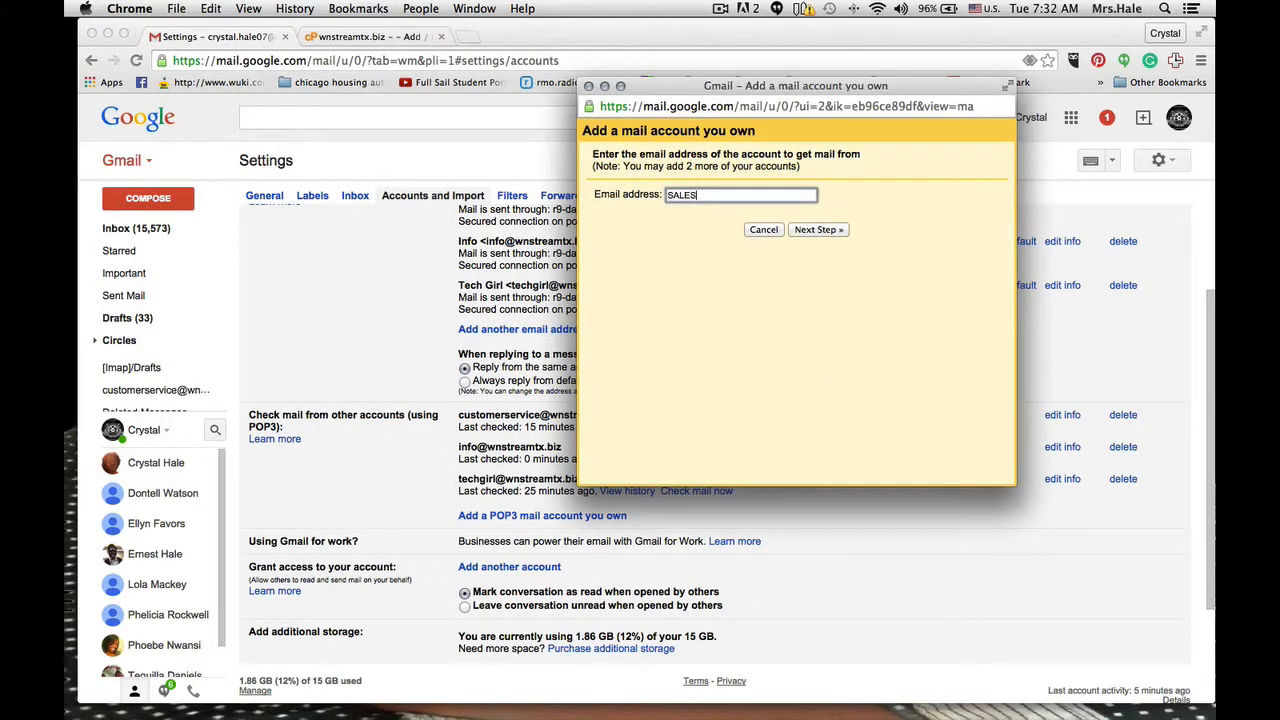
key("BackSpace")
key("BackSpace")
left_click(818, 230)
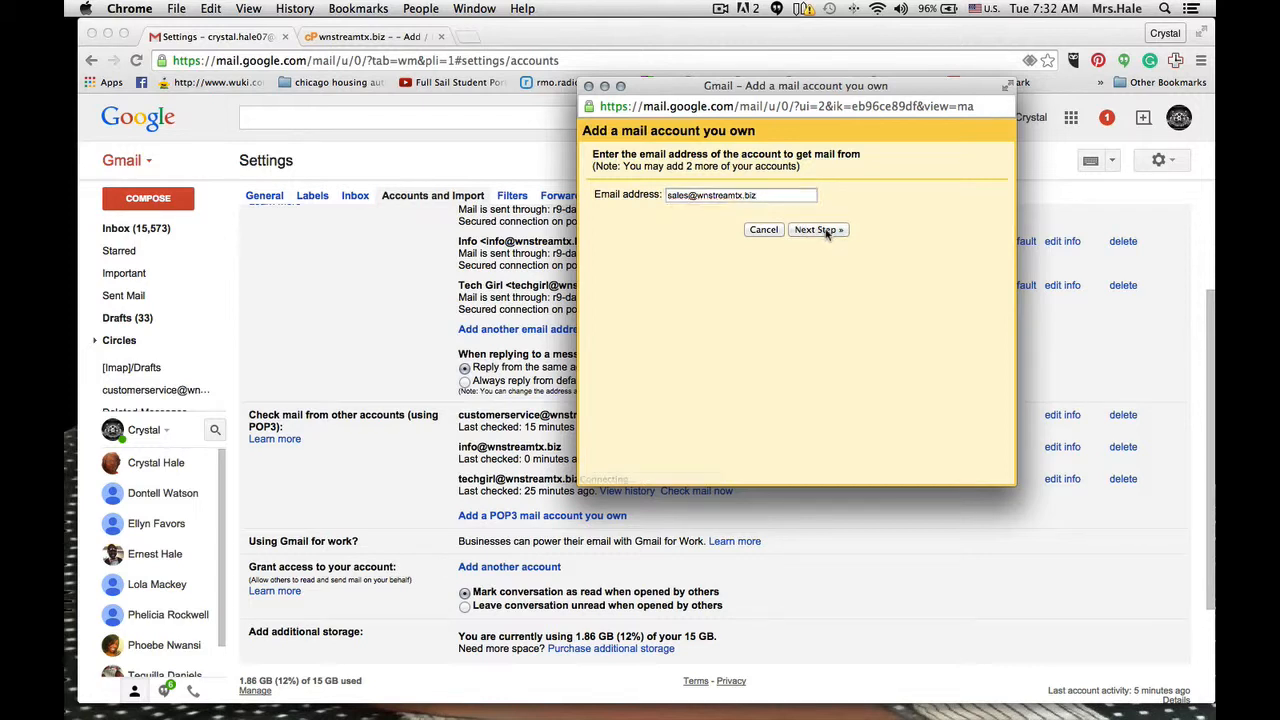
- Replace the username with the full sales email address and enter the mailbox password
double_click(741, 198)
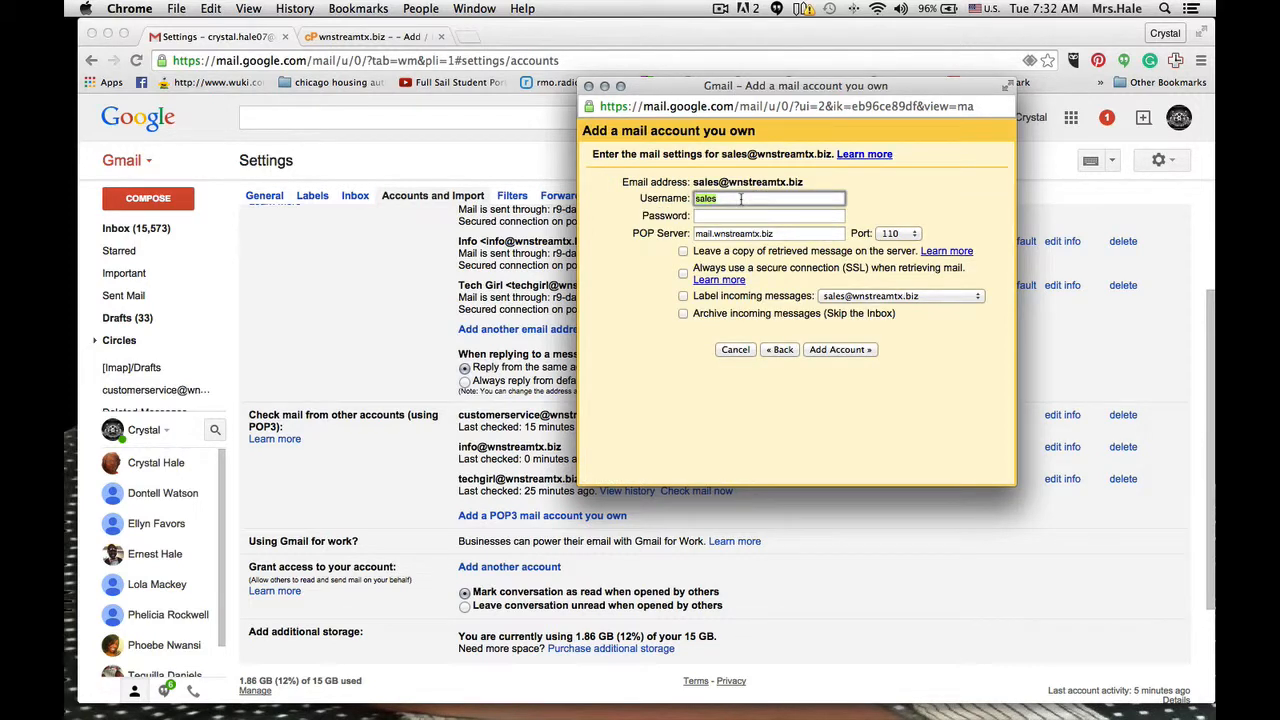
key("Tab")
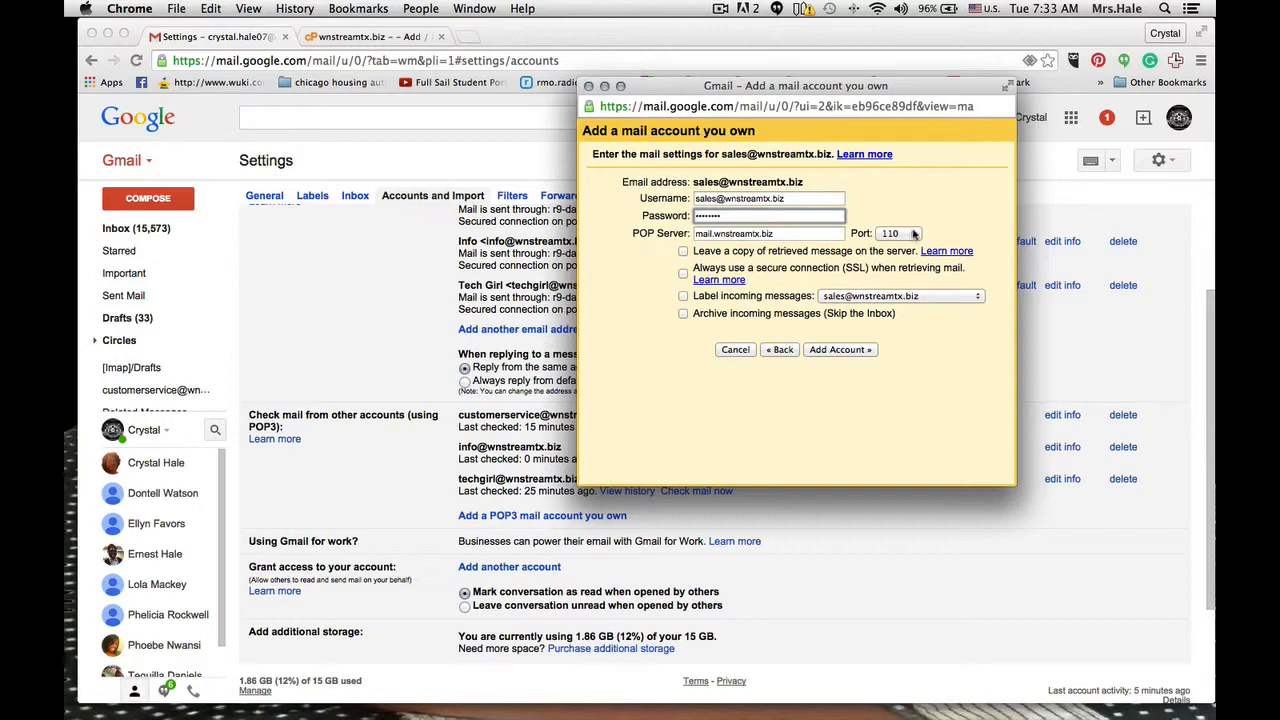
- Review the incoming server and port values in cPanel's manual mail client settings, and return to Gmail
left_click(357, 38)
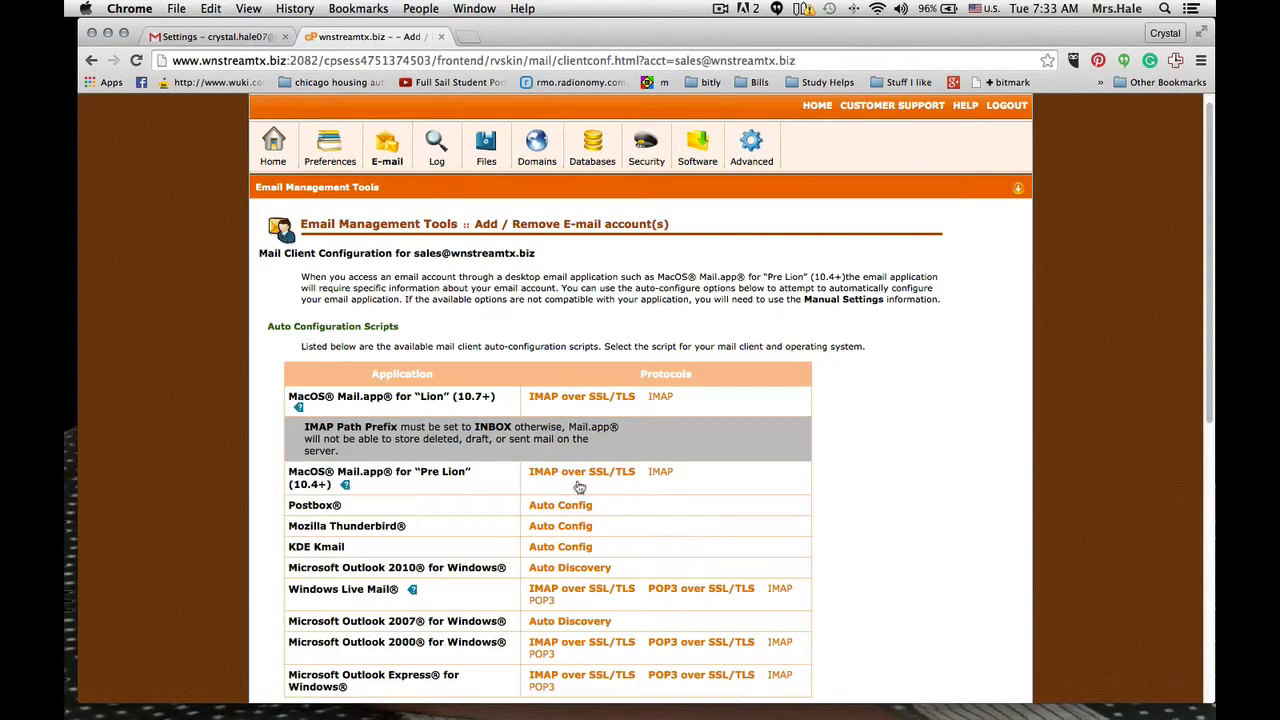
scroll(724, 373, "down", 10)
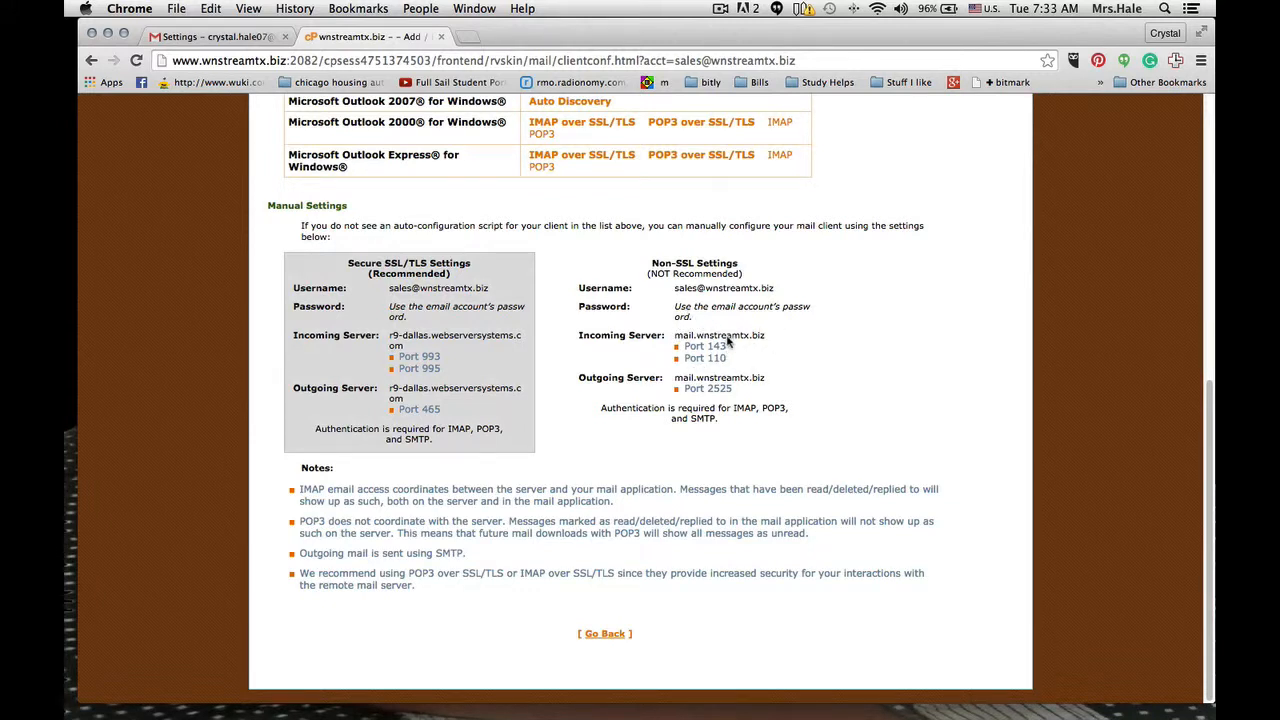
left_click(212, 38)
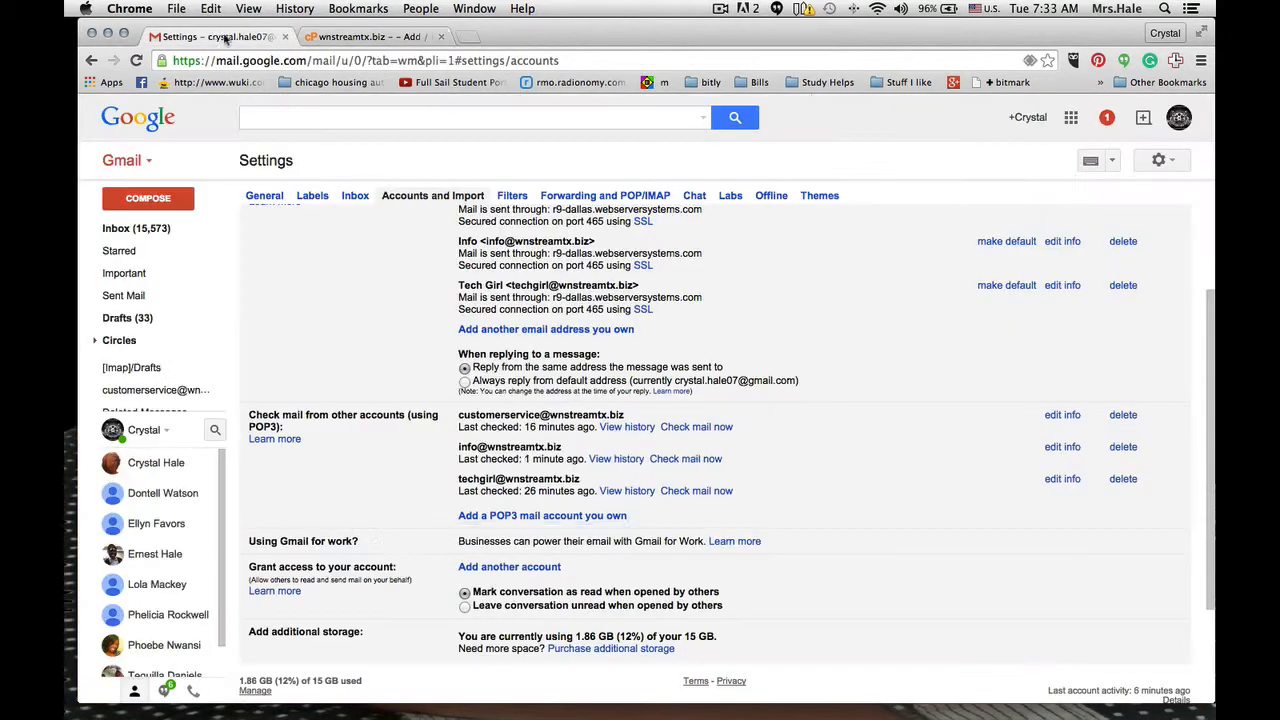
left_click(361, 42)
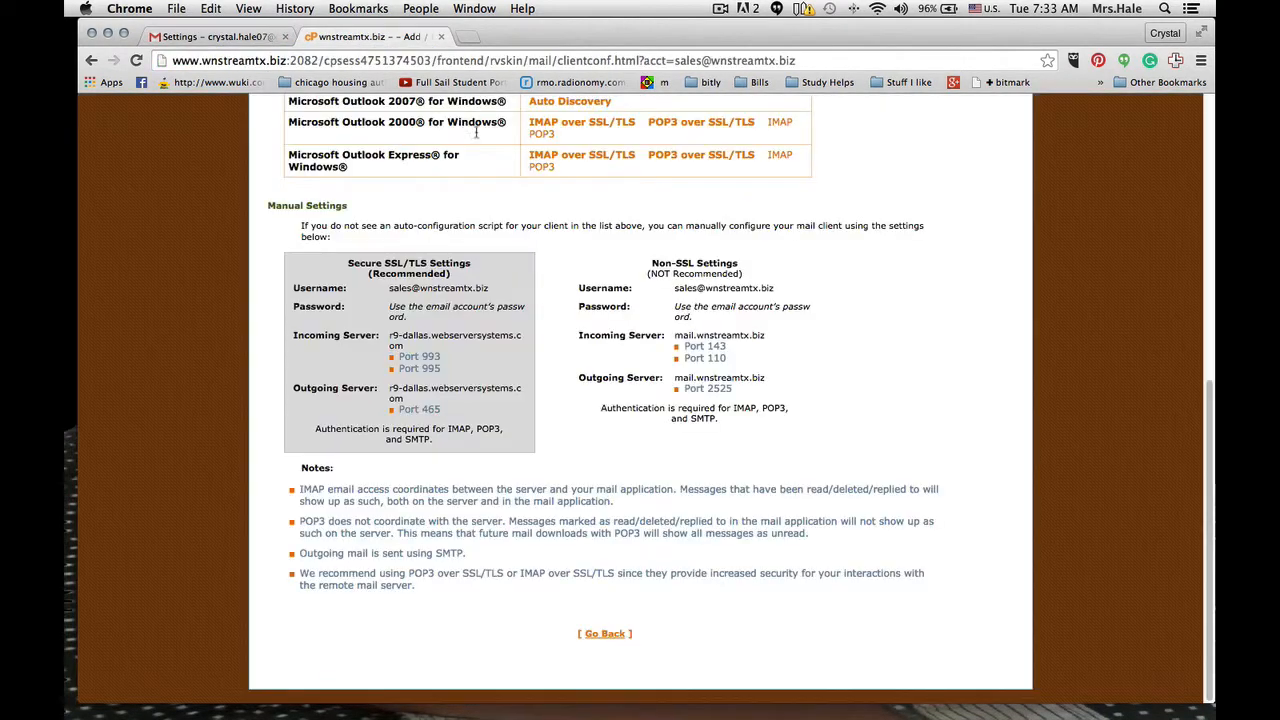
left_click(240, 36)
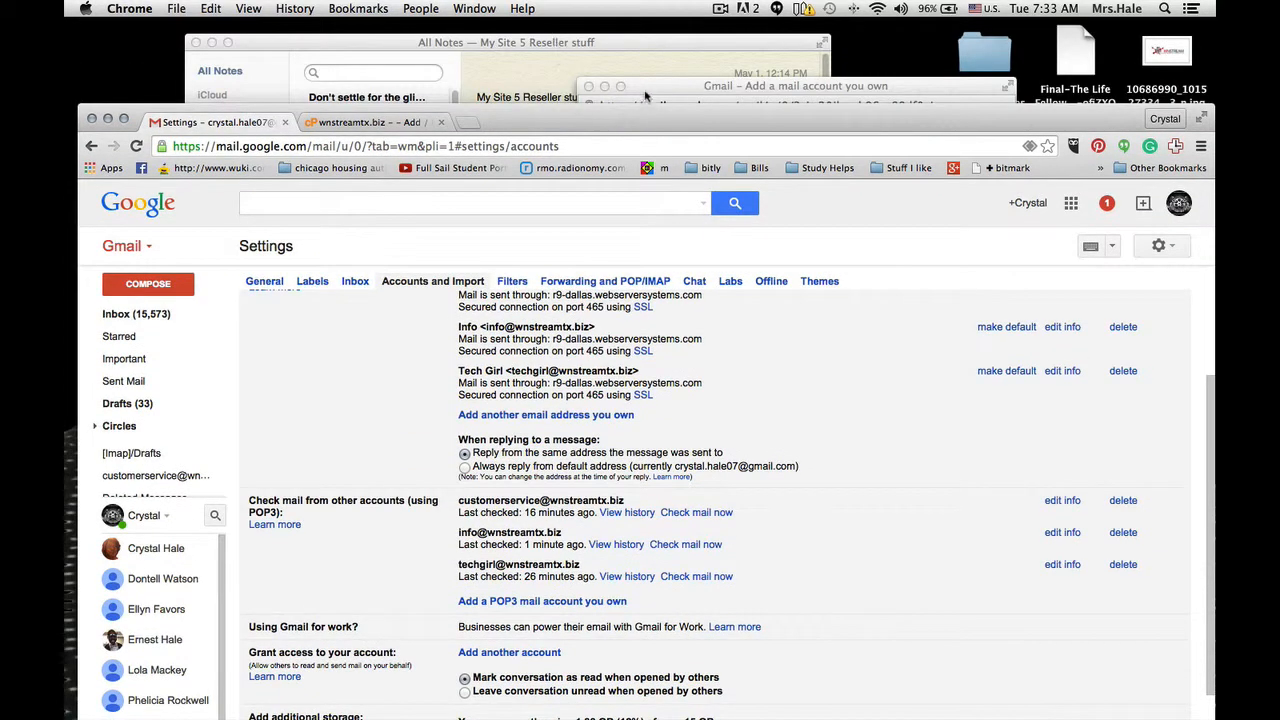
- Return to the Gmail mail account window, enable labelling of incoming messages with the sales address, and add the account
left_click(648, 95)
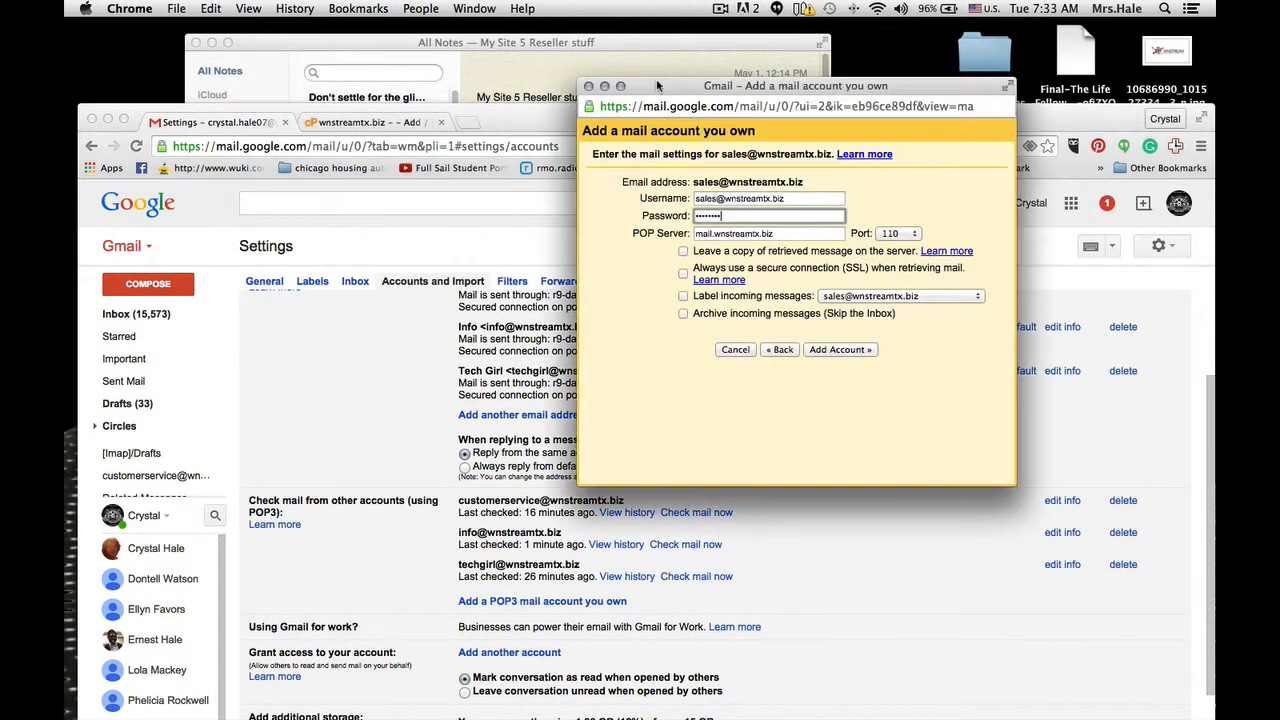
left_click_drag(648, 87, 495, 71)
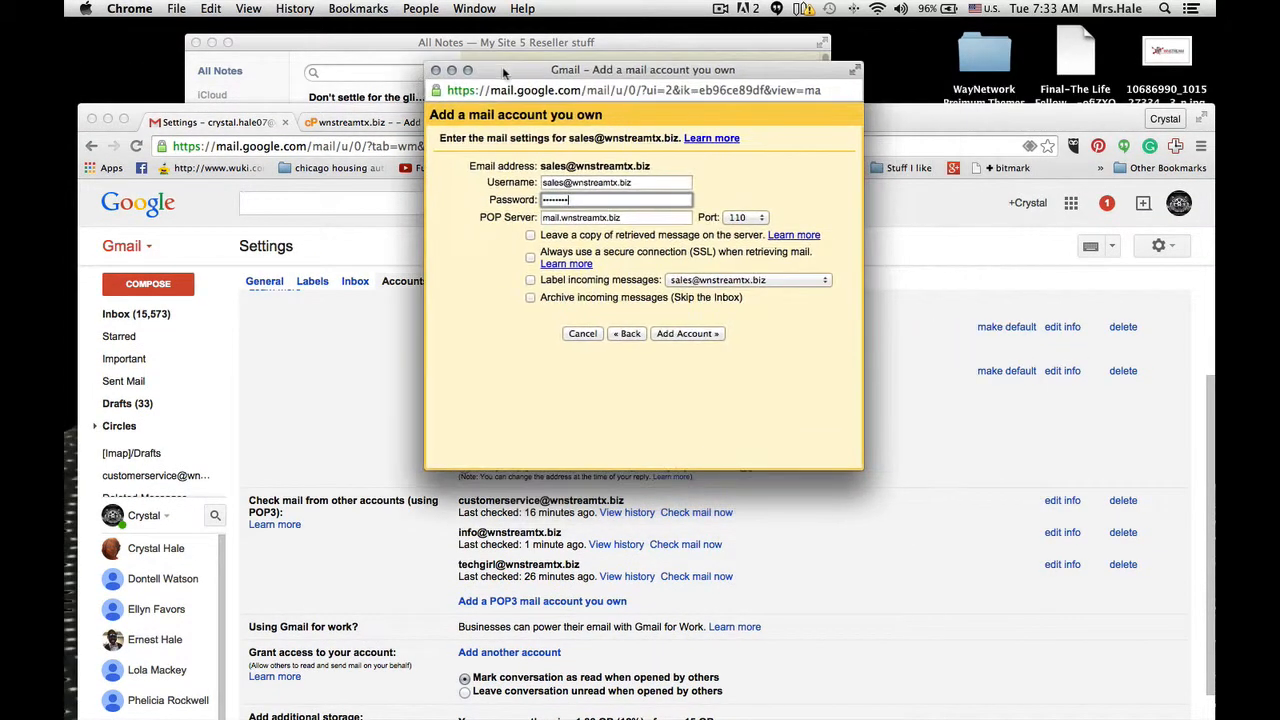
left_click(535, 280)
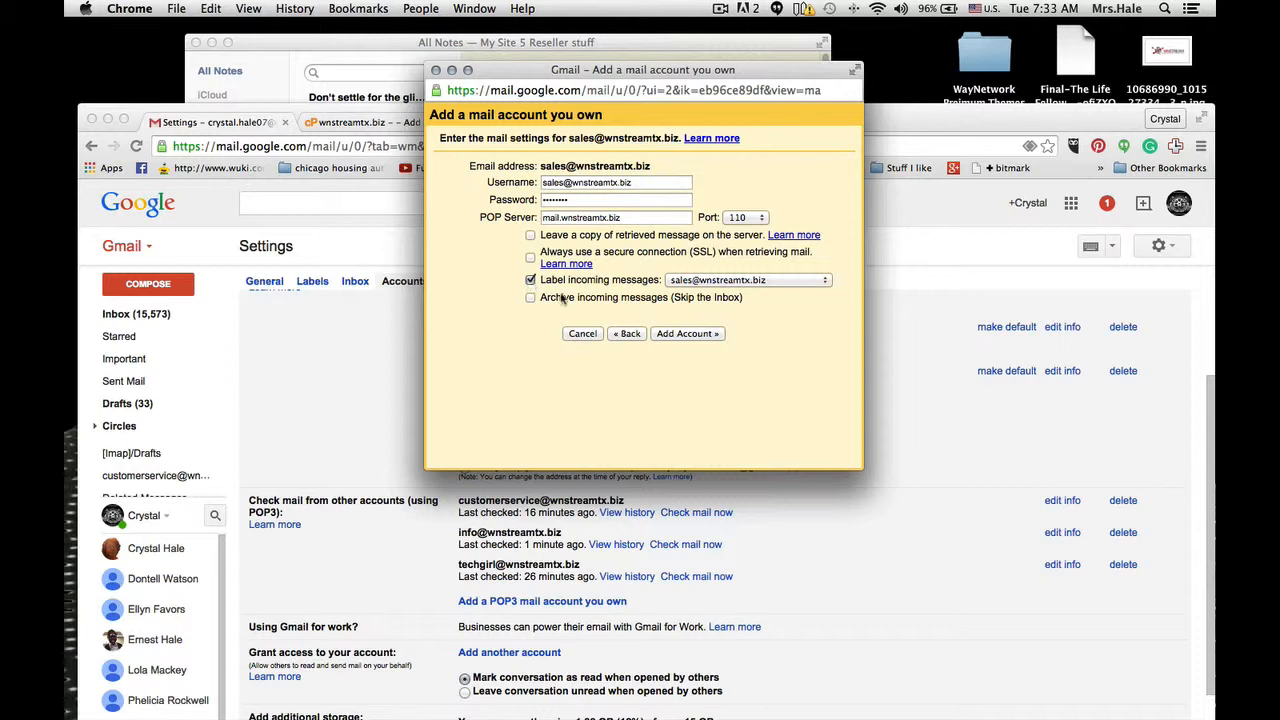
left_click(698, 337)
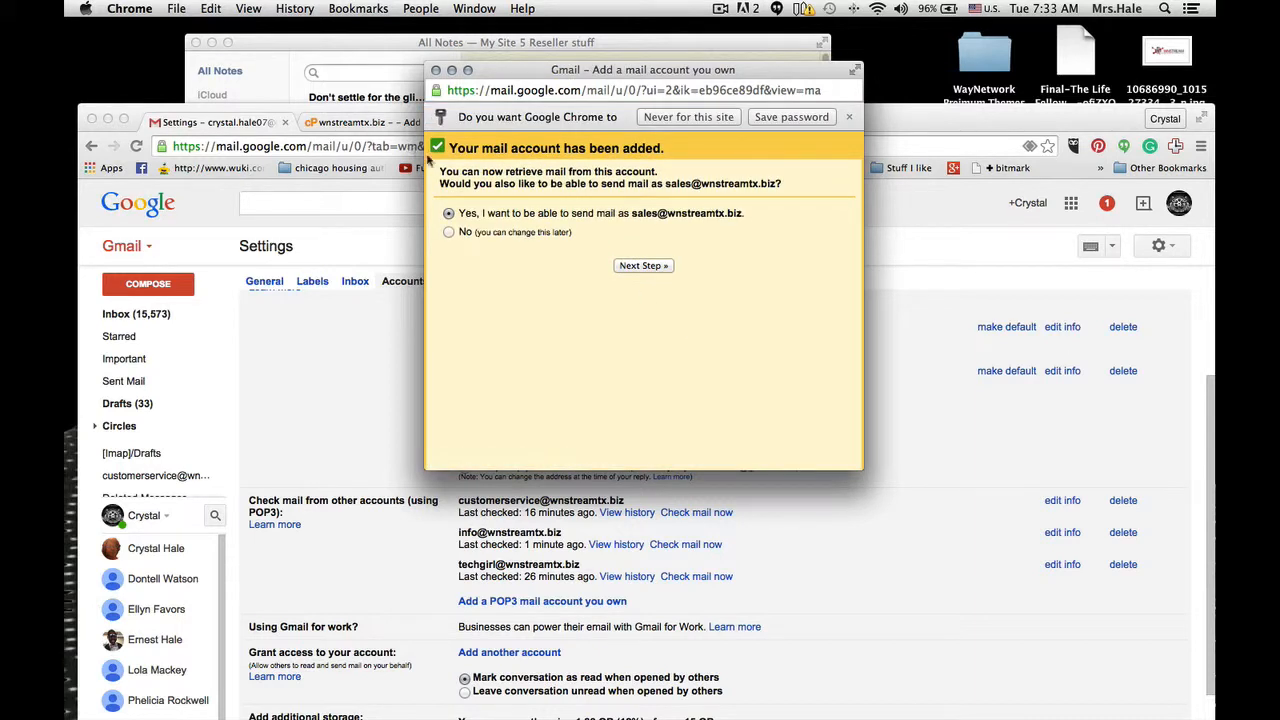
- Choose to also send mail as the sales address, set the sender name to "Sales Deparment", and continue
left_click(660, 266)
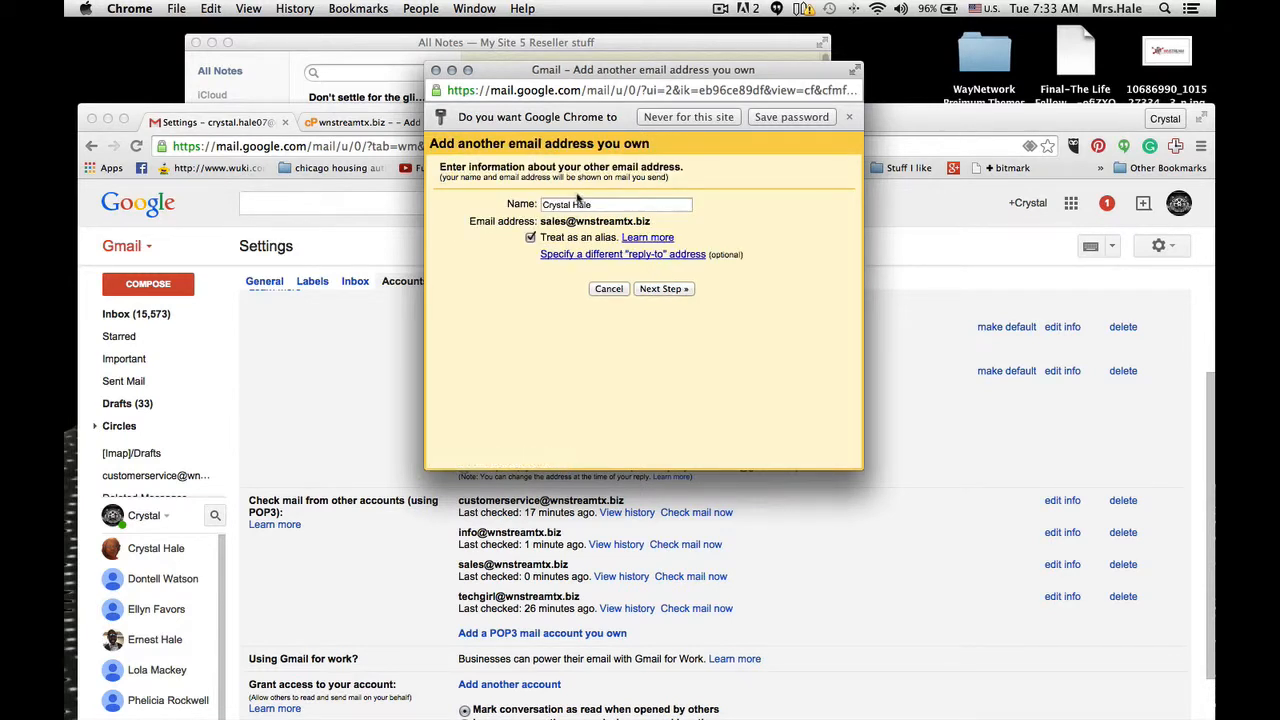
triple_click(582, 206)
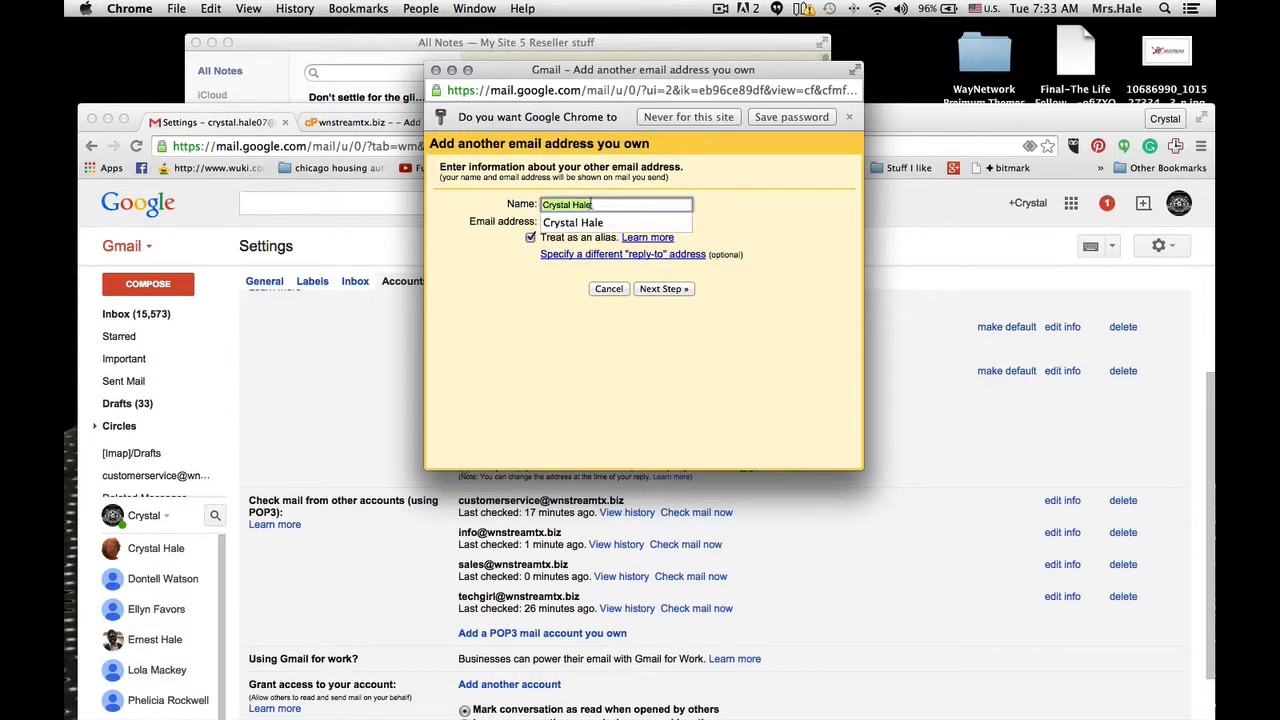
type("Sales Deparment")
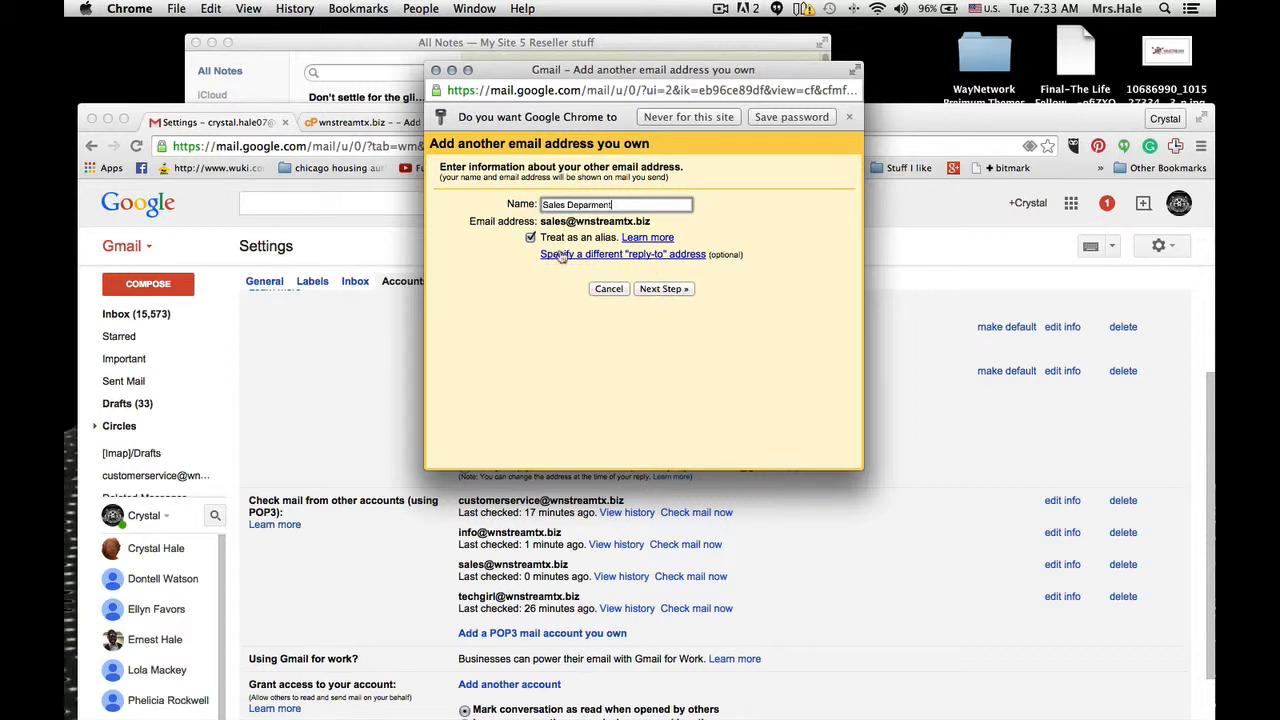
left_click(667, 290)
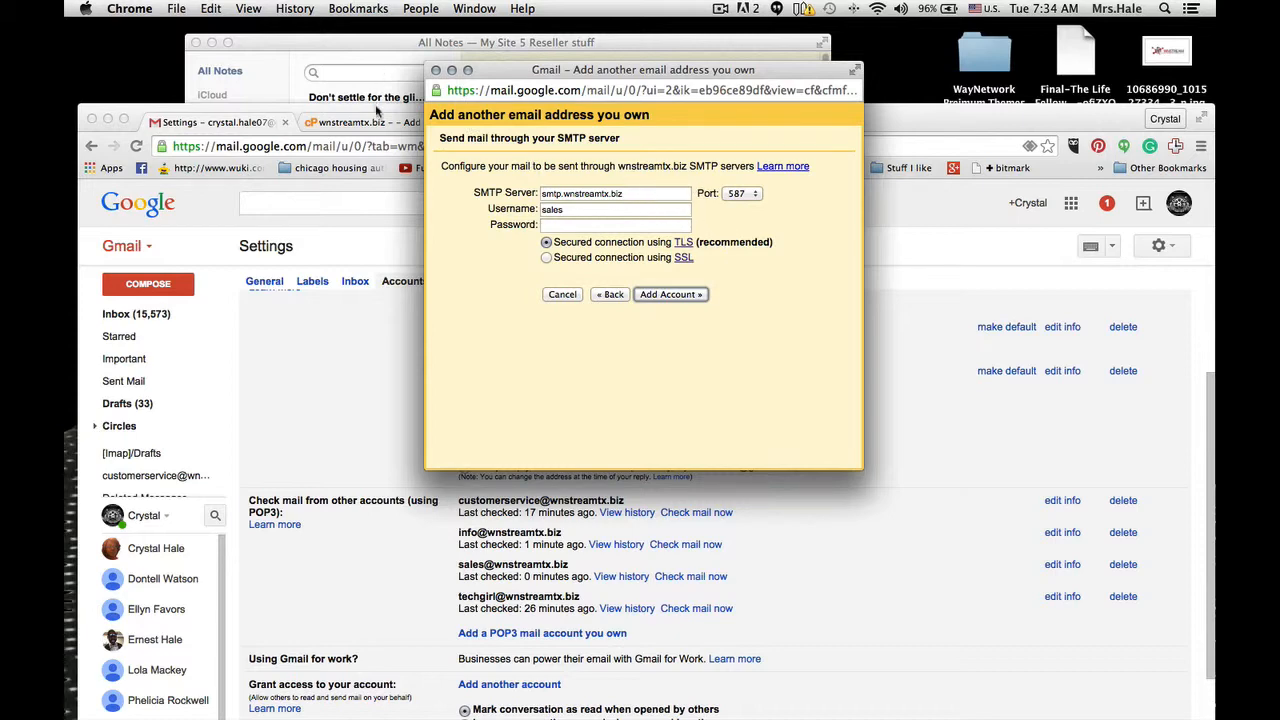
- Copy the secure outgoing server r9-dallas.webserversystems.com from cPanel's manual settings and use it as Gmail's SMTP server
left_click(377, 124)
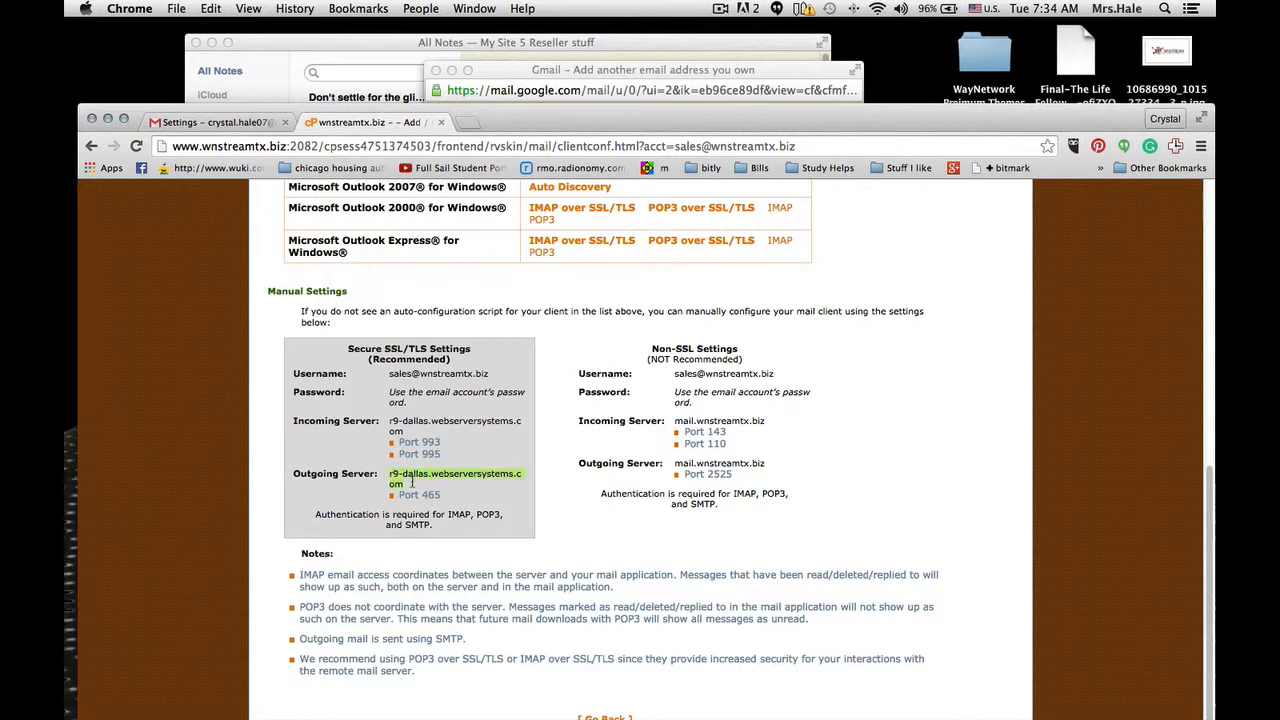
right_click(411, 483)
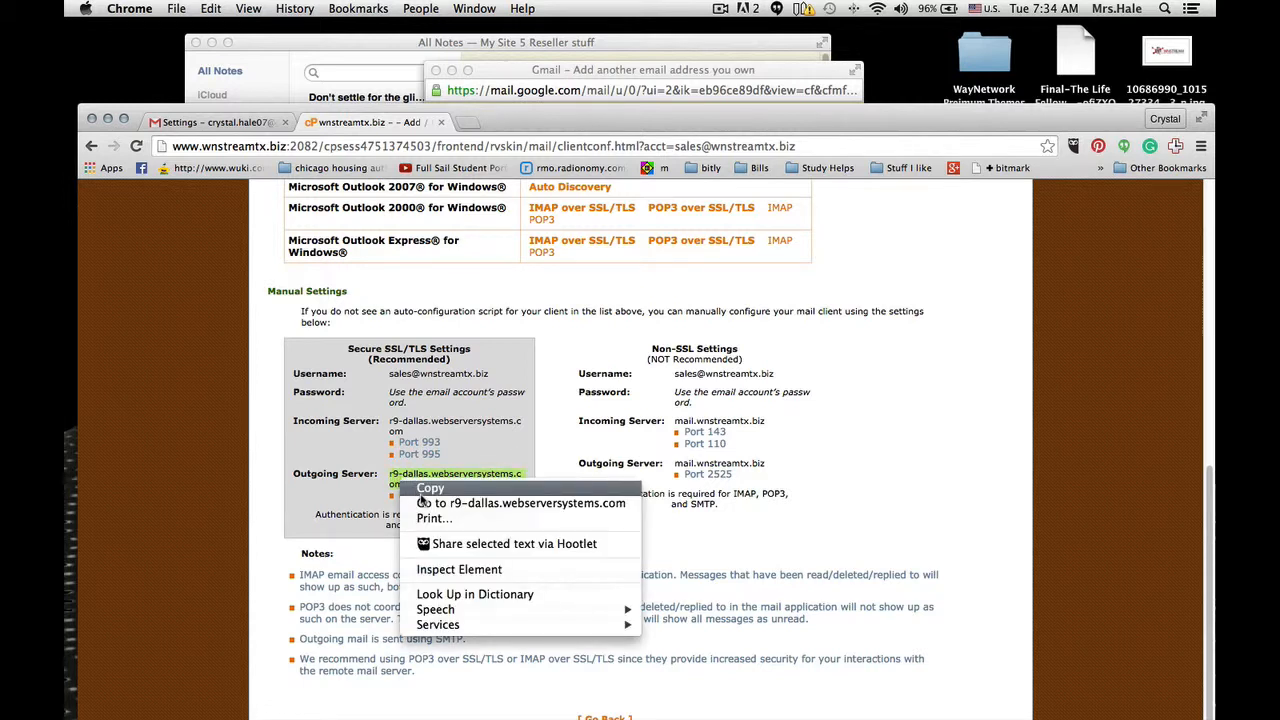
left_click(424, 490)
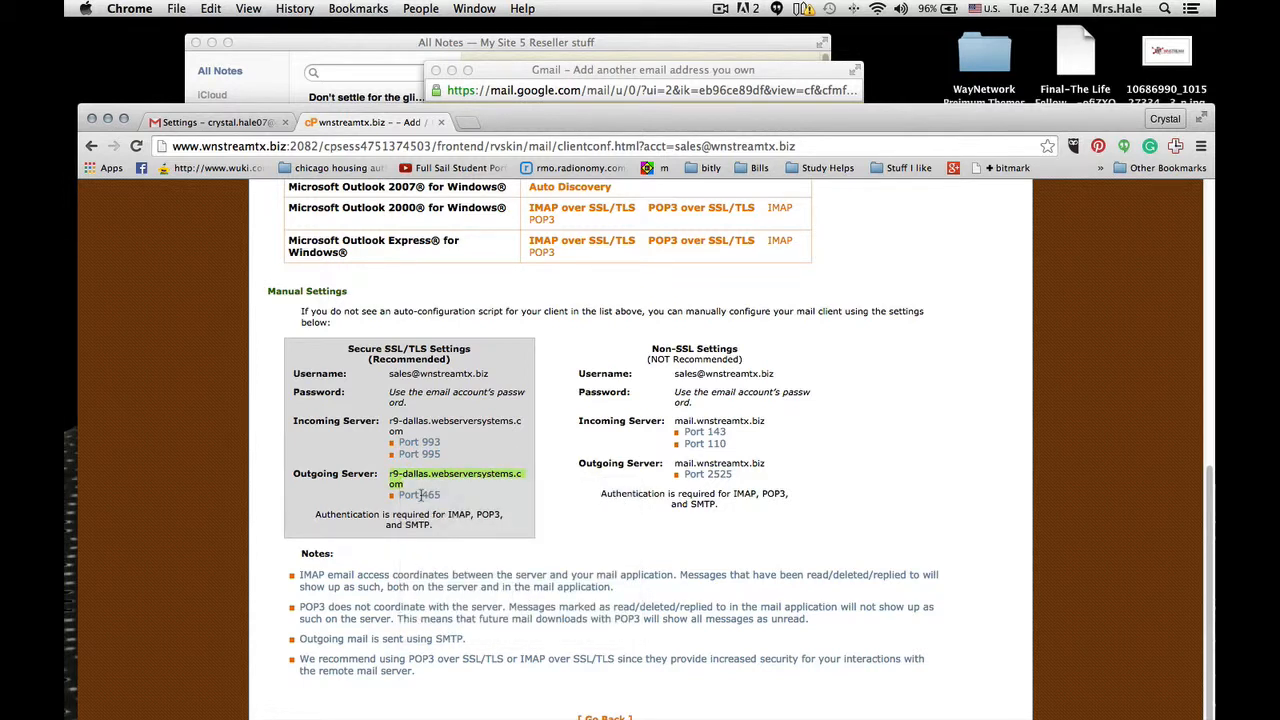
left_click(196, 123)
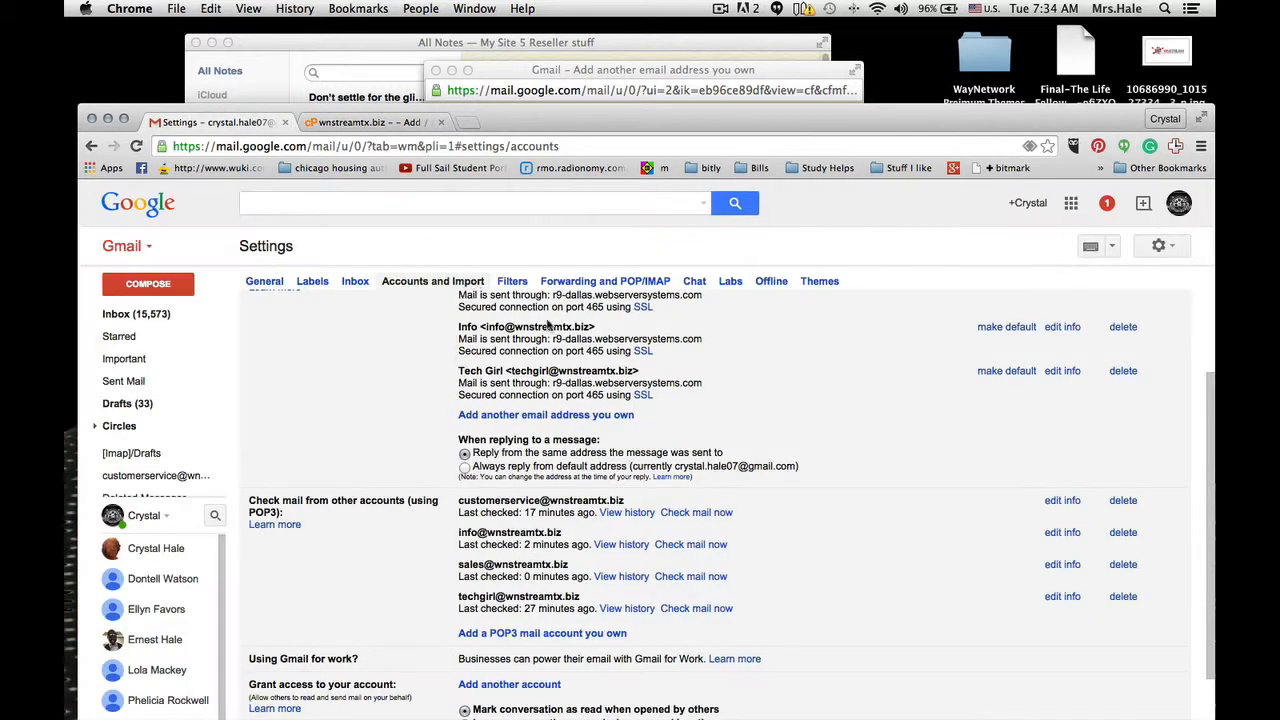
left_click(600, 78)
triple_click(593, 196)
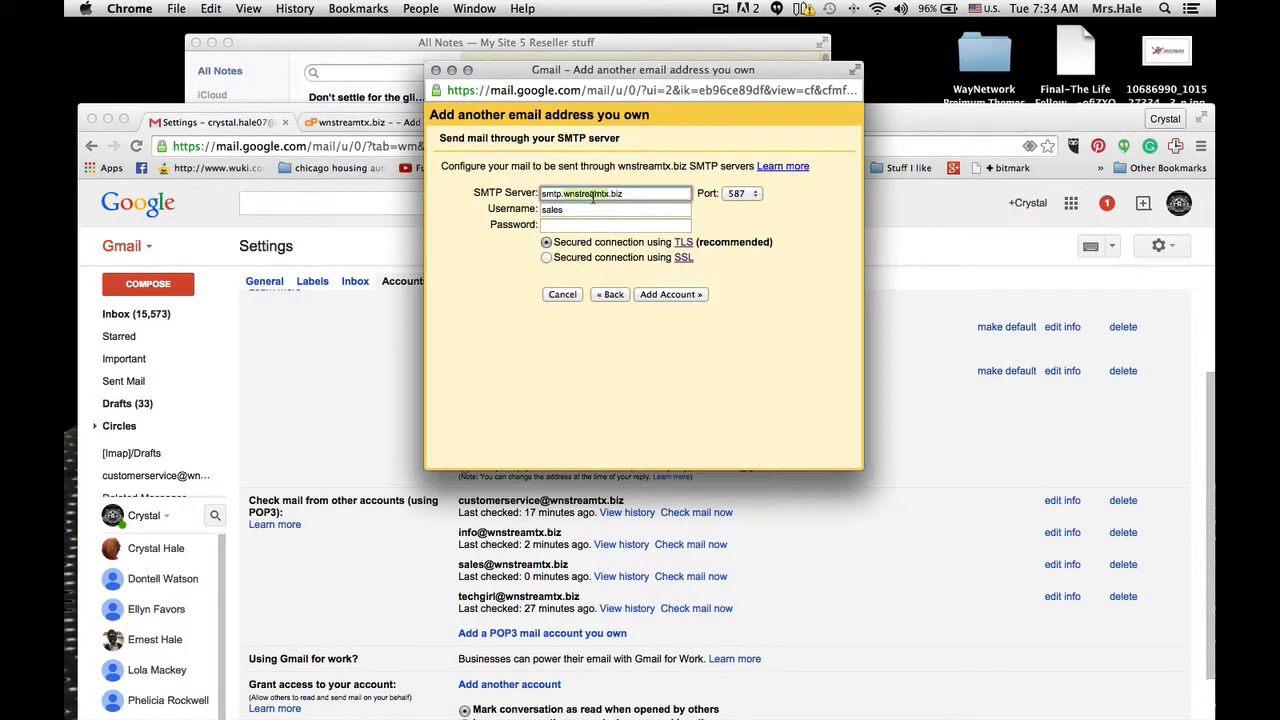
right_click(593, 200)
left_click(645, 275)
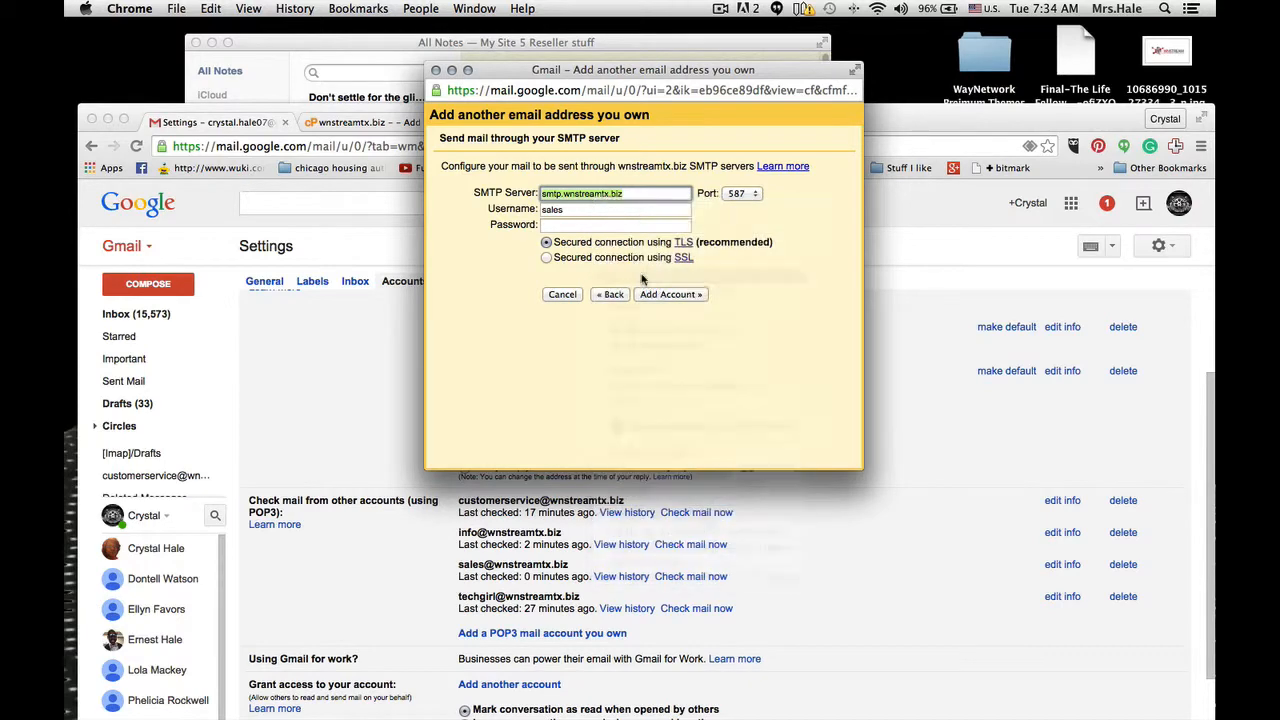
left_click(778, 205)
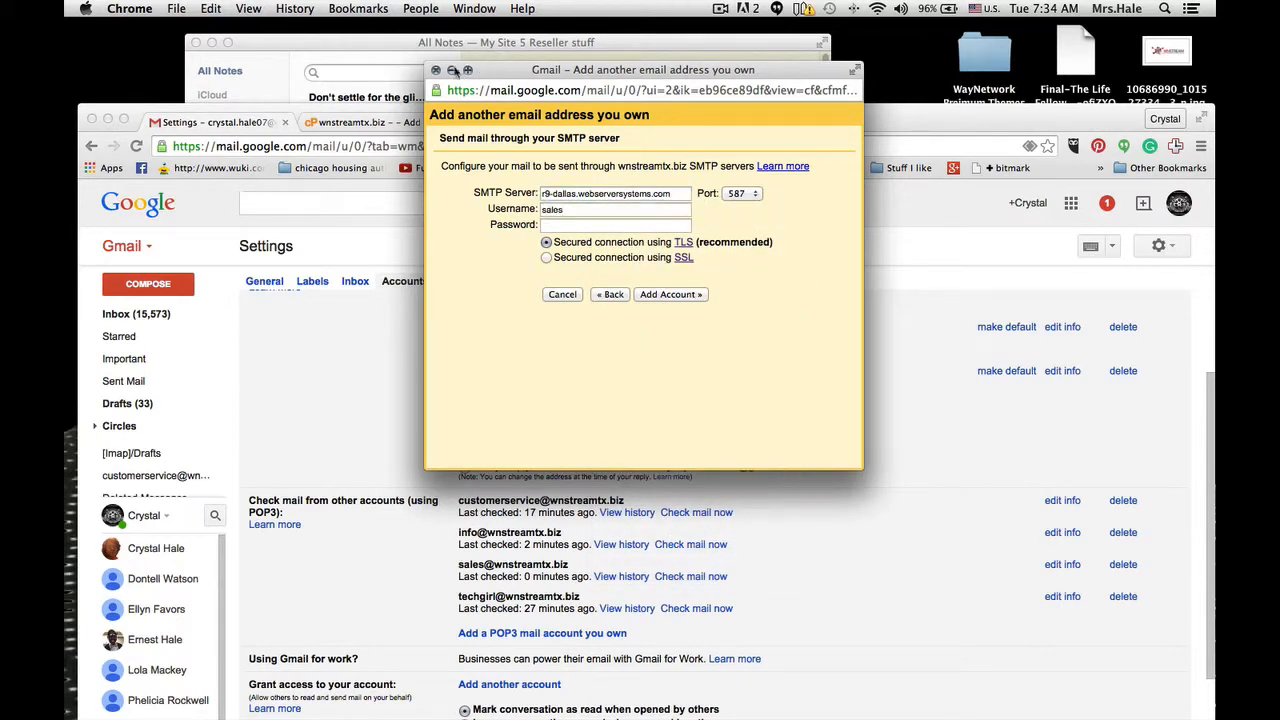
- Check the secure outgoing port in cPanel's manual settings and set the SMTP port to 465 in Gmail
left_click(362, 122)
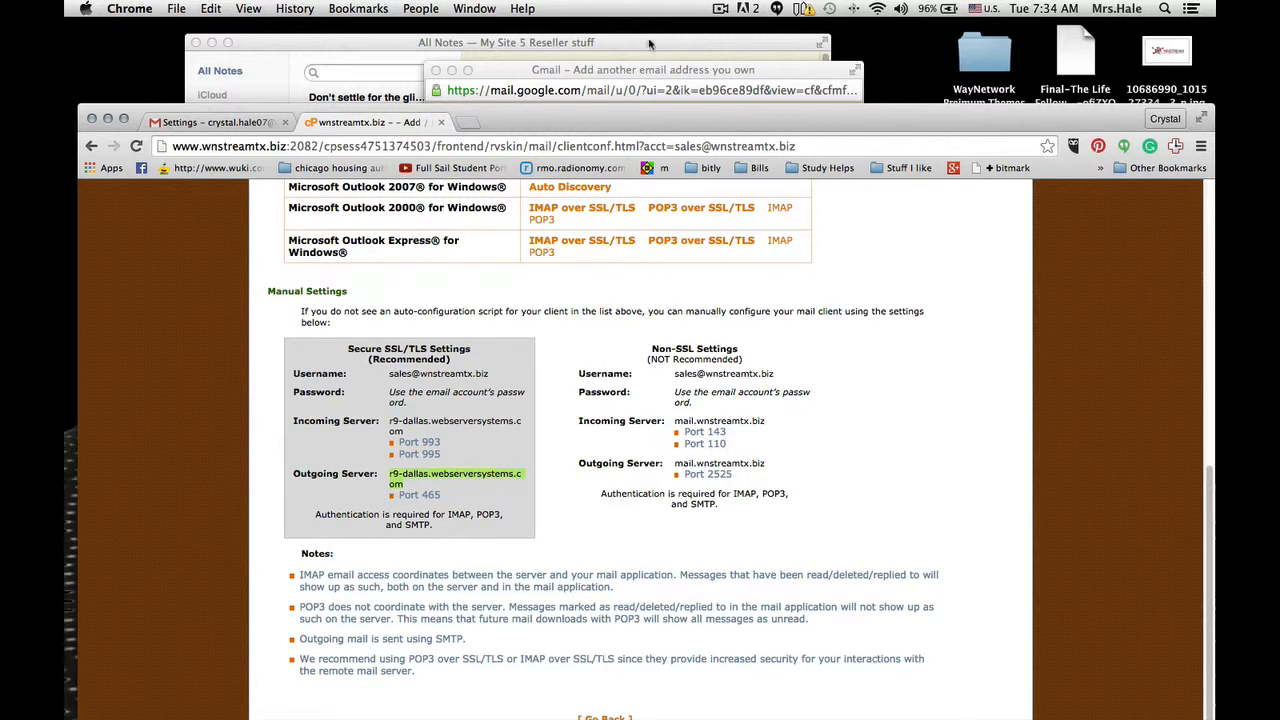
left_click(650, 71)
left_click(741, 193)
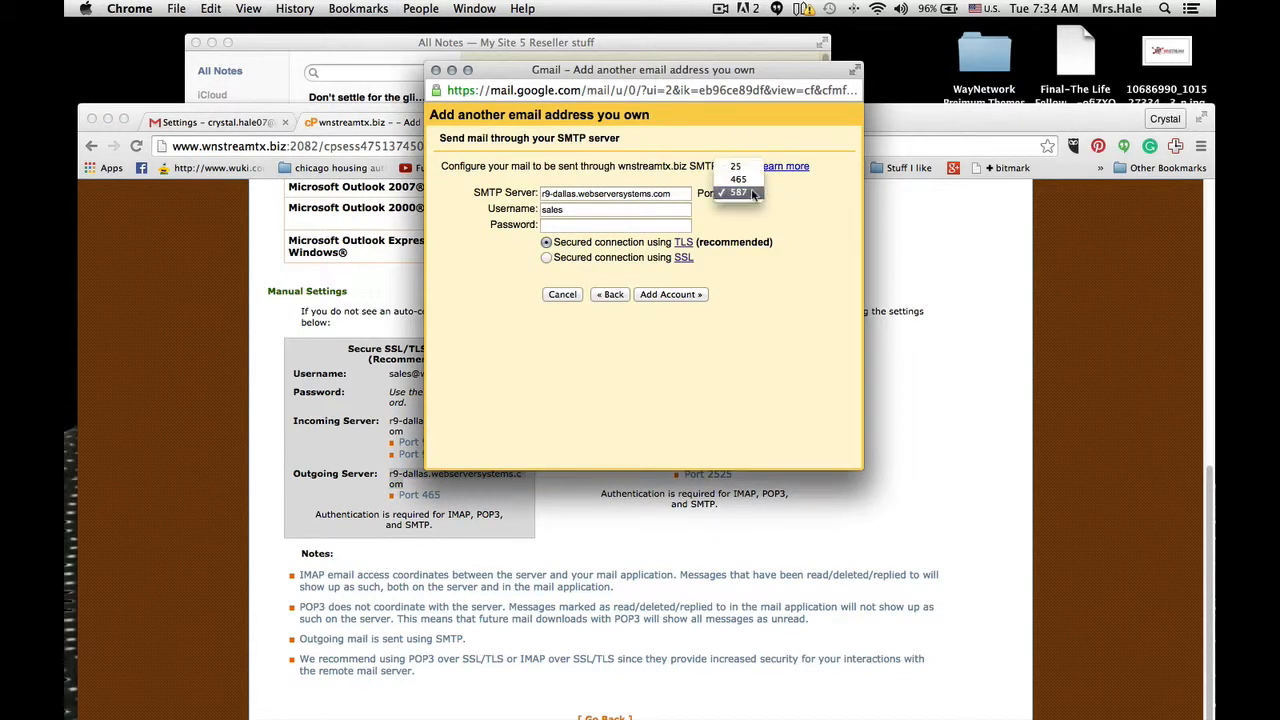
left_click(738, 177)
- Complete the SMTP username as the full sales email address, enter the mailbox password, and add the account
double_click(590, 209)
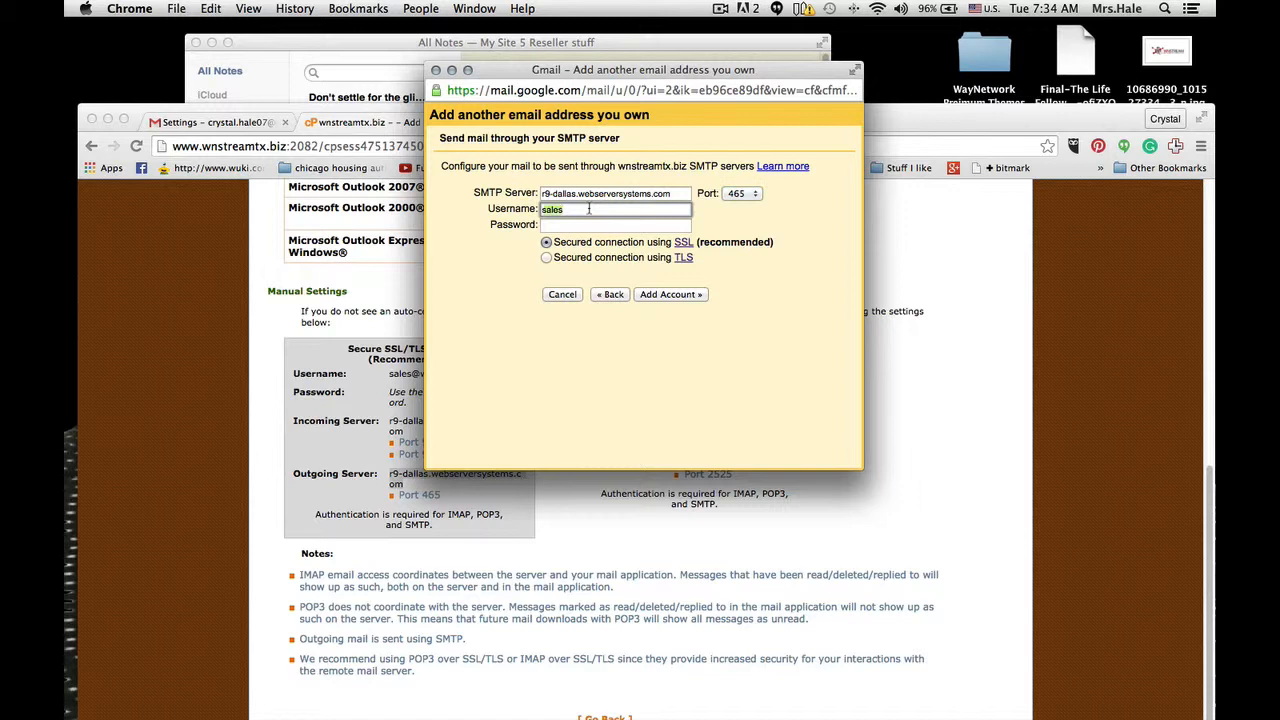
left_click(589, 209)
type("@wnstreamtx.biz")
key("Tab")
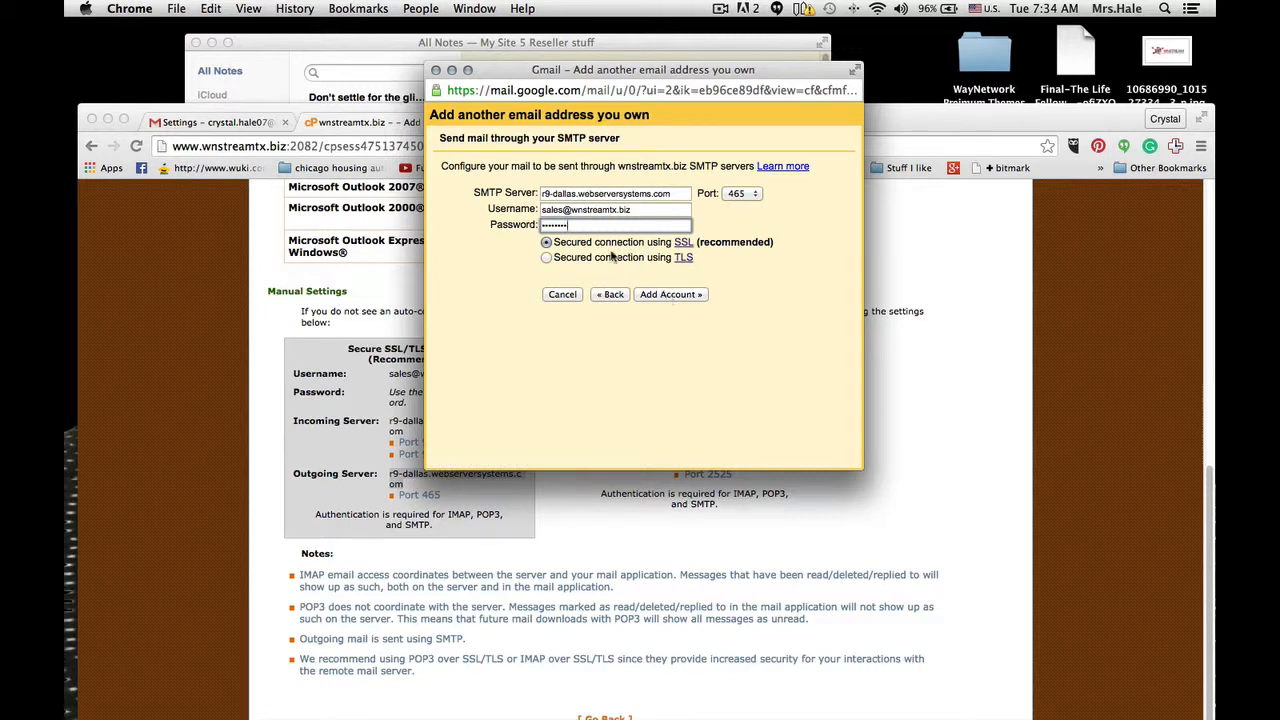
double_click(606, 222)
type("a")
left_click(664, 294)
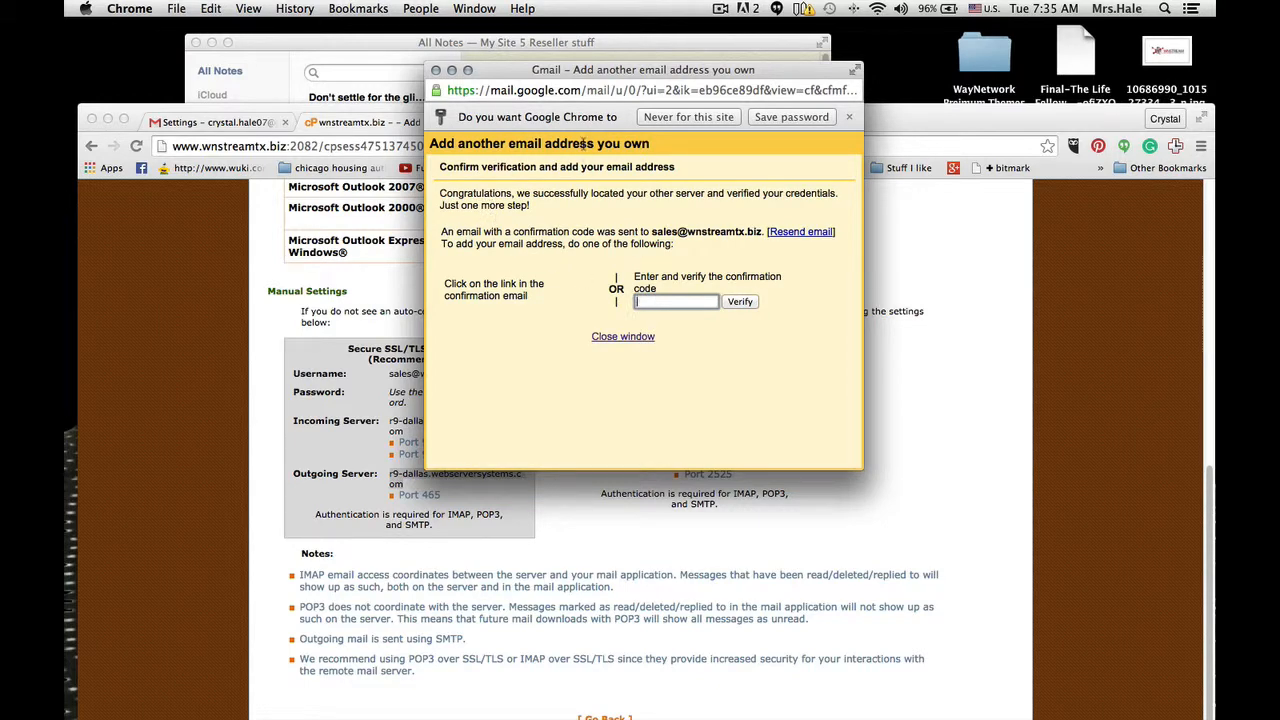
- Return to the Gmail settings page, reload it, and open the label for the sales mailbox
left_click(220, 122)
left_click(220, 122)
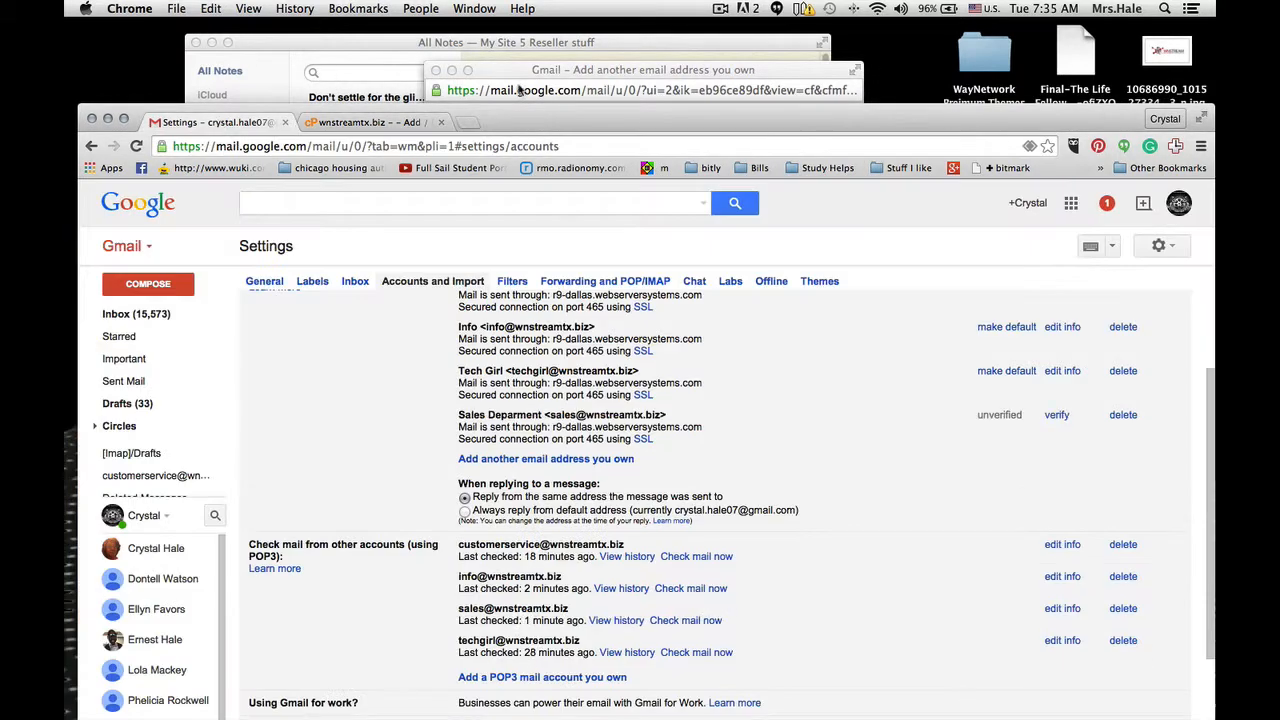
left_click_drag(550, 117, 588, 31)
left_click(176, 60)
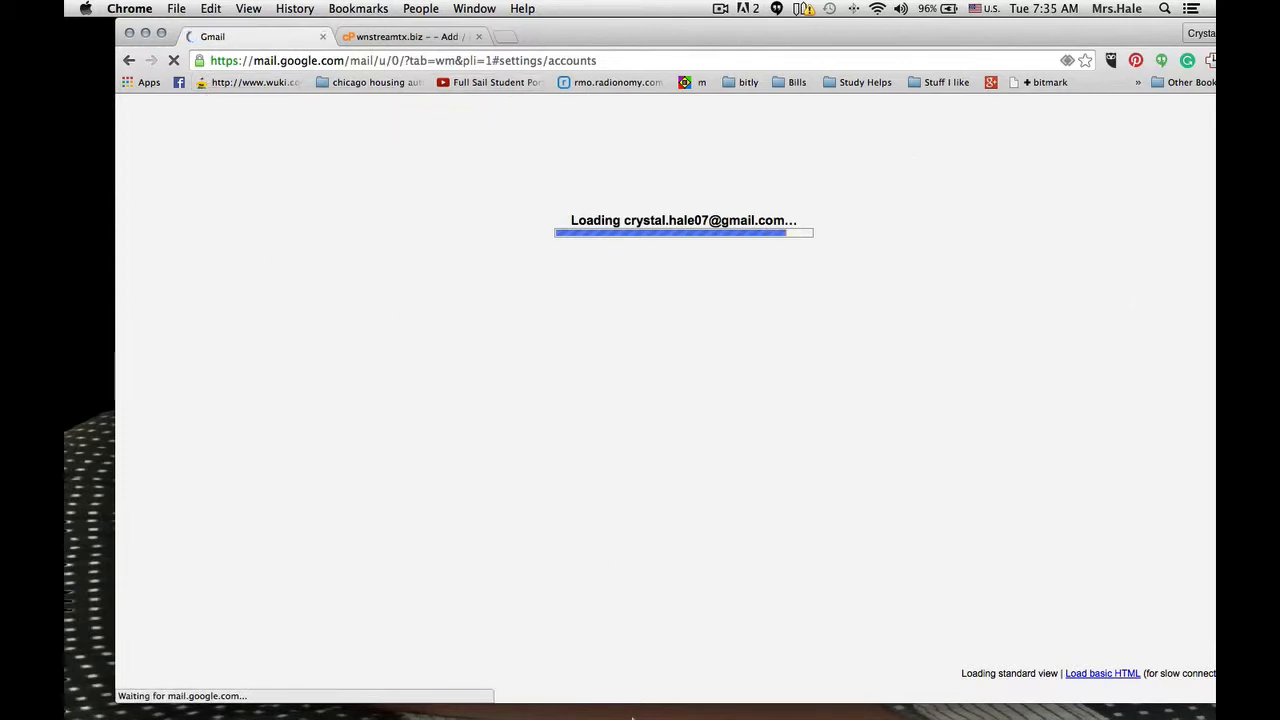
mouse_move(591, 34)
left_mouse_down()
mouse_move(676, 68)
mouse_move(606, 36)
left_mouse_up()
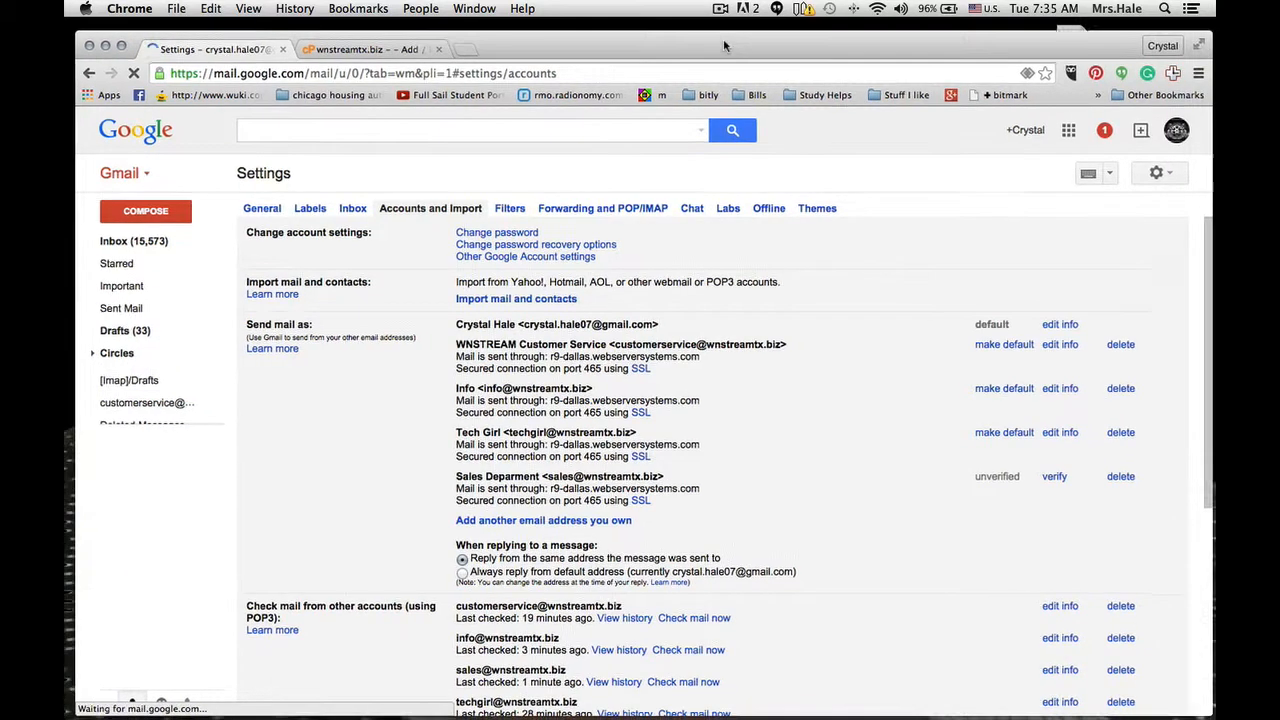
left_click_drag(760, 50, 769, 41)
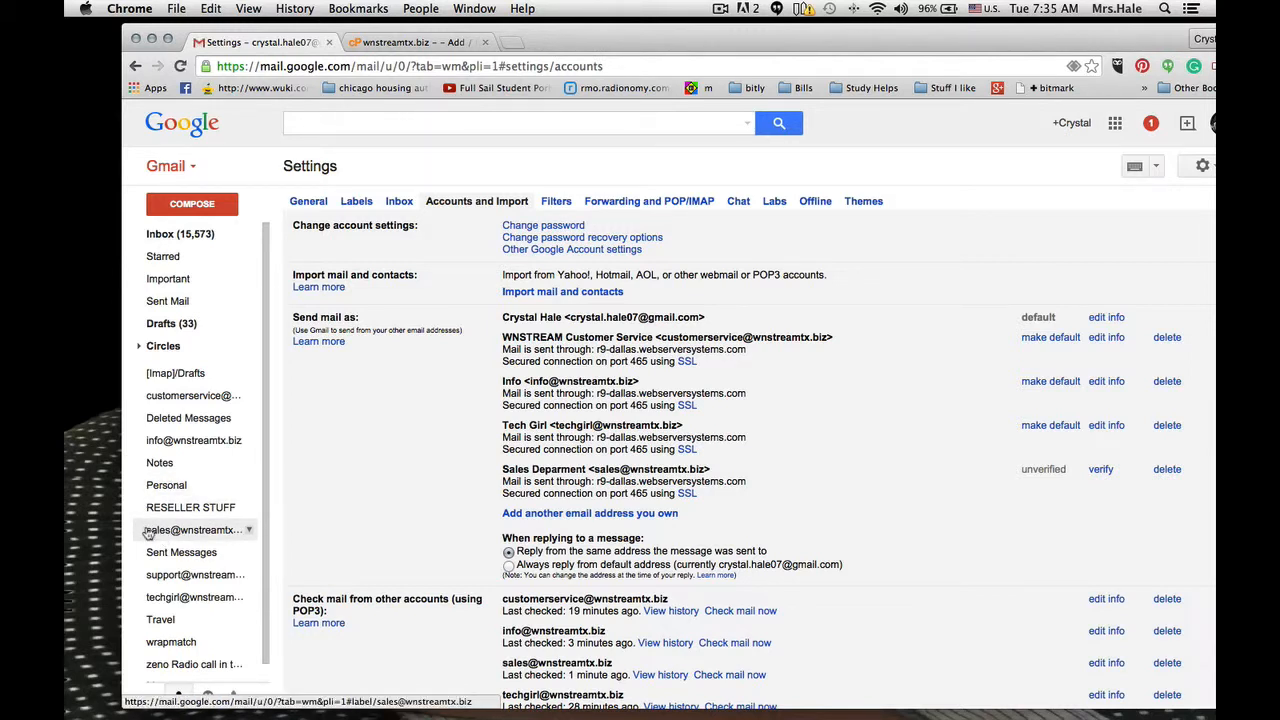
left_click(158, 530)
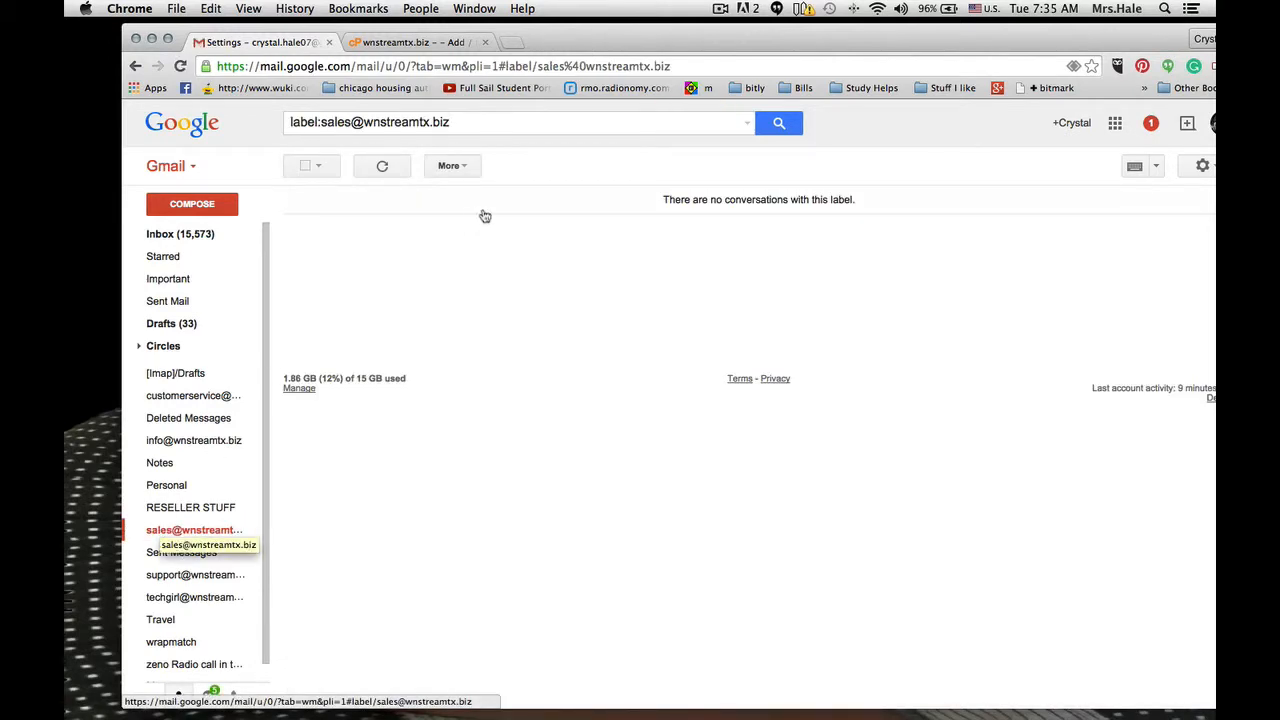
left_click(720, 9)
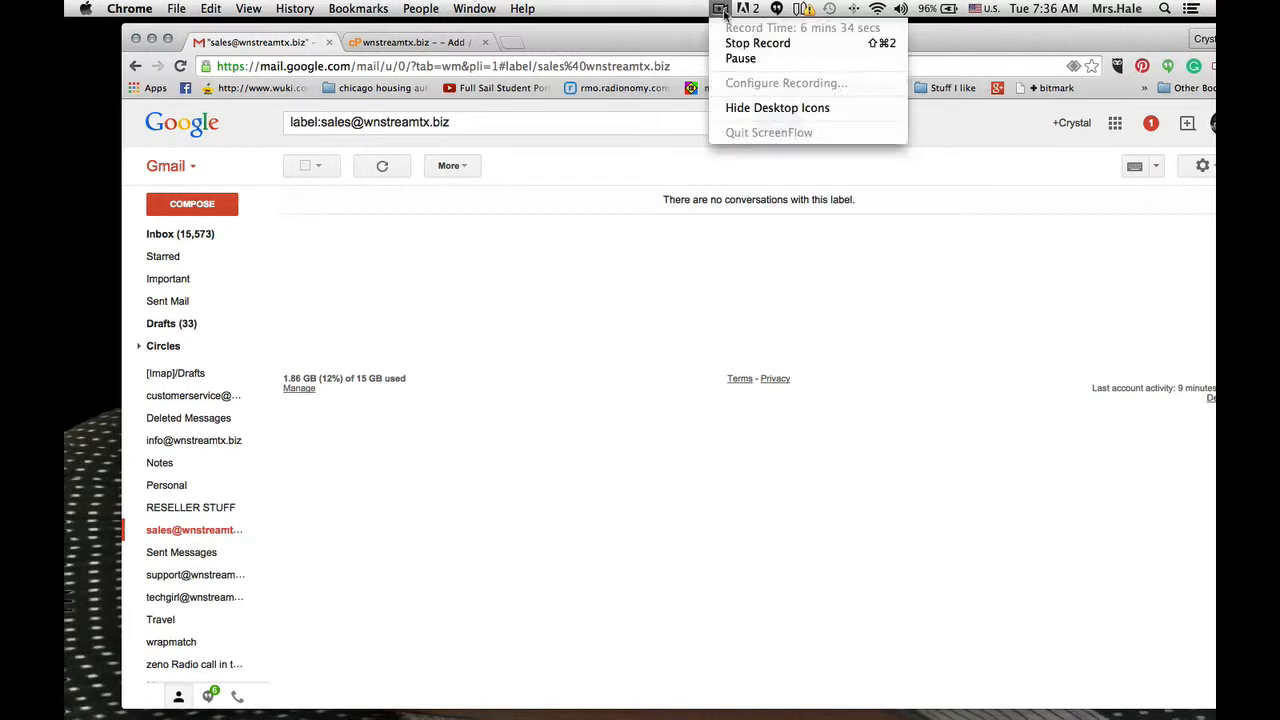
left_click(740, 59)
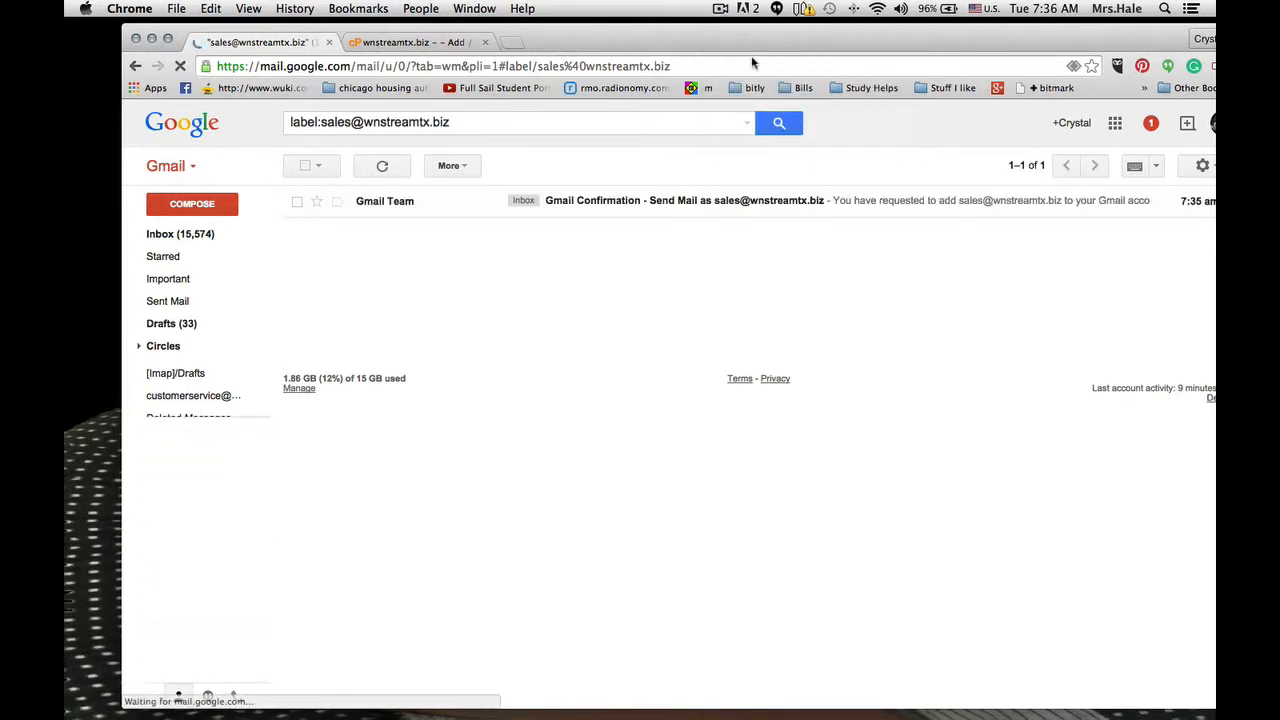
left_click(721, 9)
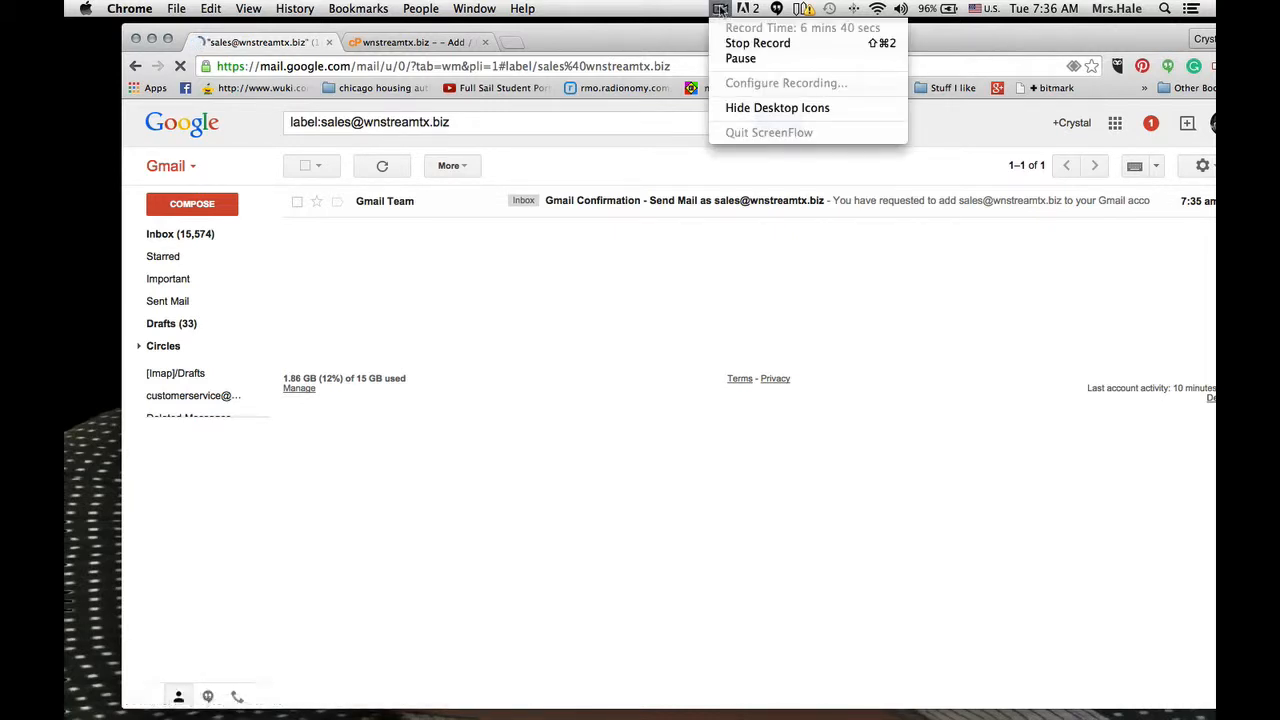
left_click(634, 6)
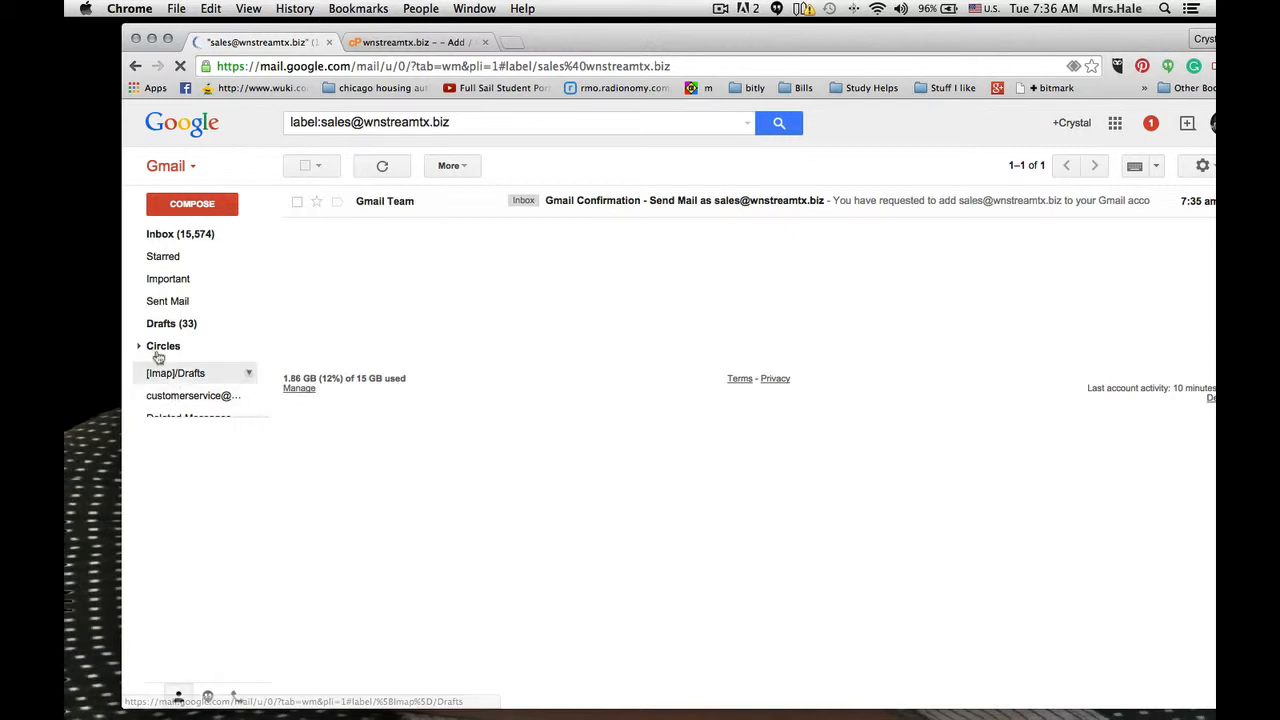
- Open the Gmail confirmation message for the sales address from the inbox and copy its confirmation code
left_click(171, 236)
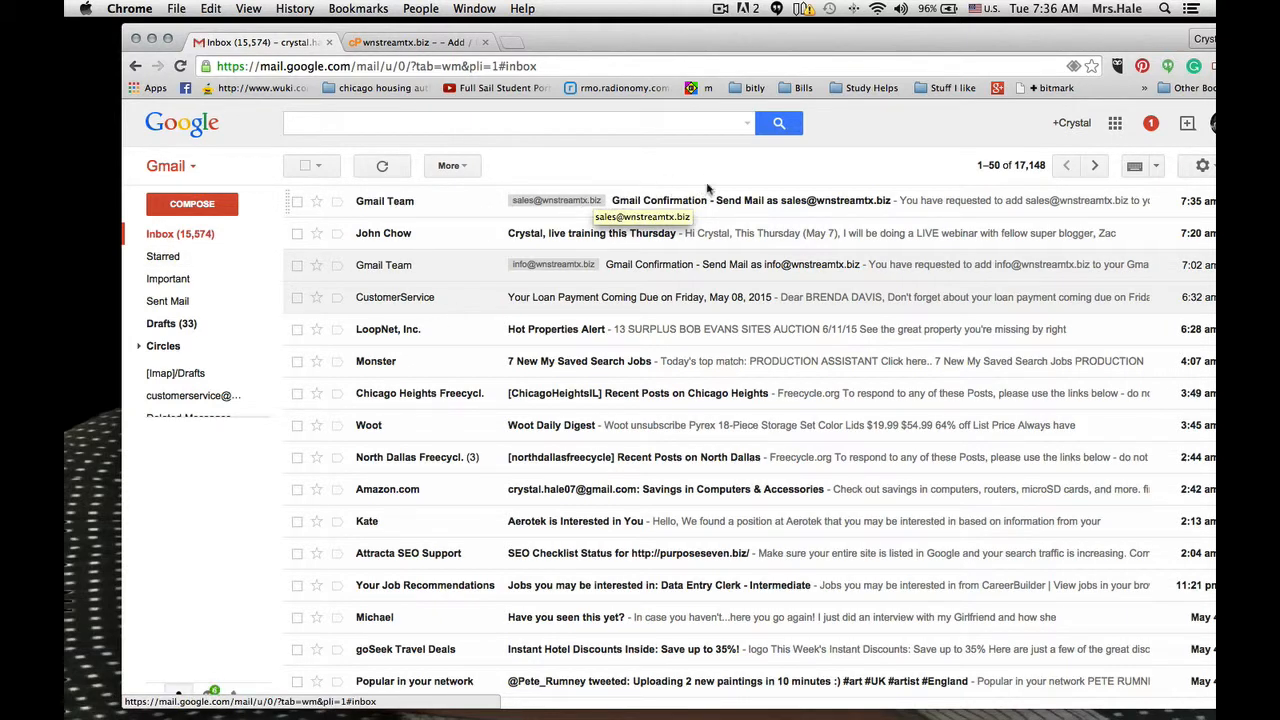
left_click(652, 204)
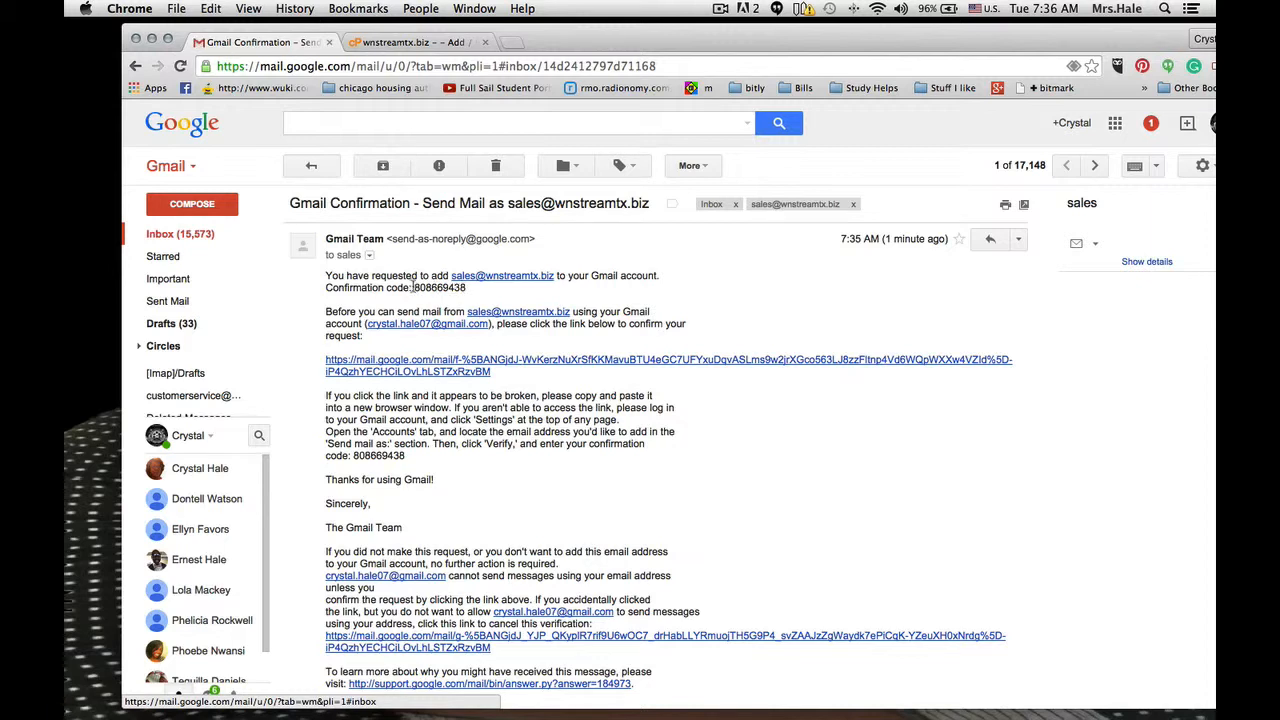
left_click_drag(413, 287, 462, 287)
left_click(417, 284)
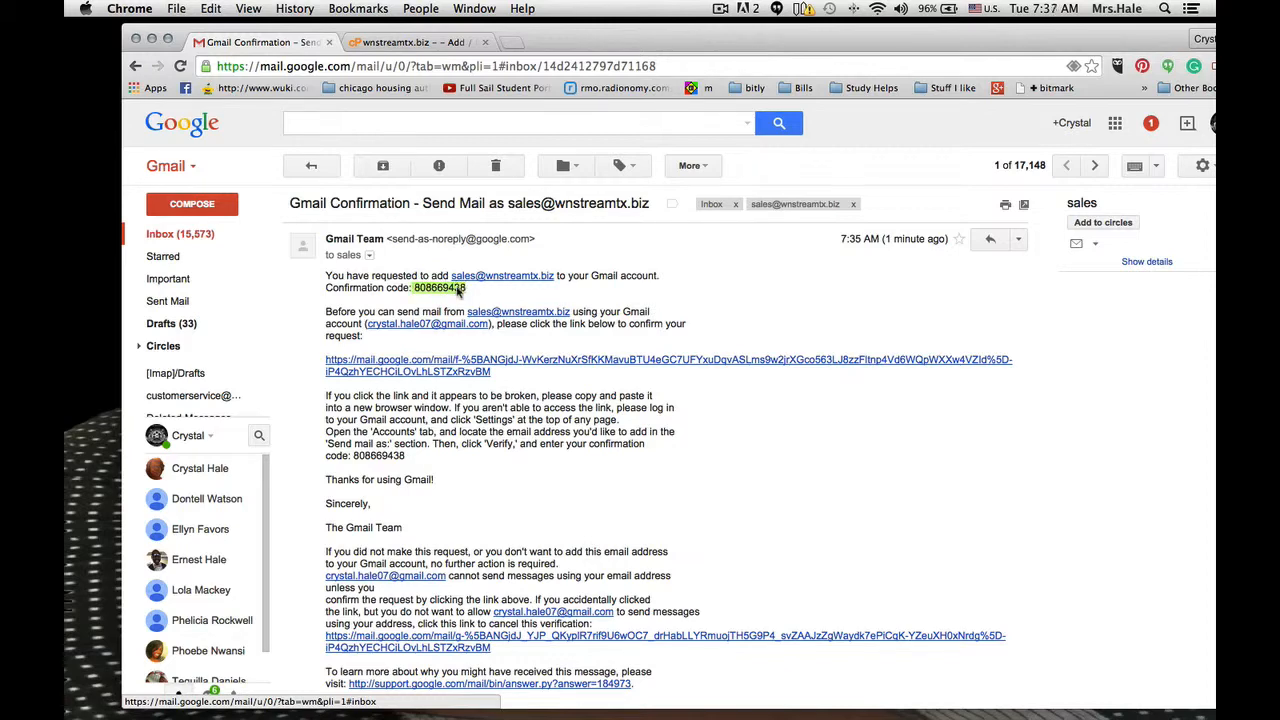
right_click(458, 290)
left_click(482, 295)
- Return to the email address verification window and try to verify the sales address with the copied confirmation code
left_click_drag(574, 37, 574, 110)
left_click(614, 68)
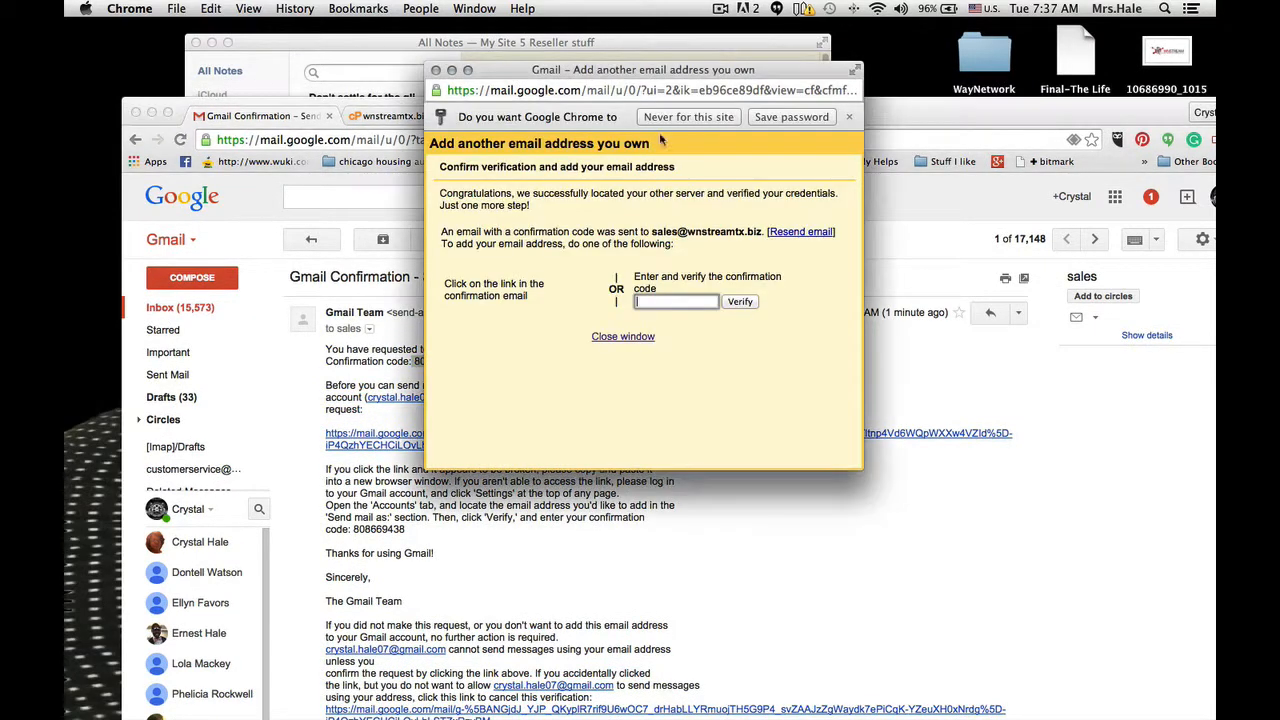
right_click(665, 292)
left_click(640, 301)
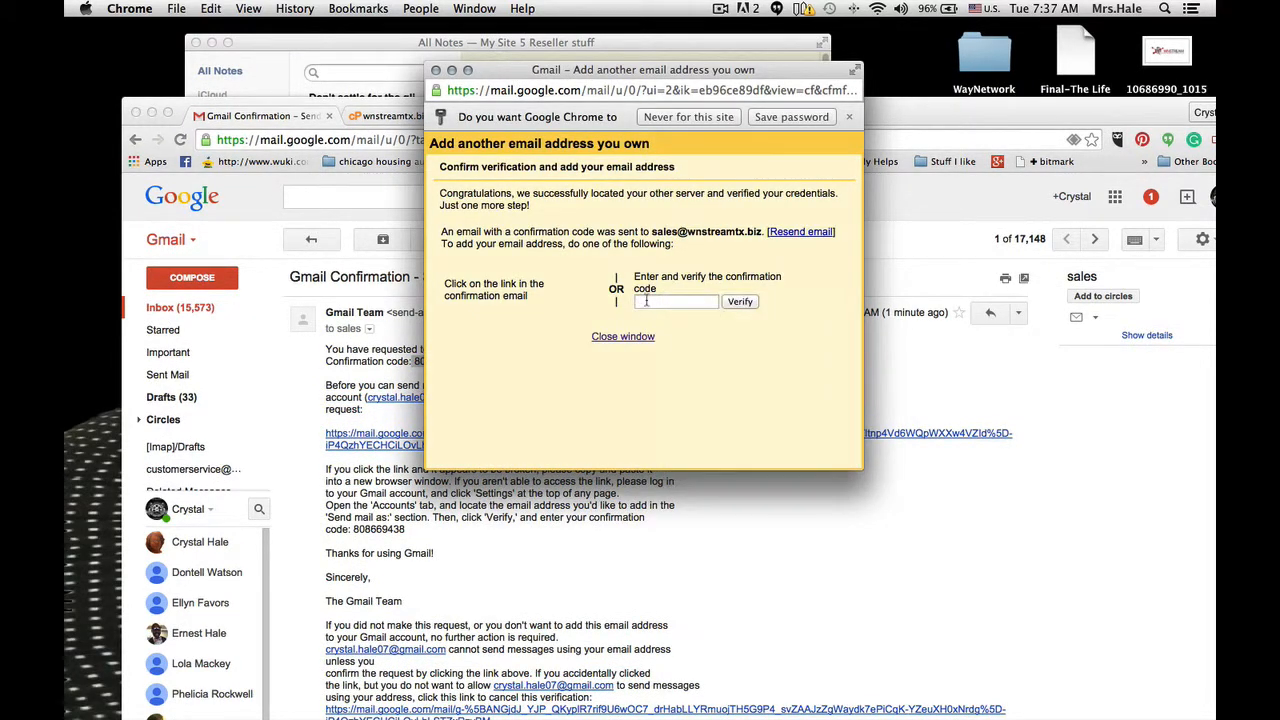
right_click(645, 303)
left_click(677, 377)
left_click(738, 303)
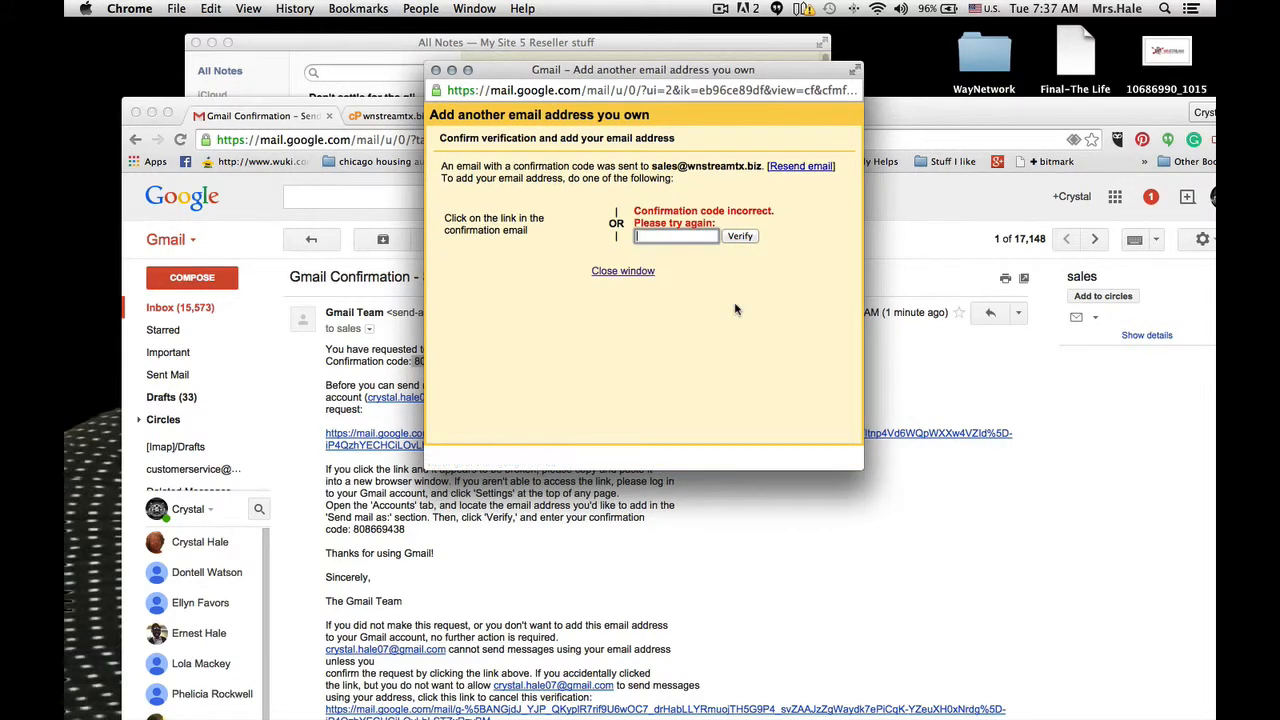
- Paste the copied confirmation code again in the verification window and submit it to verify the sales address
right_click(660, 237)
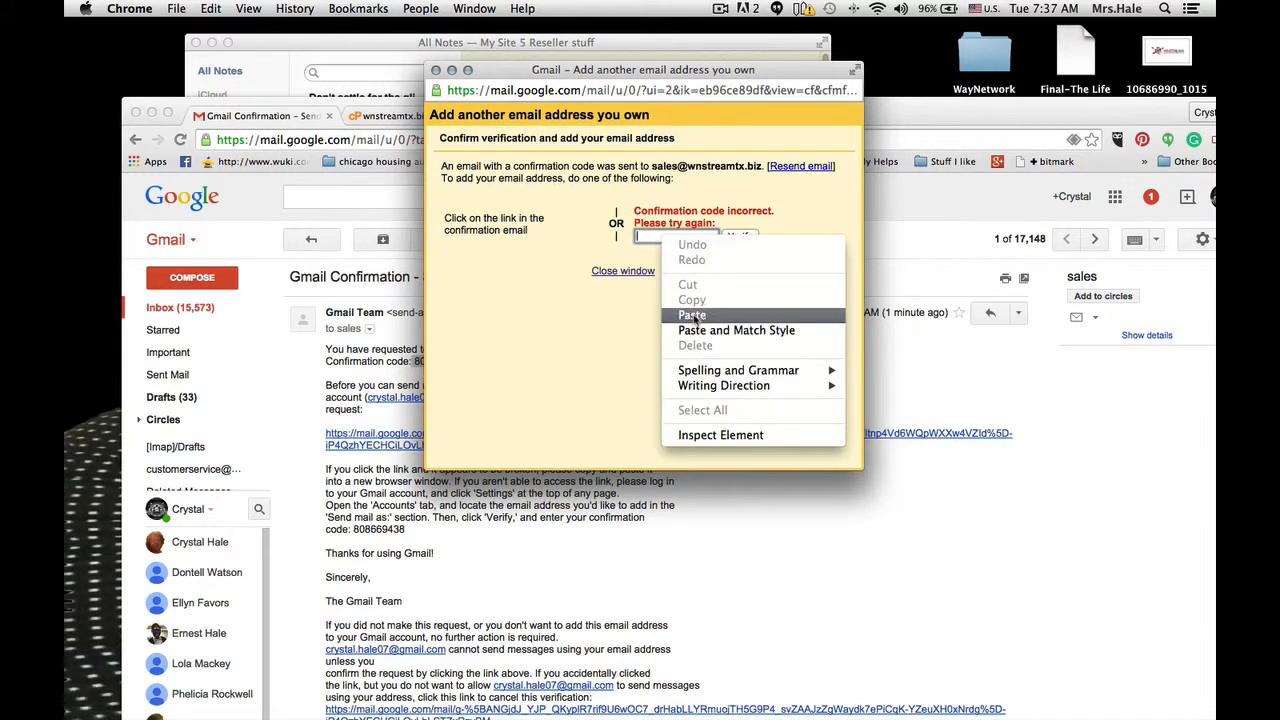
left_click(694, 316)
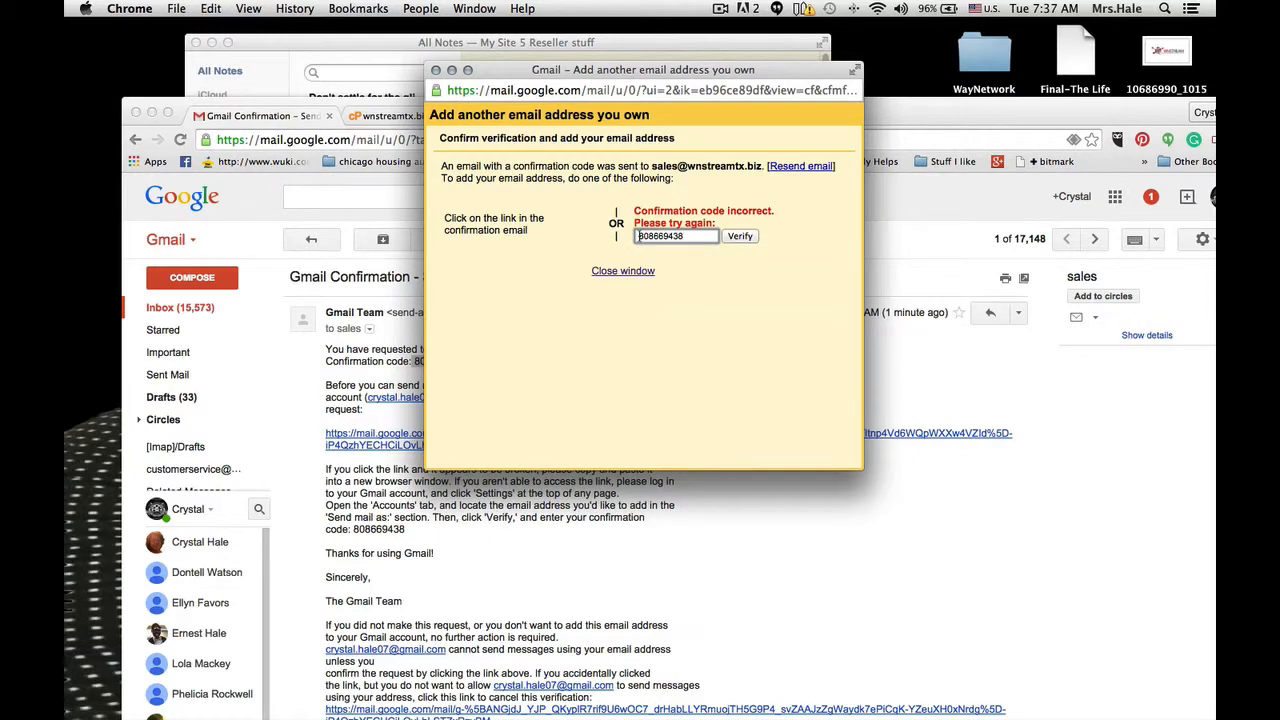
left_click(739, 236)
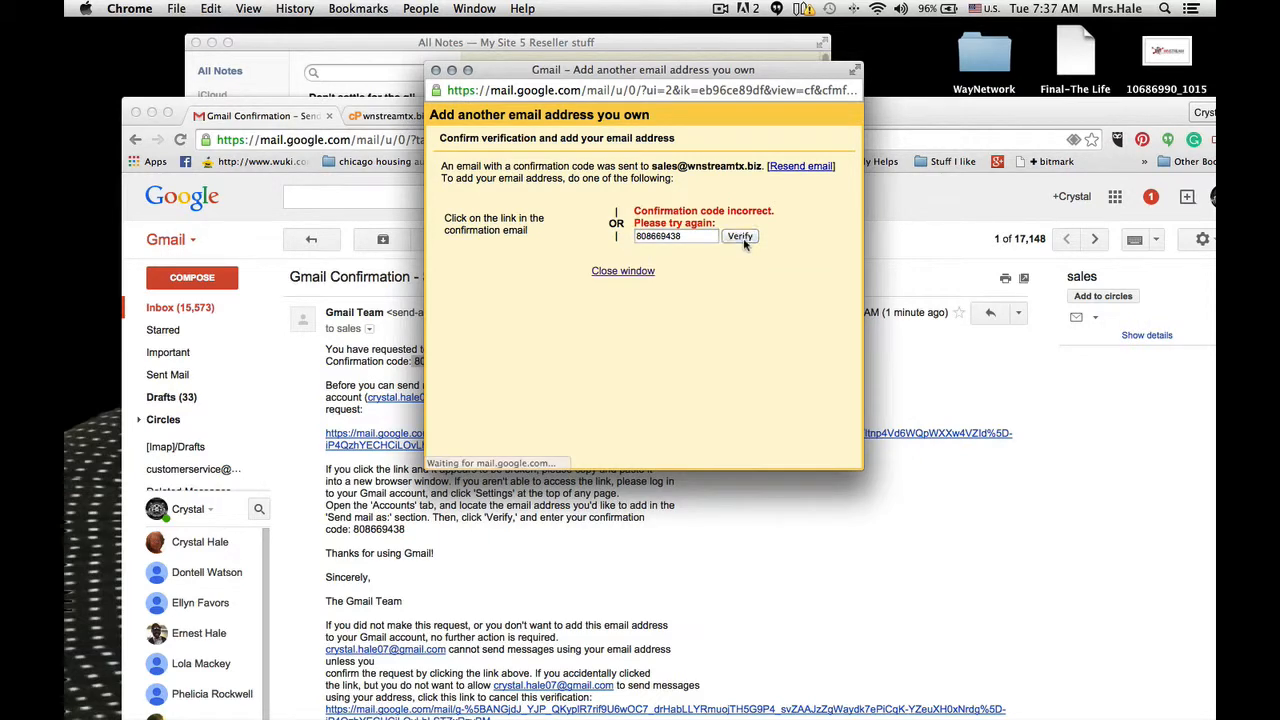
- Minimize the notes window, reposition the browser window and reload the Gmail confirmation message page
left_click_drag(546, 112, 590, 97)
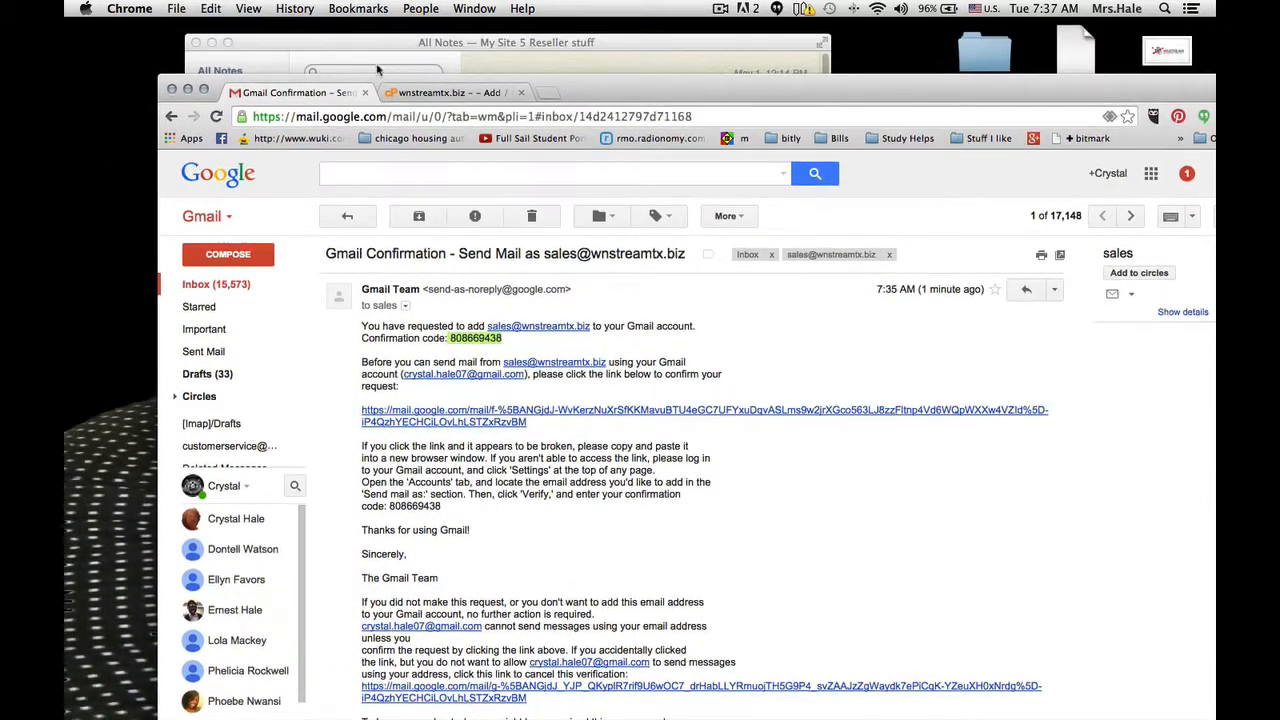
left_click(213, 42)
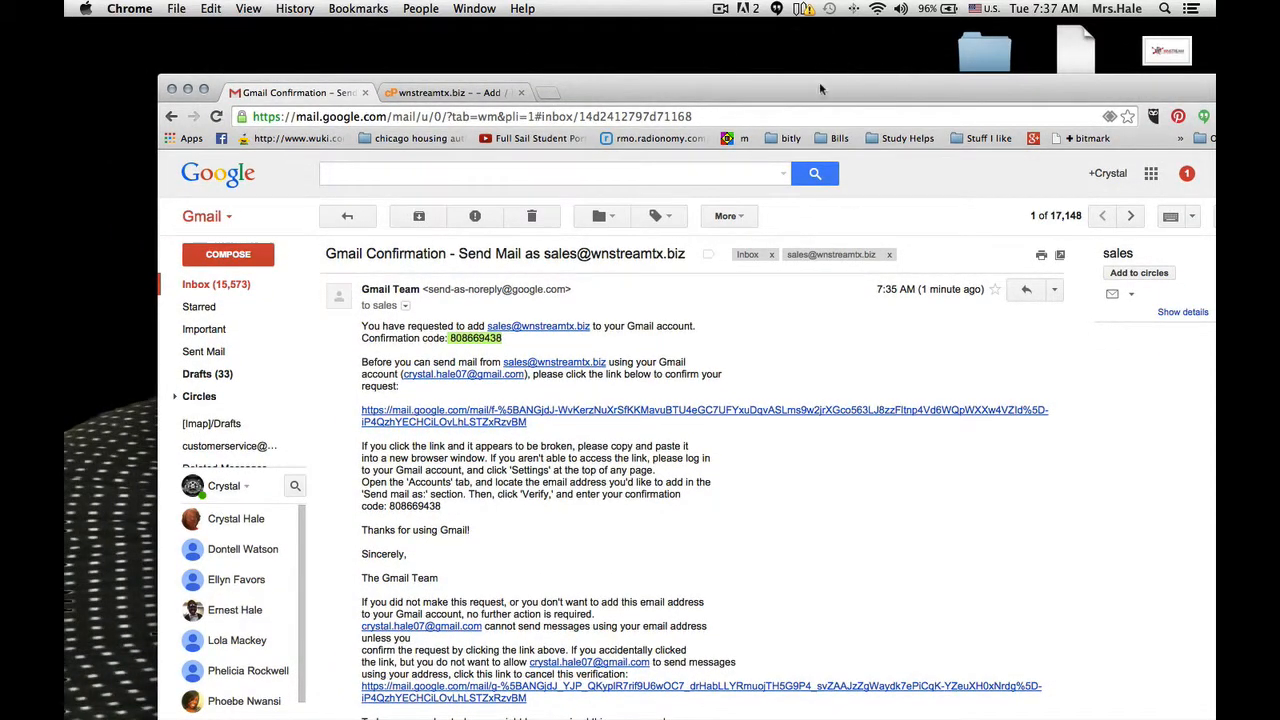
left_click_drag(819, 89, 782, 33)
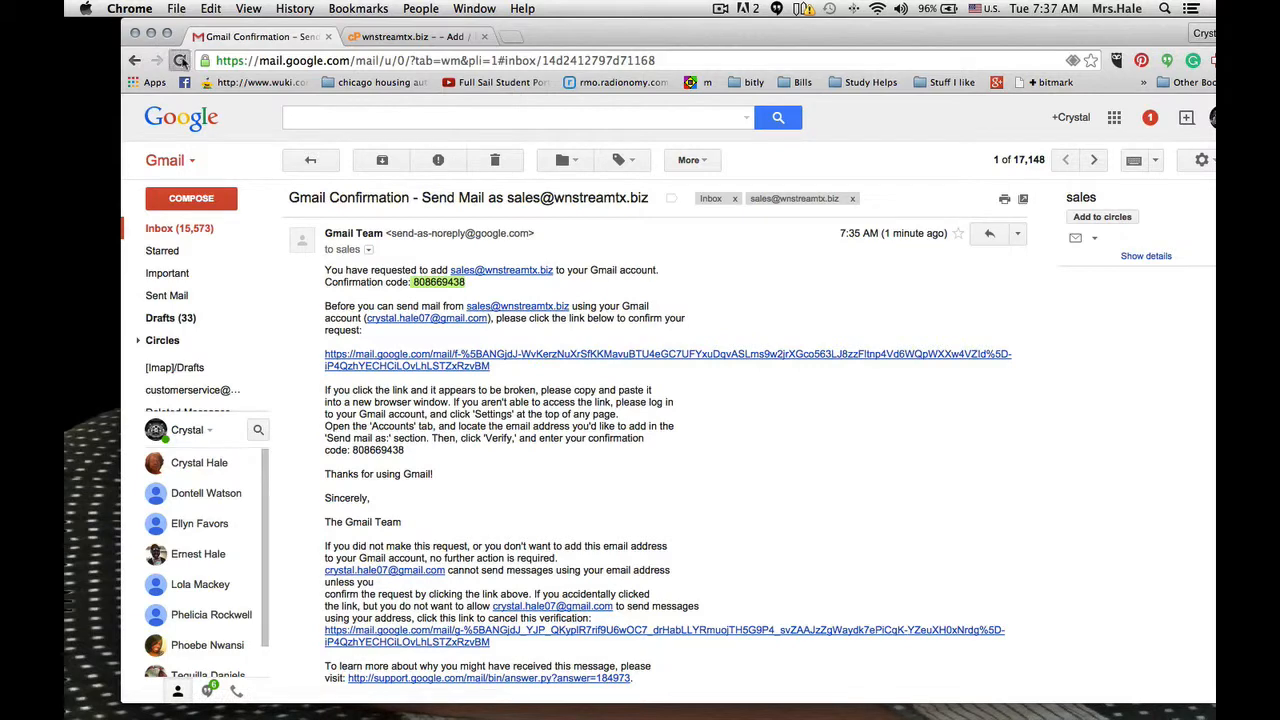
left_click(181, 61)
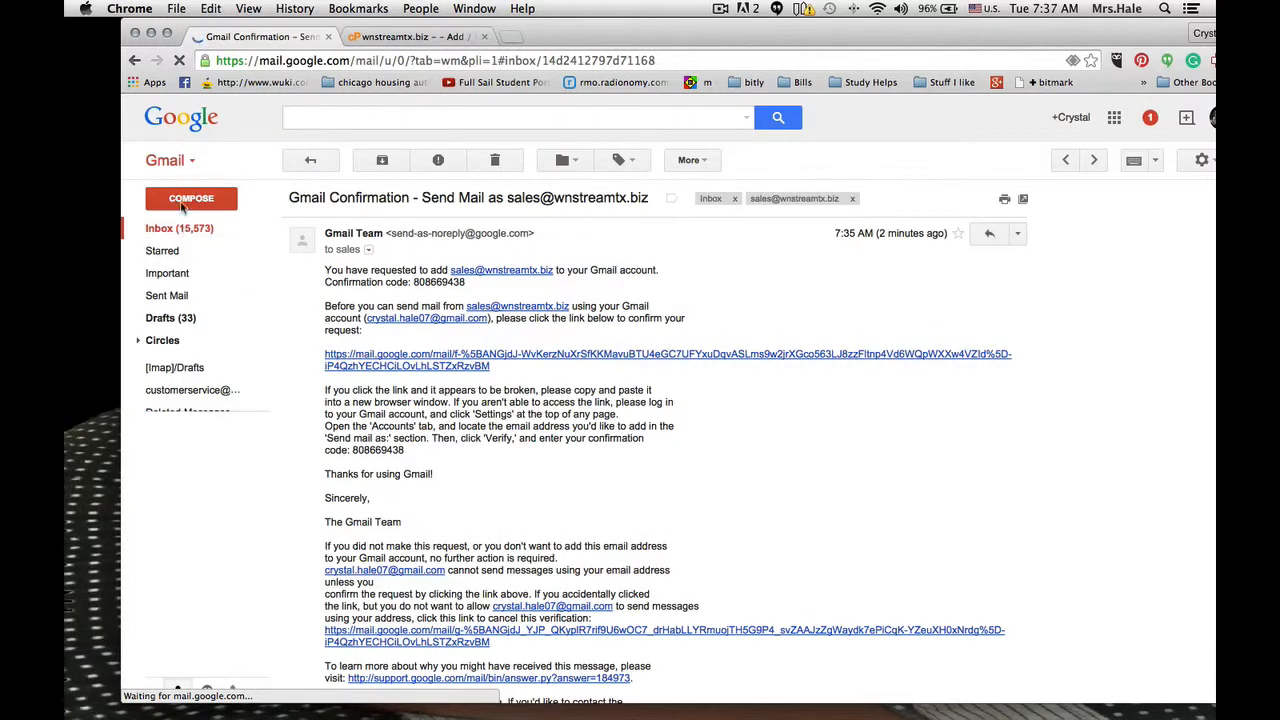
- Compose a new message to the second Gmail account, with the sales department address as the sender
left_click(193, 204)
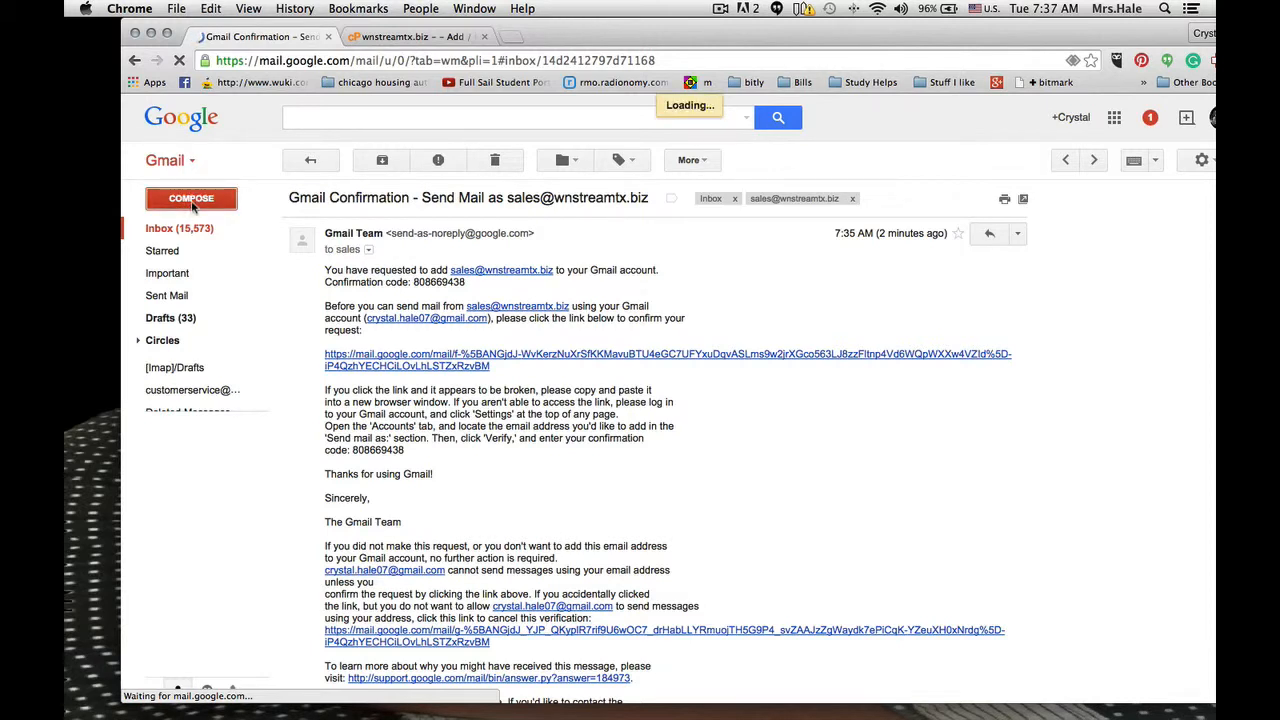
left_click(877, 10)
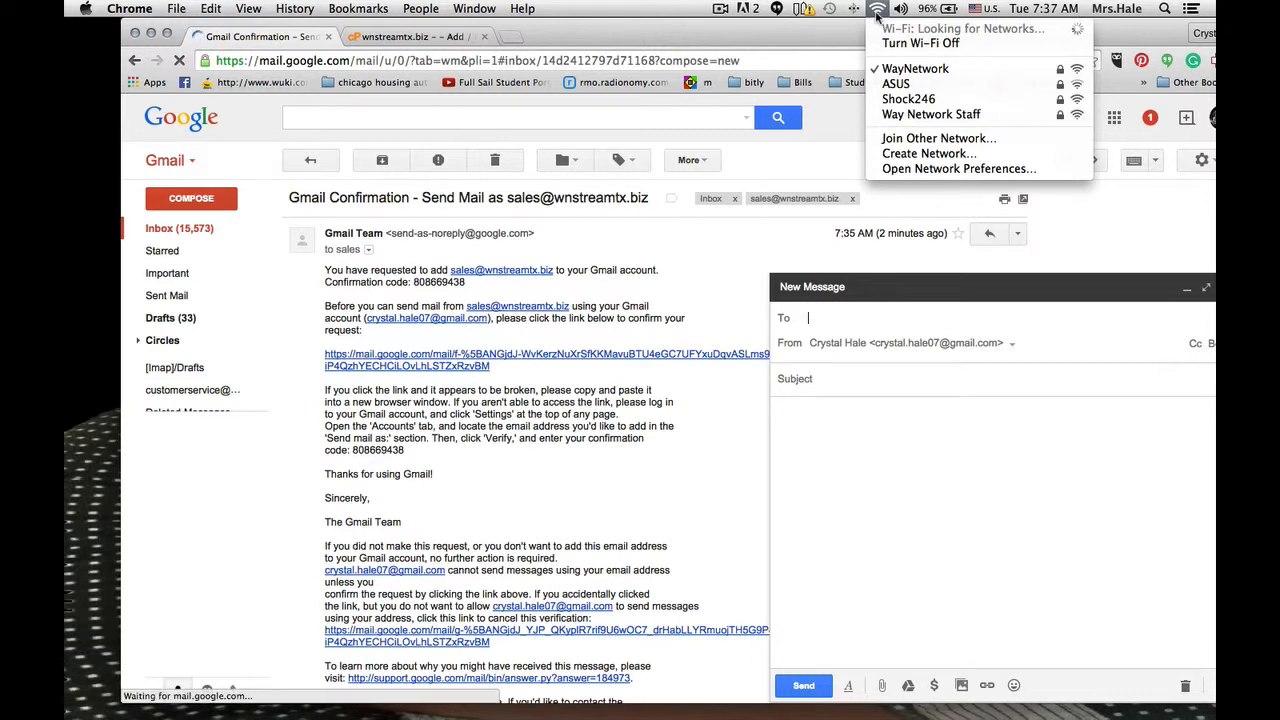
left_click(877, 10)
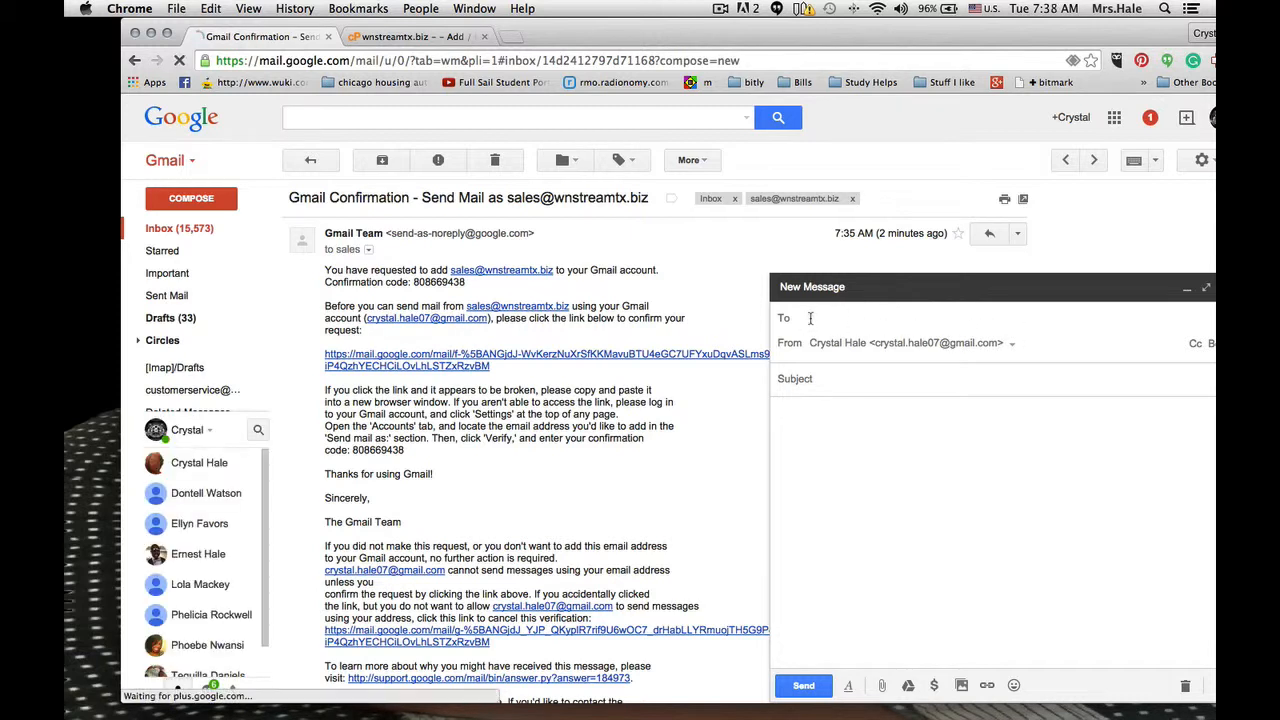
type("emce")
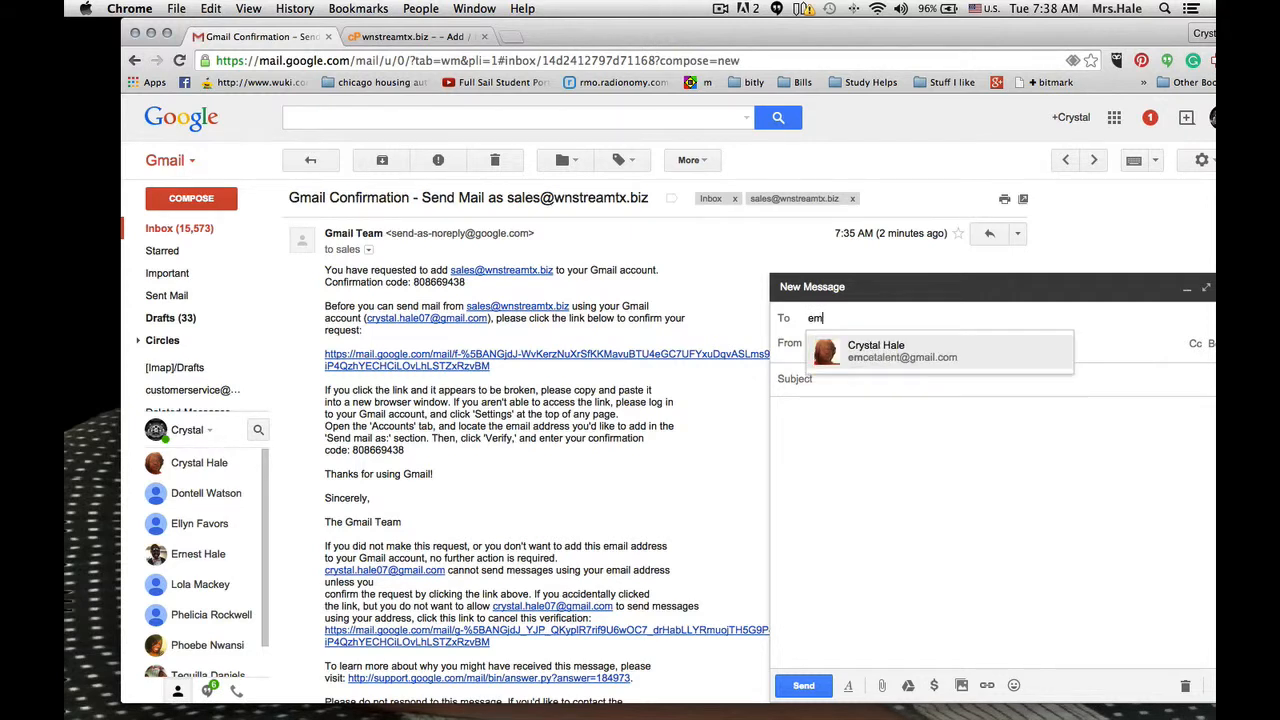
left_click(855, 355)
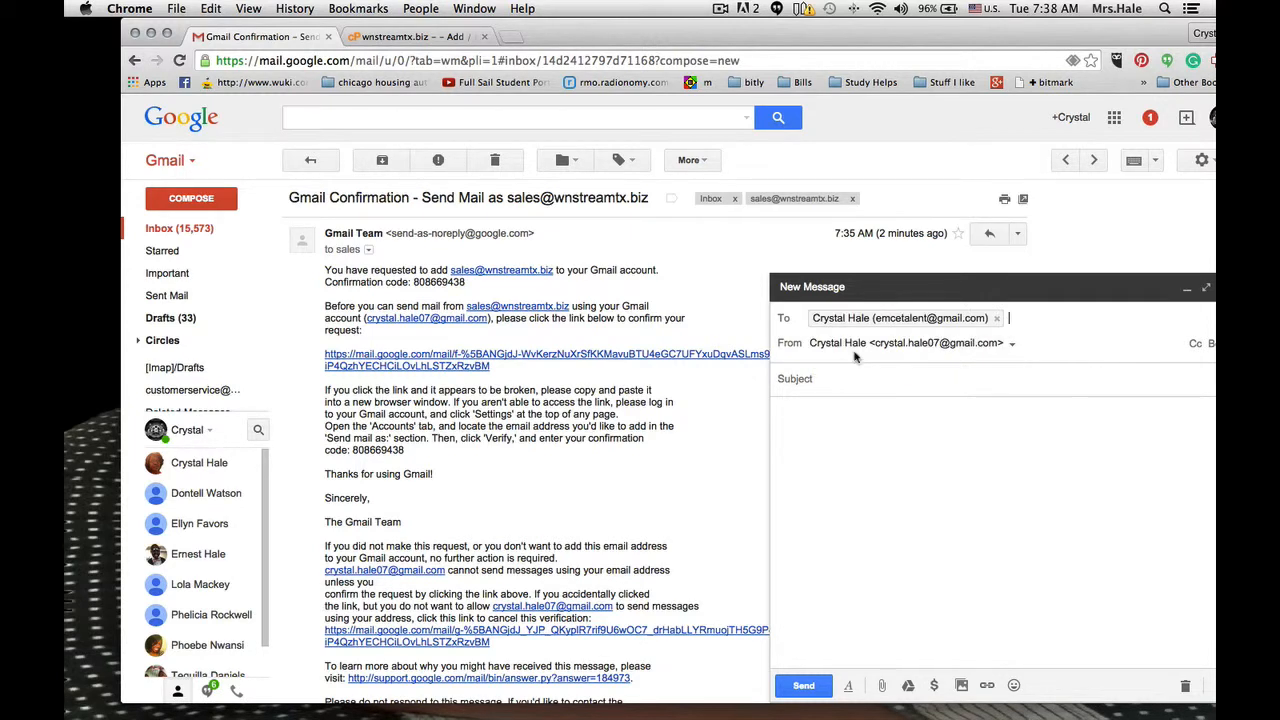
left_click(1010, 346)
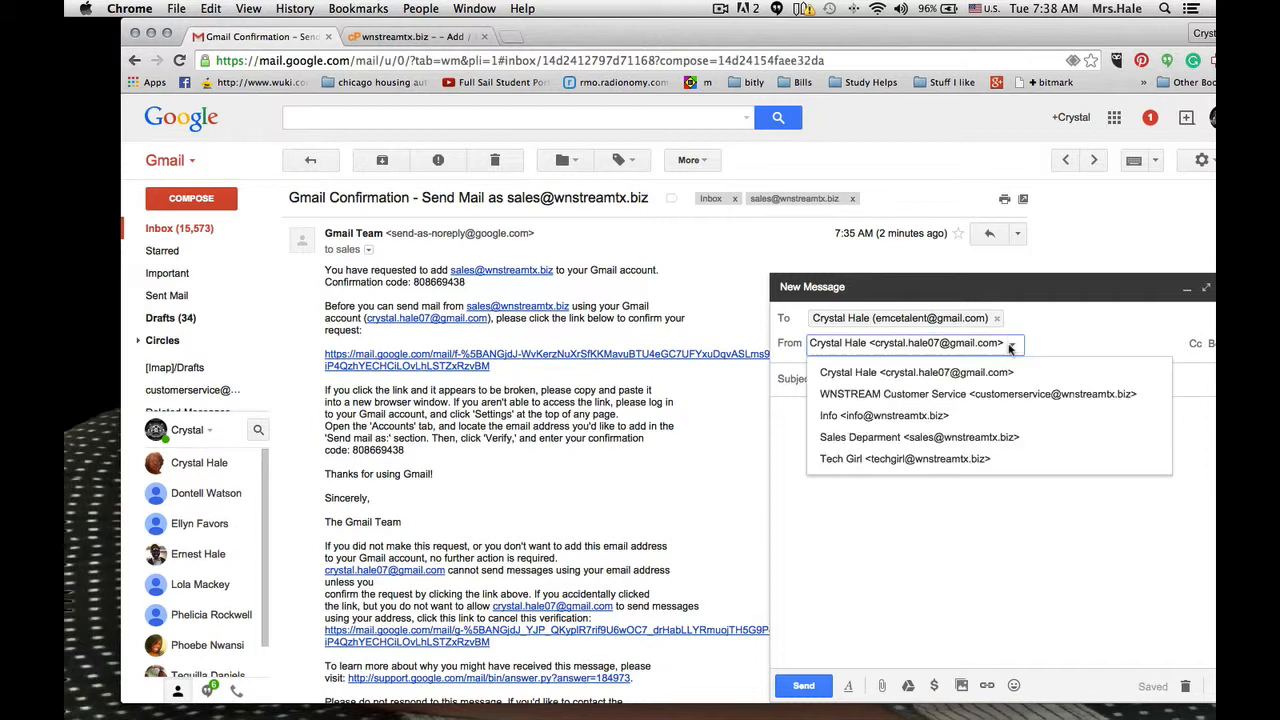
left_click(858, 440)
- Enter the subject "hello" and the body "this is a test from the sales department", and send the message
left_click(820, 380)
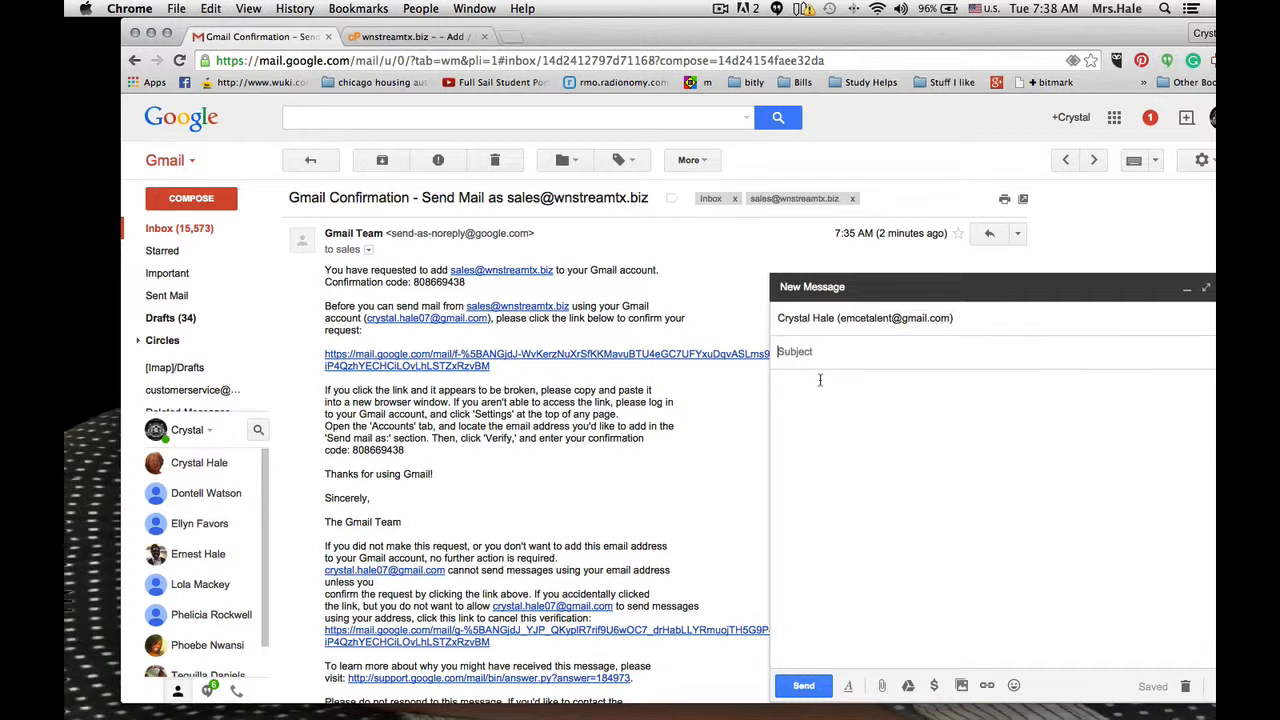
type("hello")
left_click(803, 412)
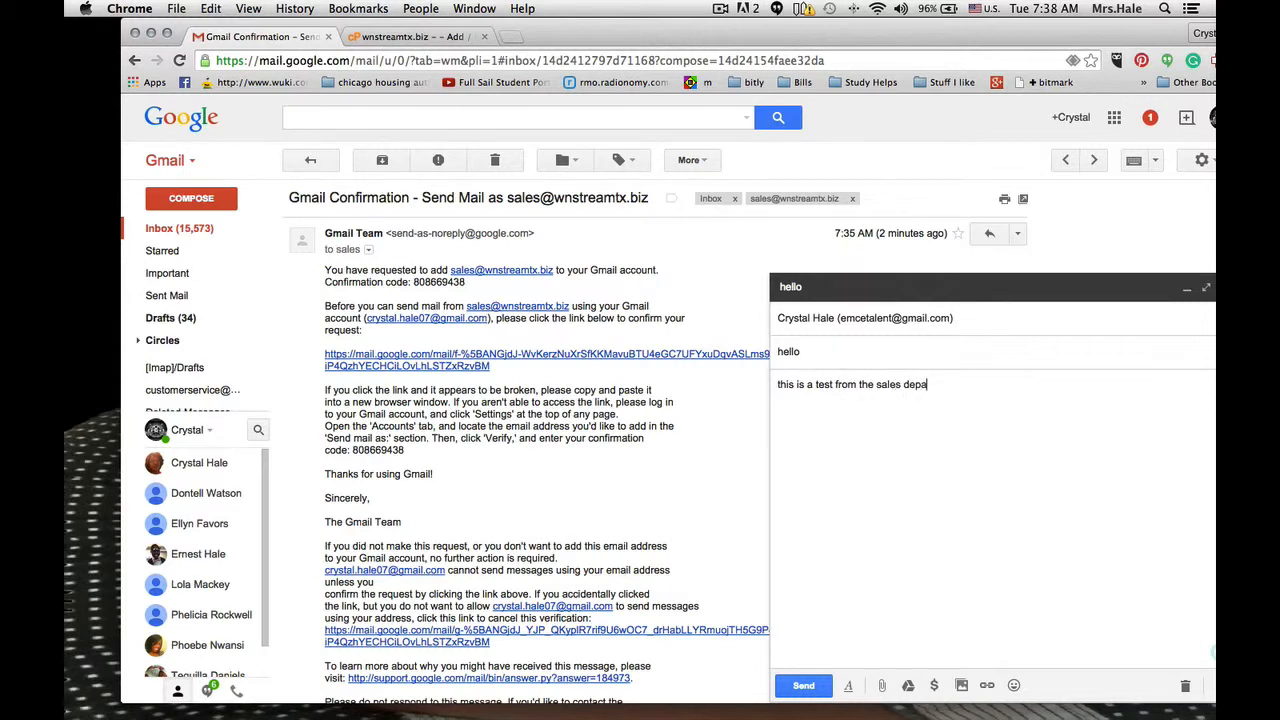
left_click(805, 684)
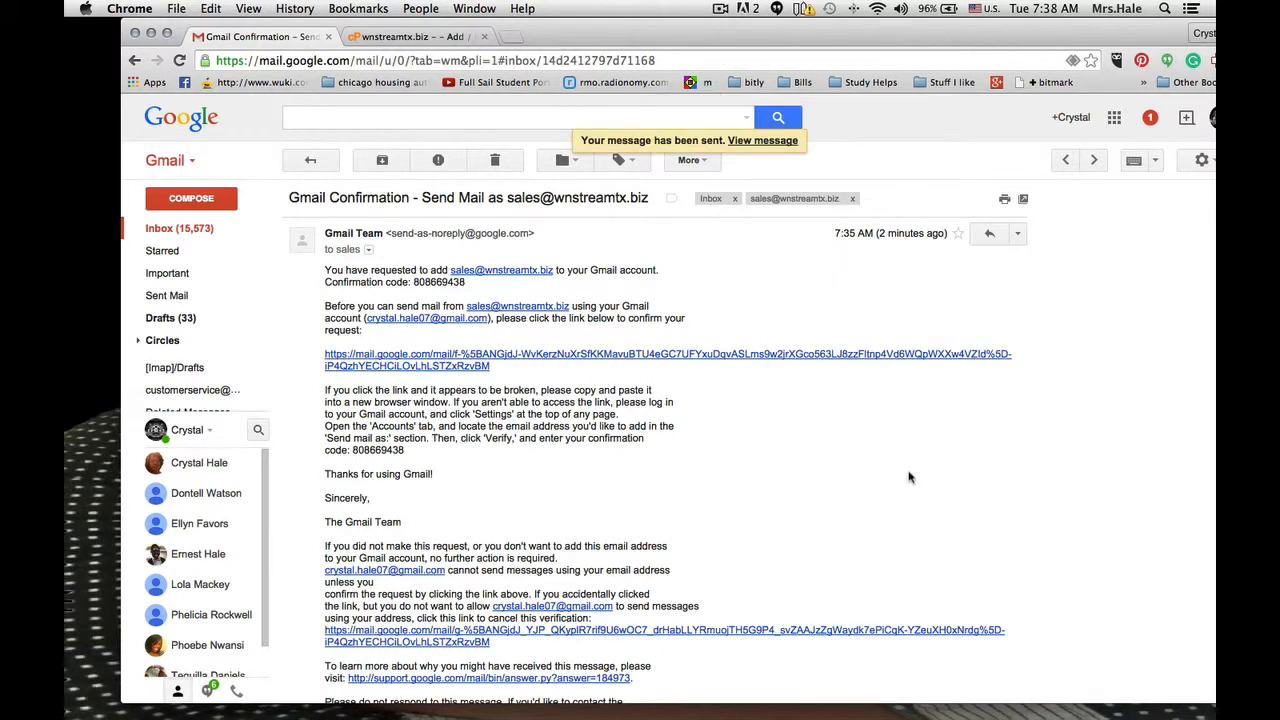
- Sign out of the current Gmail account and open the account chooser for signing in
left_click_drag(1063, 41, 1013, 41)
left_click(1172, 122)
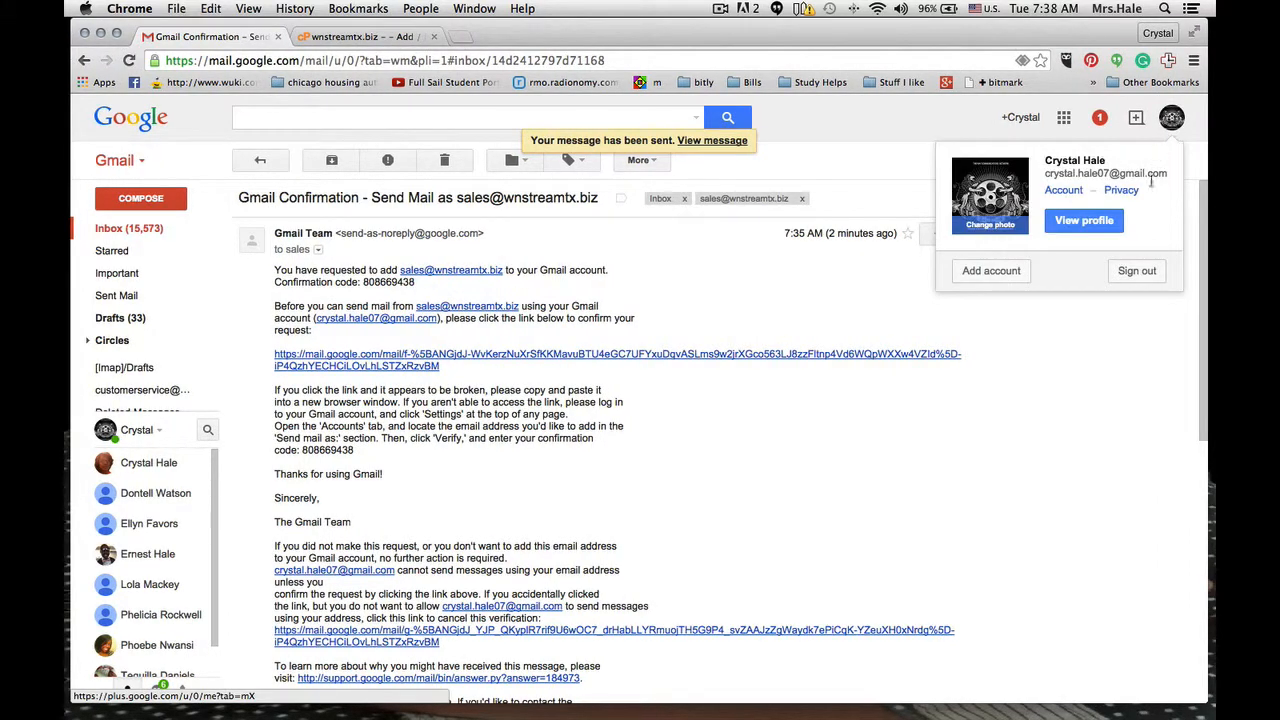
left_click(1142, 276)
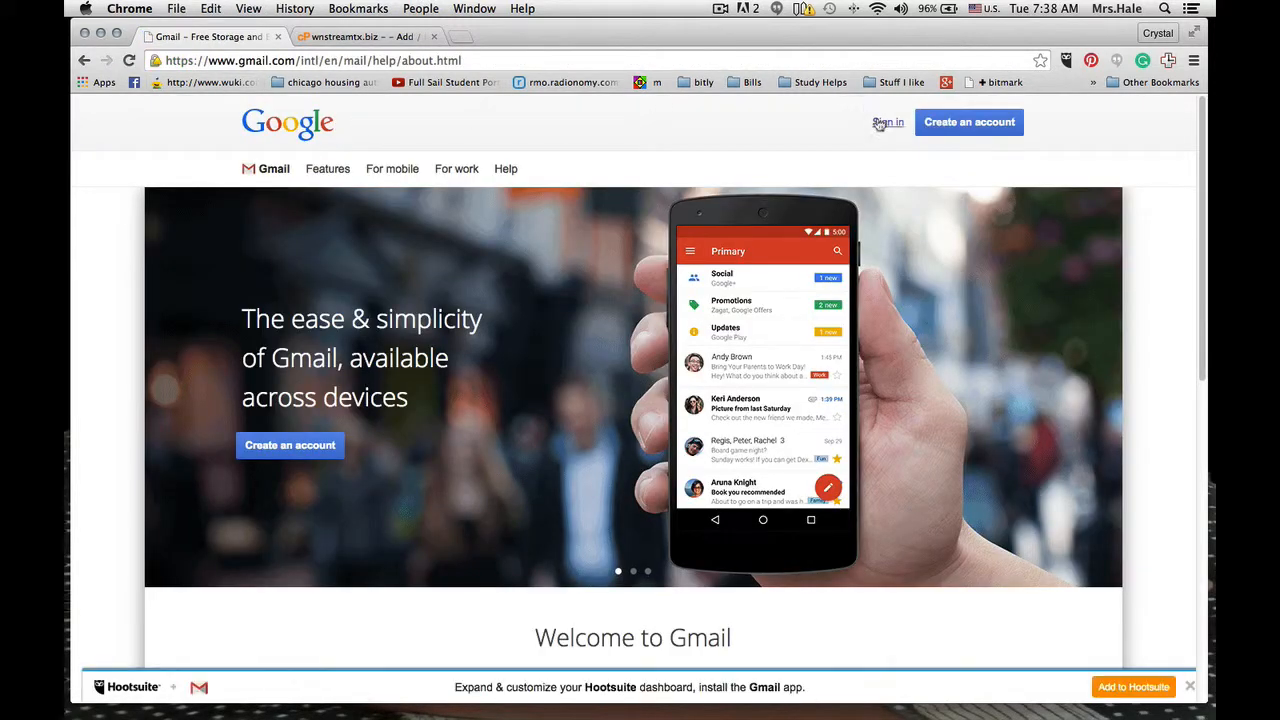
left_click(880, 122)
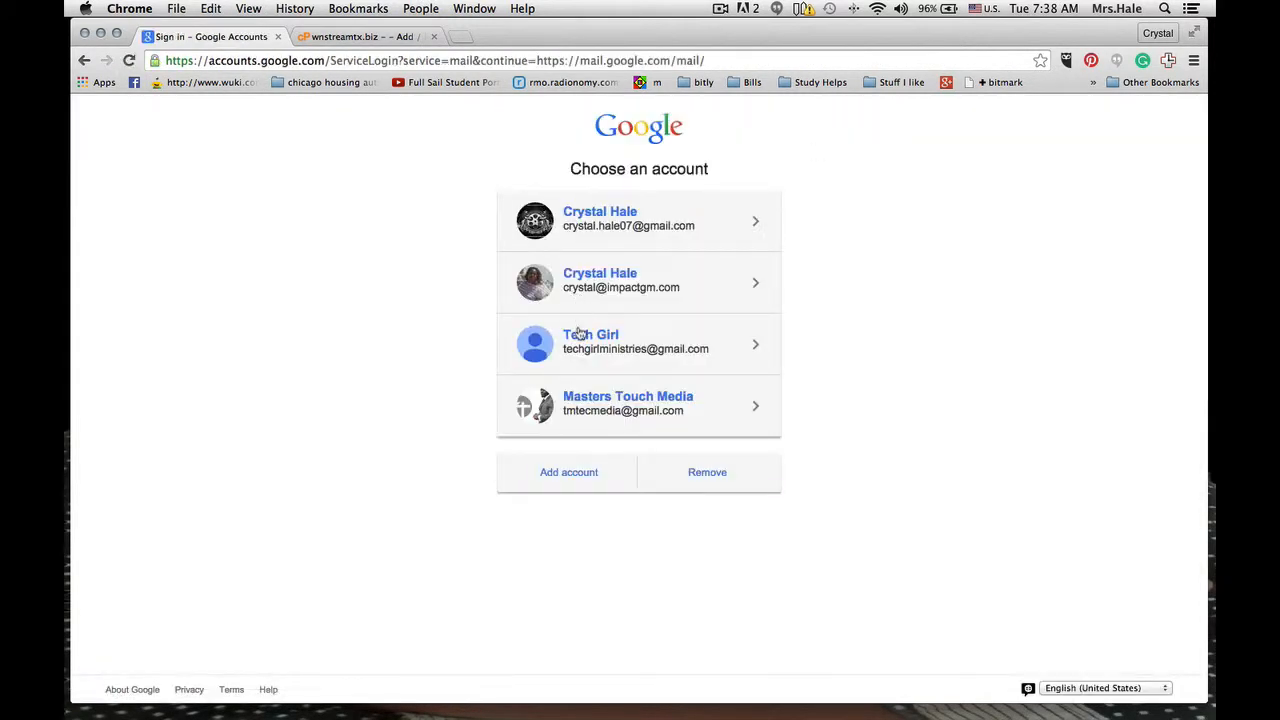
left_click(585, 472)
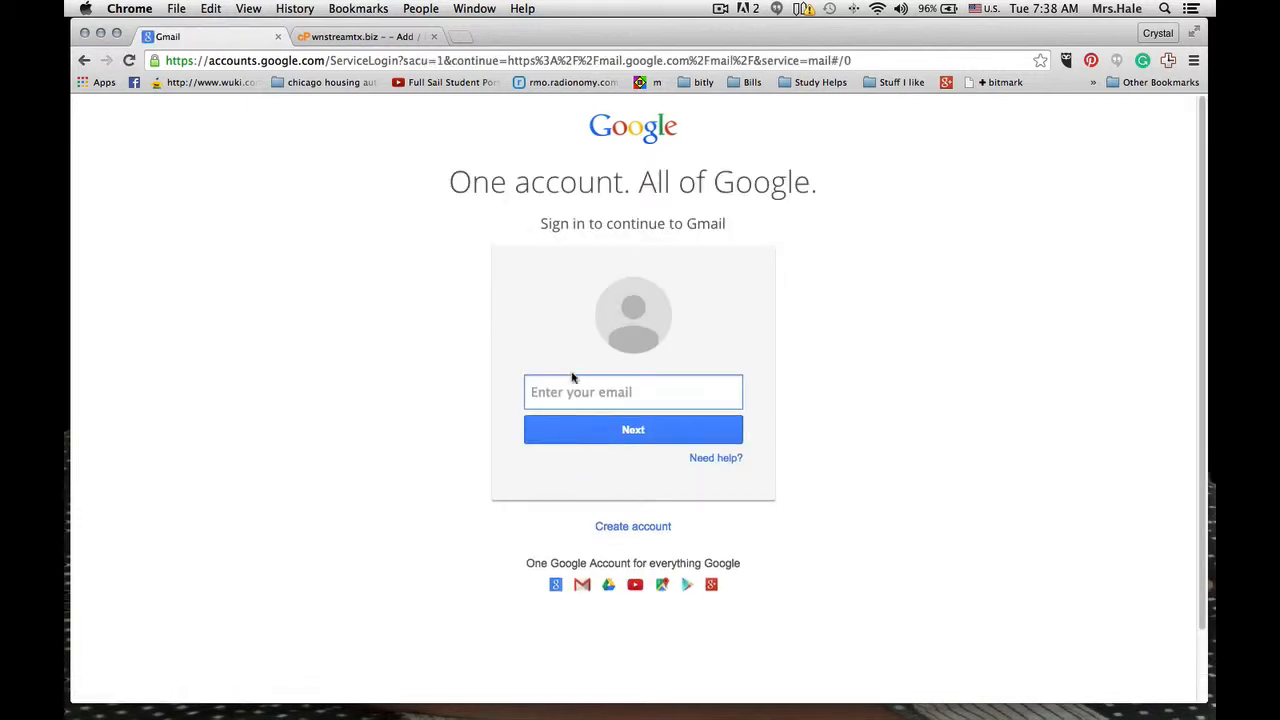
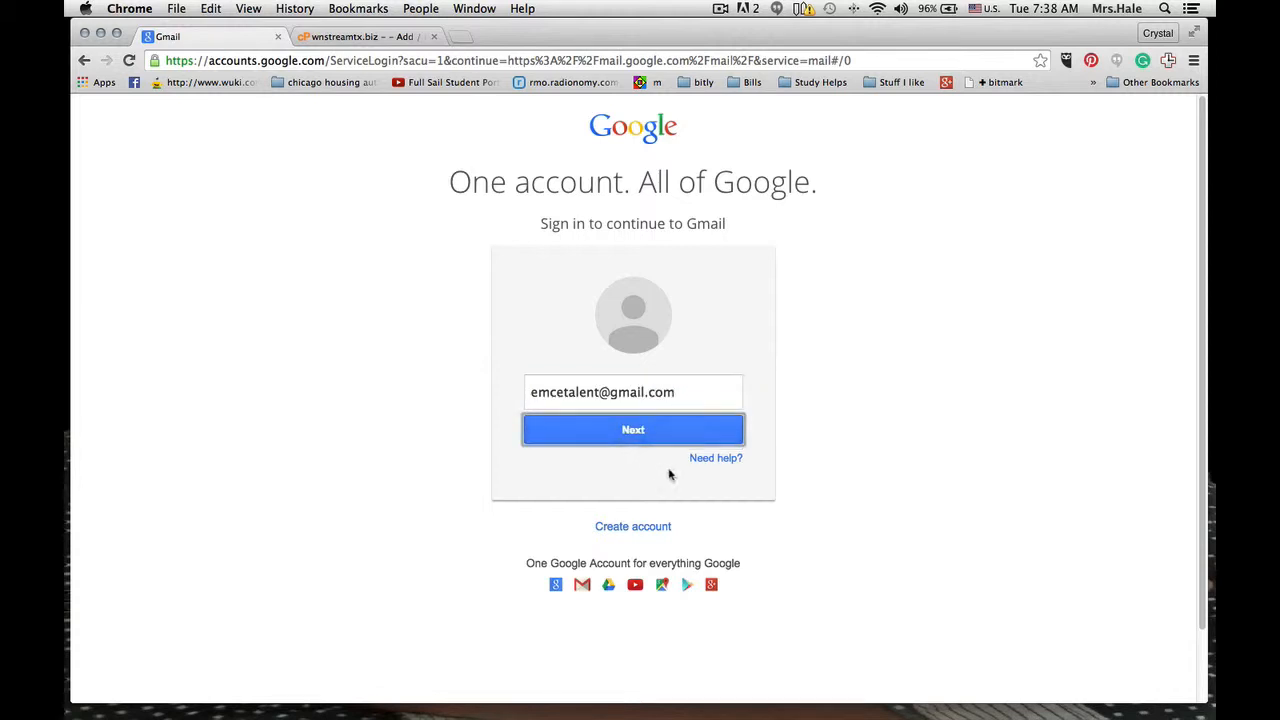
left_click(86, 60)
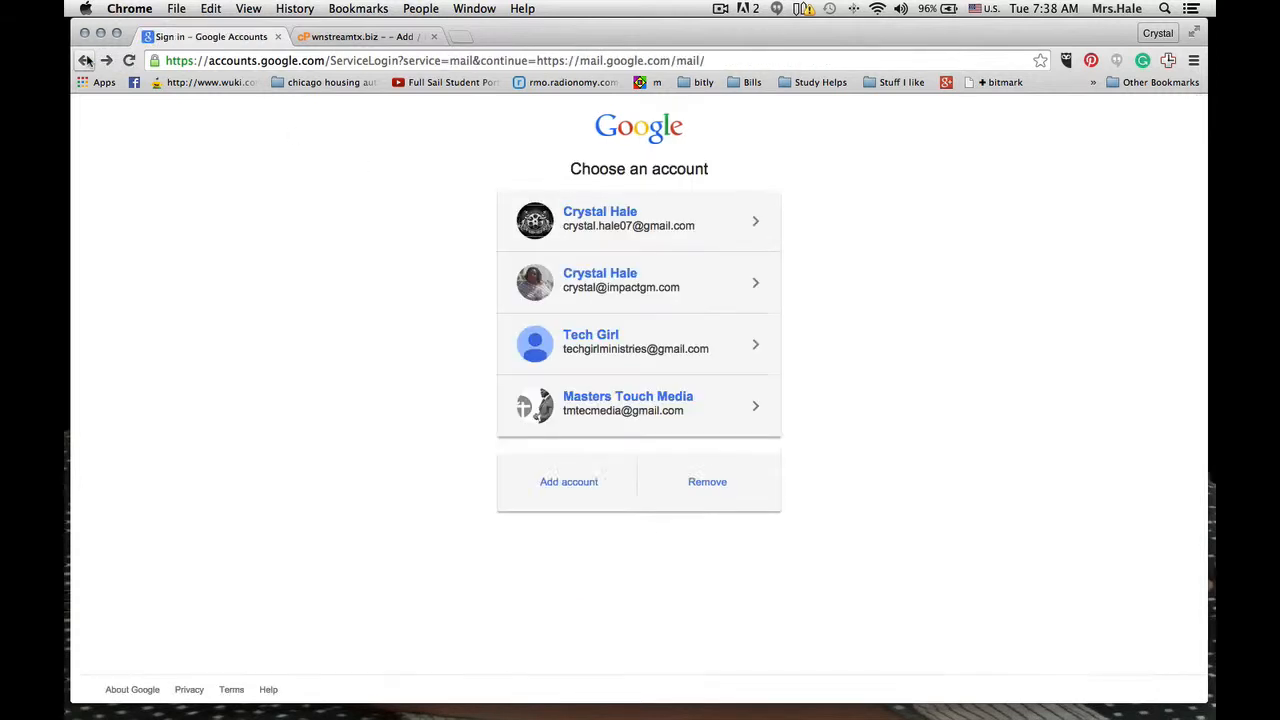
- Add the test recipient's account to the sign-in choices with its email address, enter the account password and sign in
left_click(554, 472)
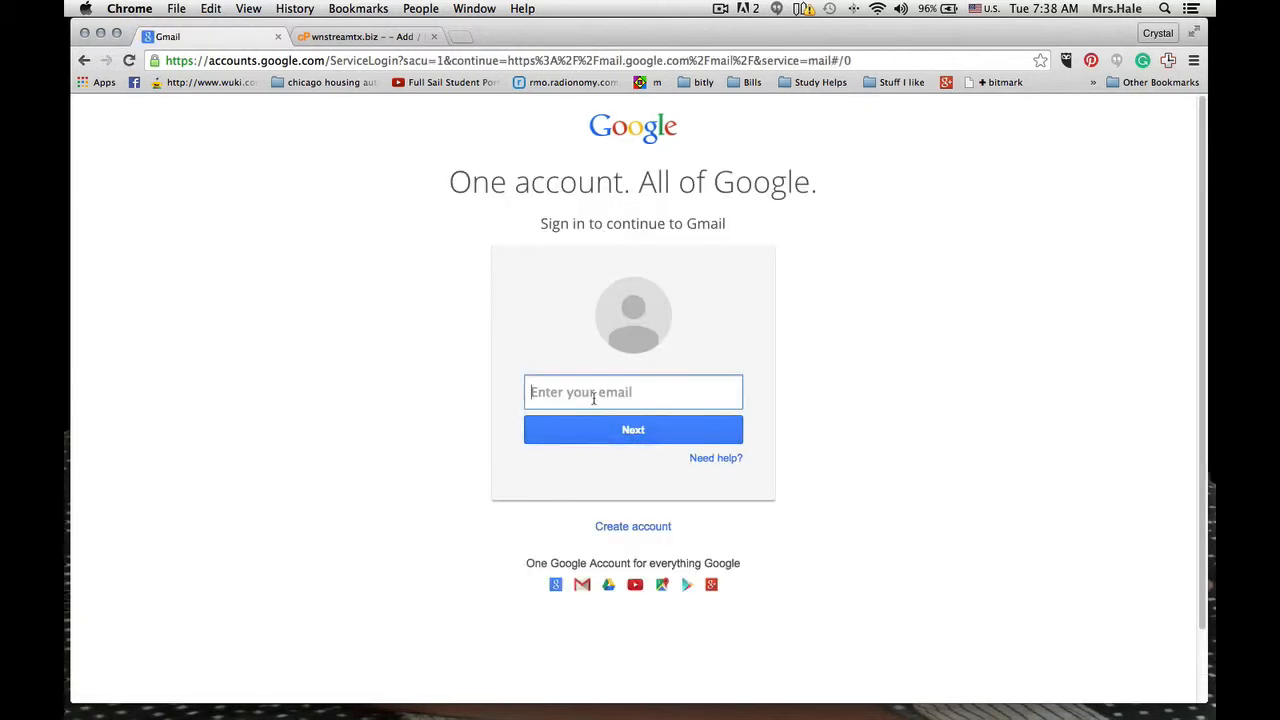
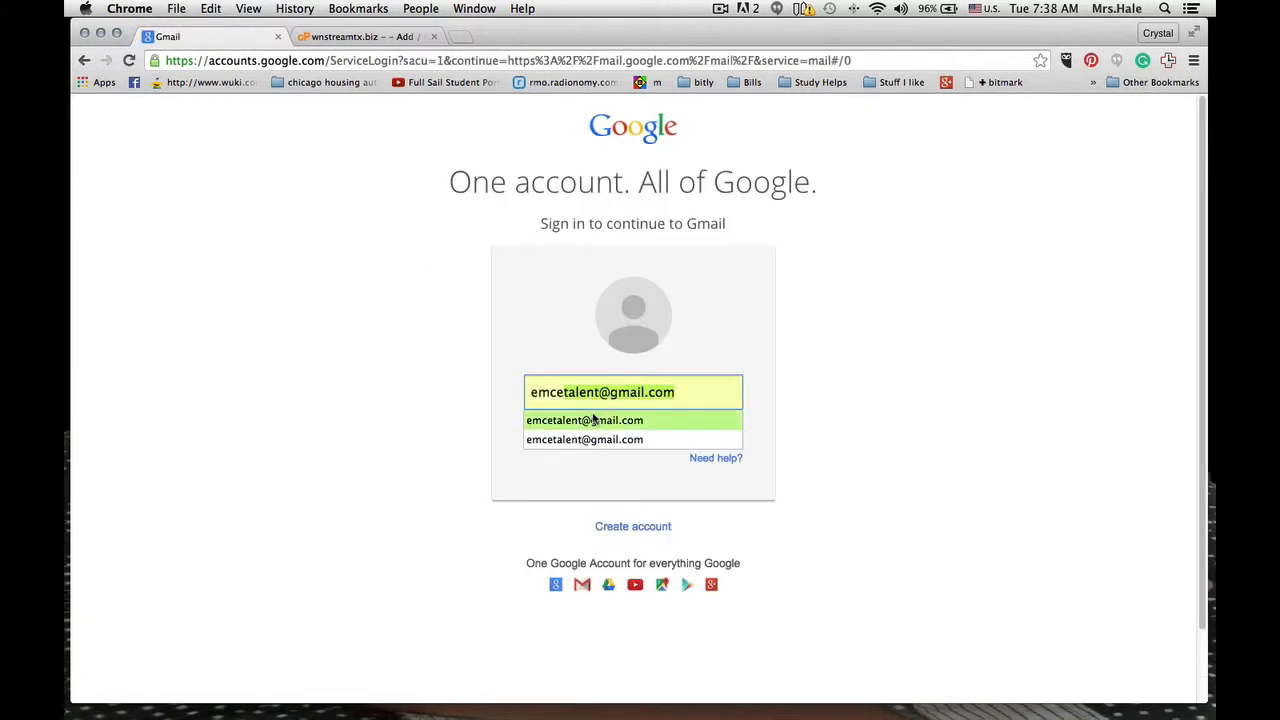
left_click(593, 421)
left_click(593, 431)
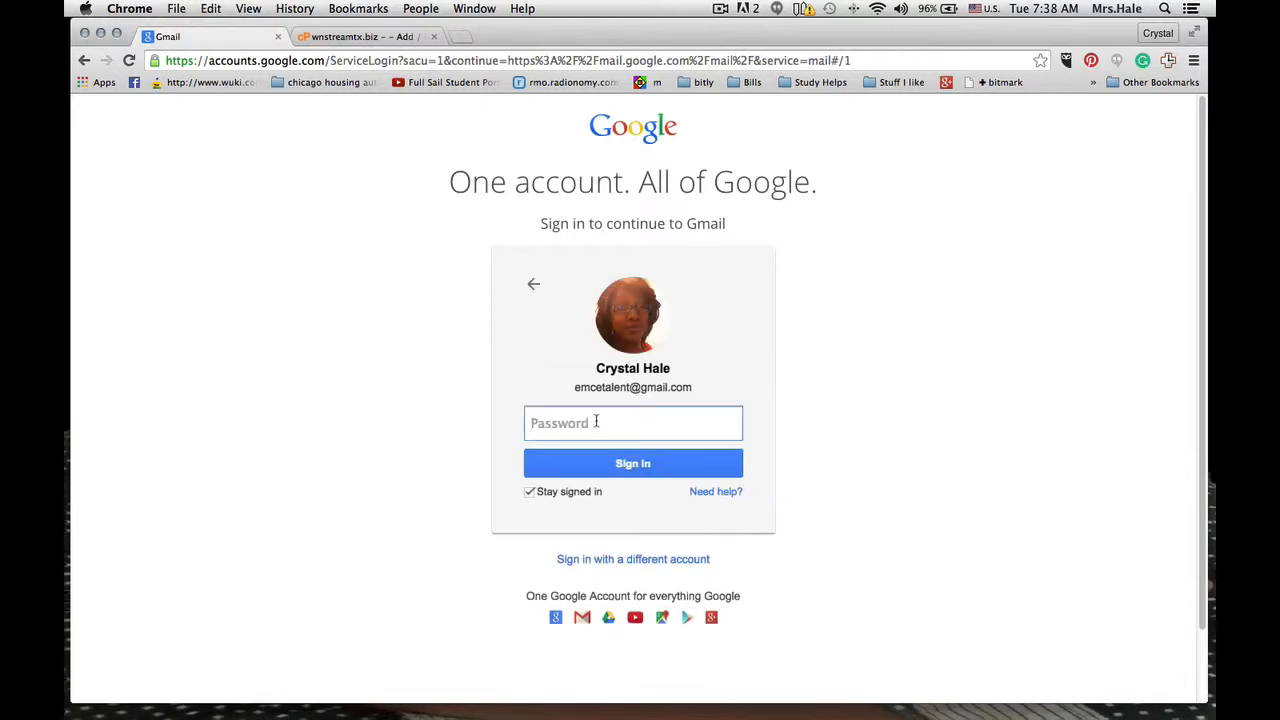
type("••••••••")
key("Return")
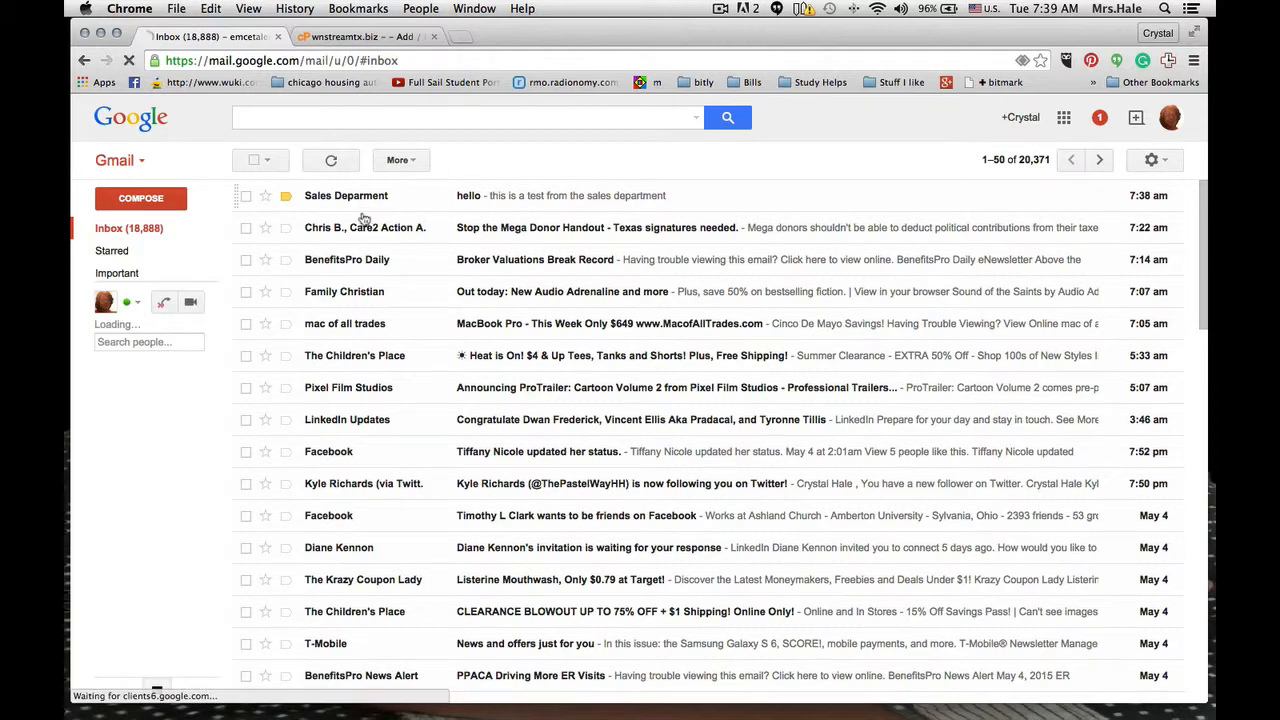
- Open the "hello" message from the sales department and send the reply "Thank you"
left_click(343, 196)
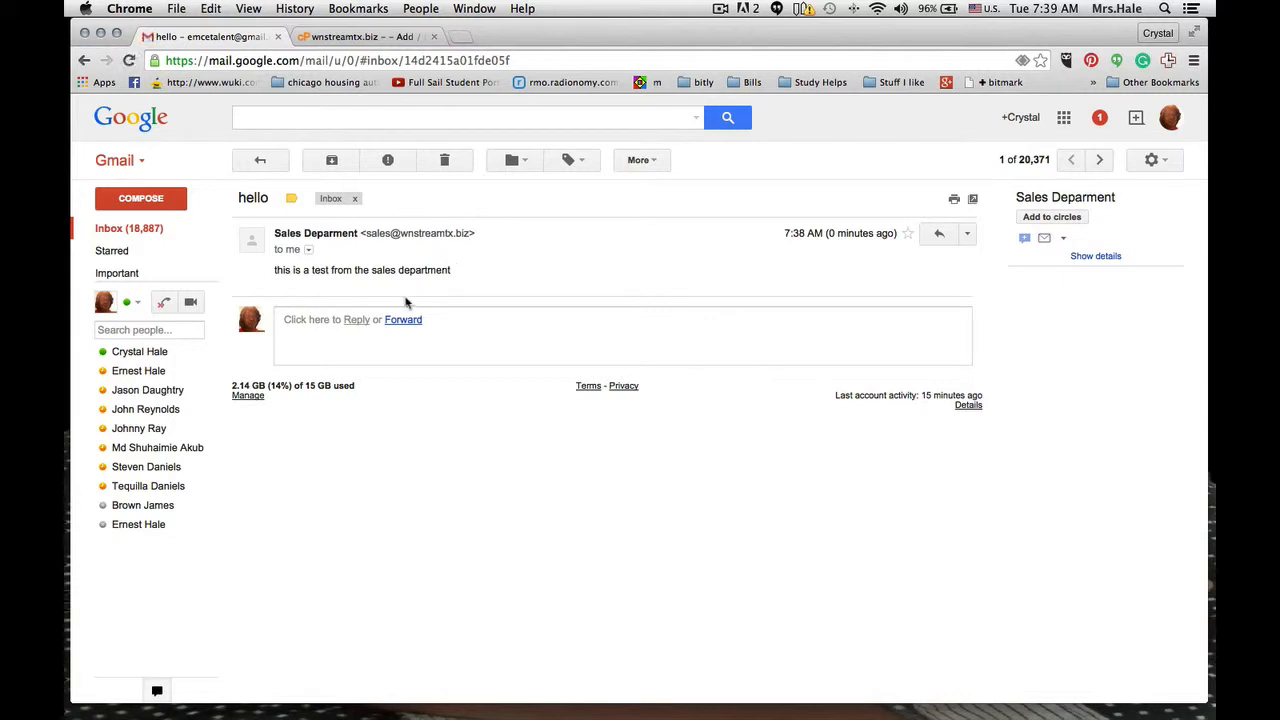
left_click(355, 320)
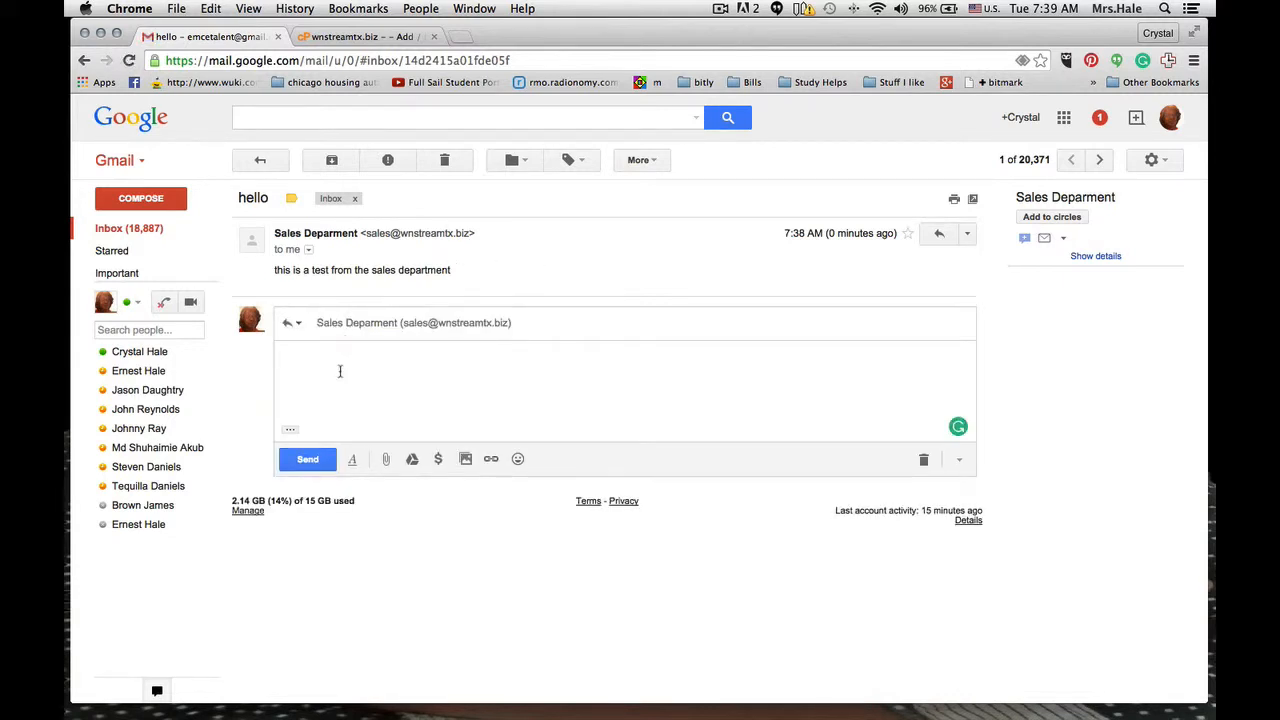
type("Thank you")
left_click(320, 459)
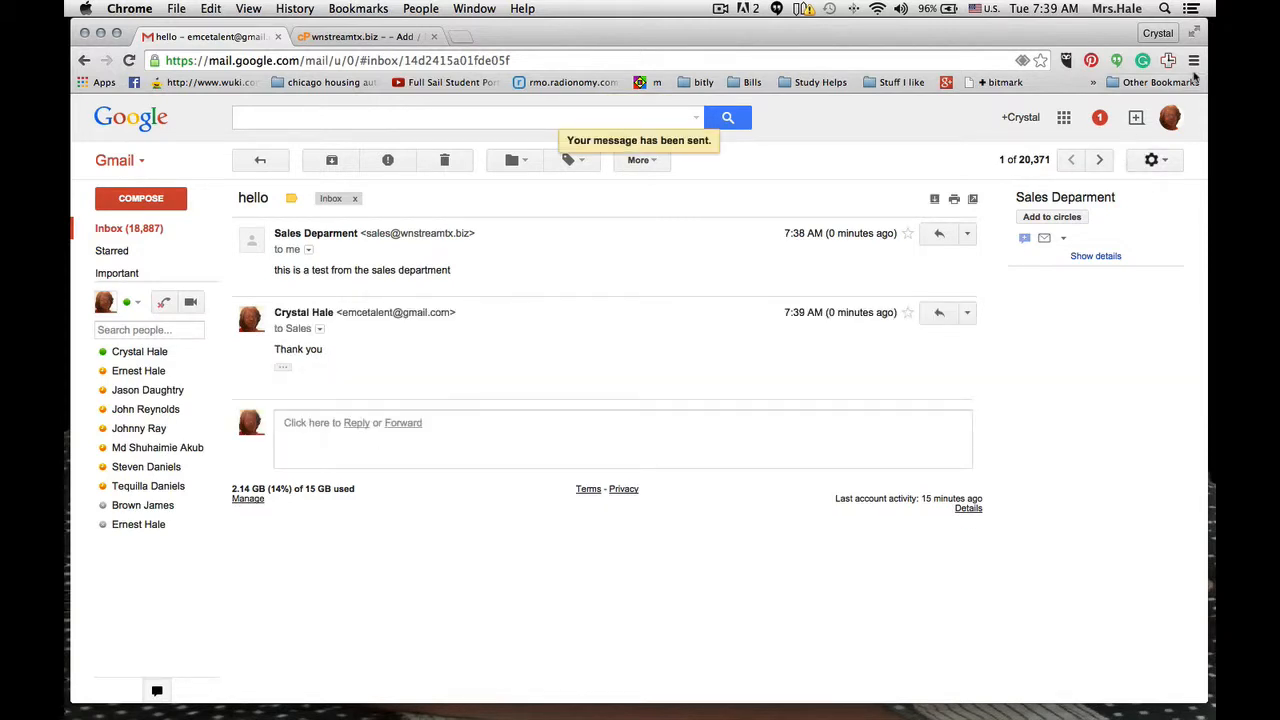
- Sign out of the recipient account and sign back in to the original Gmail account with its password
left_click(1172, 122)
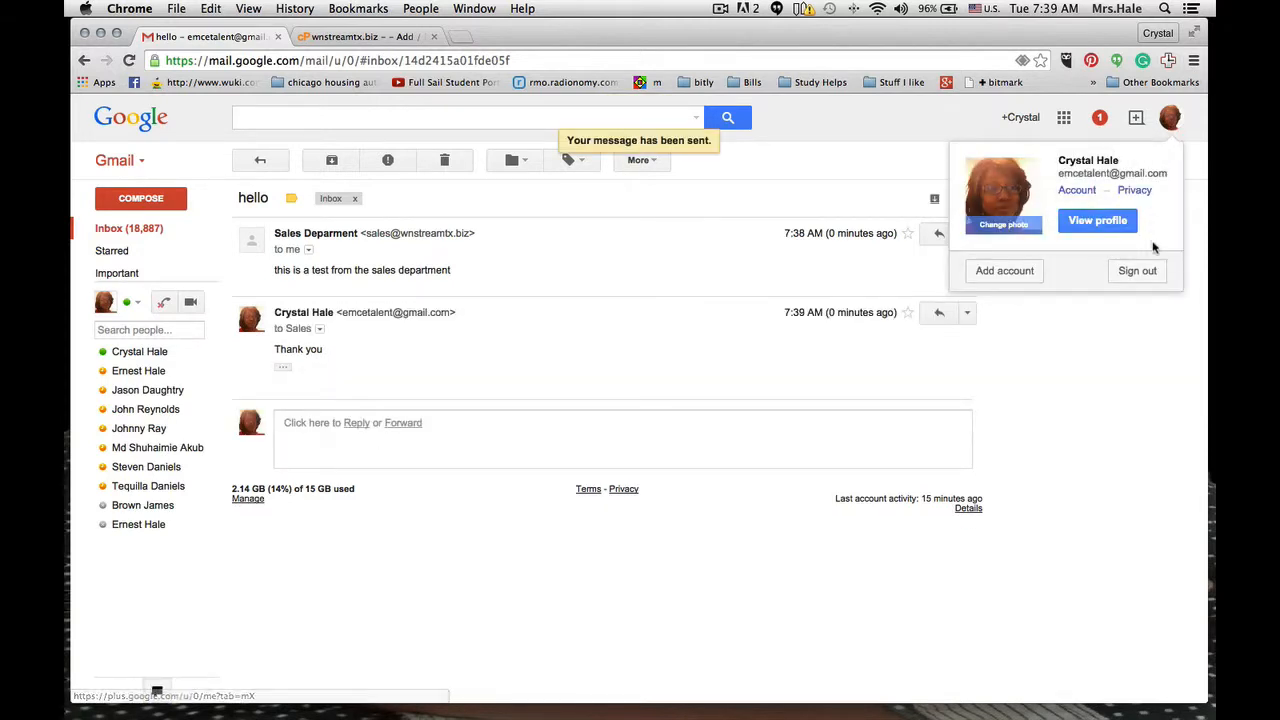
left_click(1138, 276)
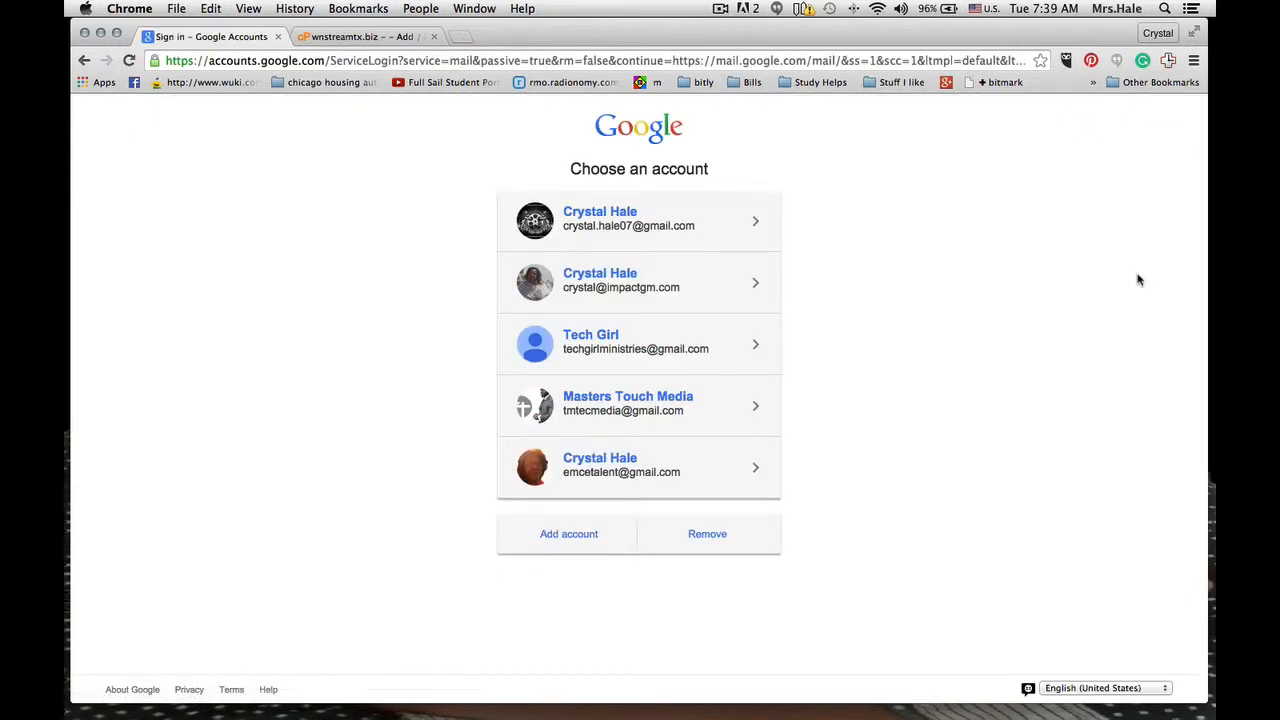
left_click(585, 218)
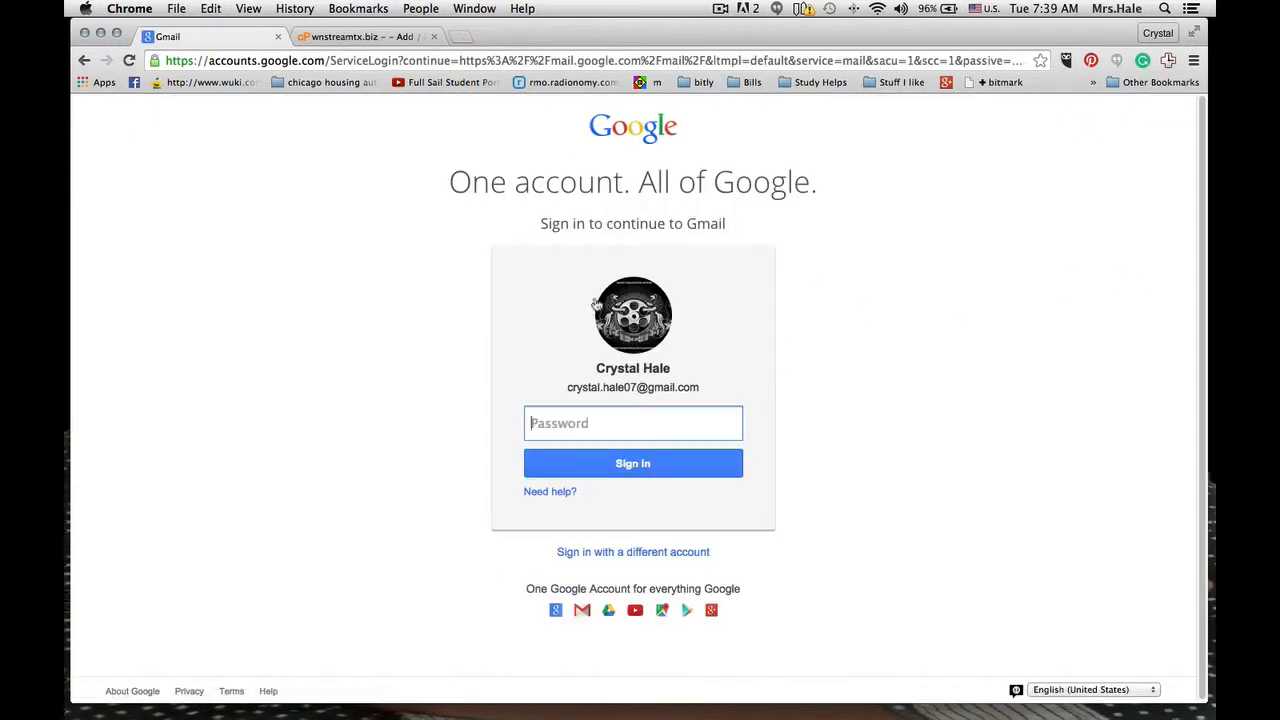
type("••")
key("Return")
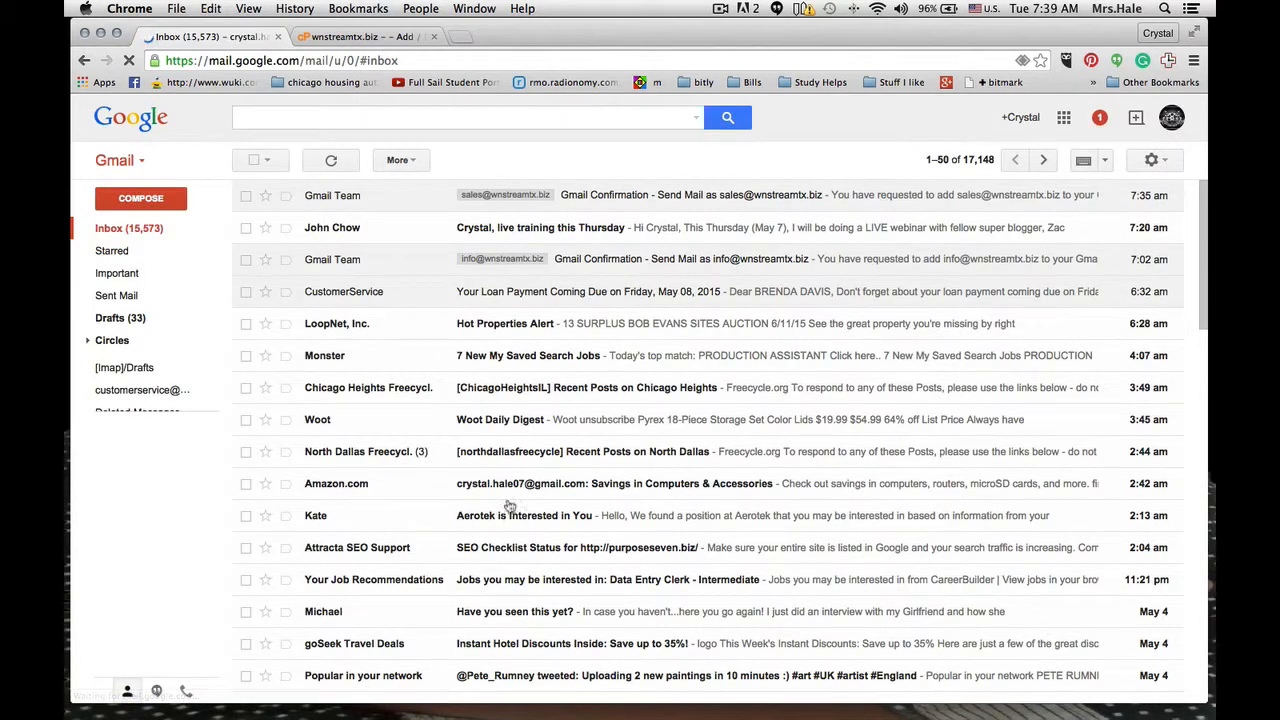
mouse_move(168, 393)
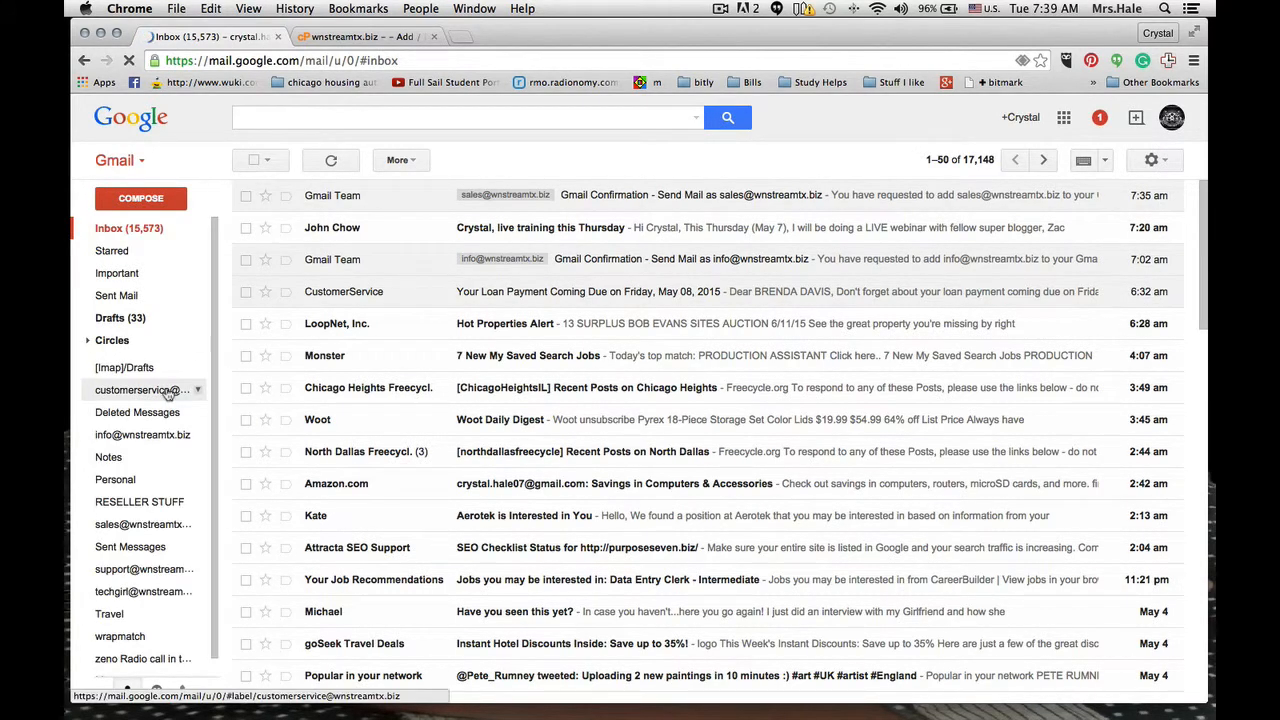
- View the customer service label's messages, then reload the inbox to check for the recipient's reply
left_click(168, 391)
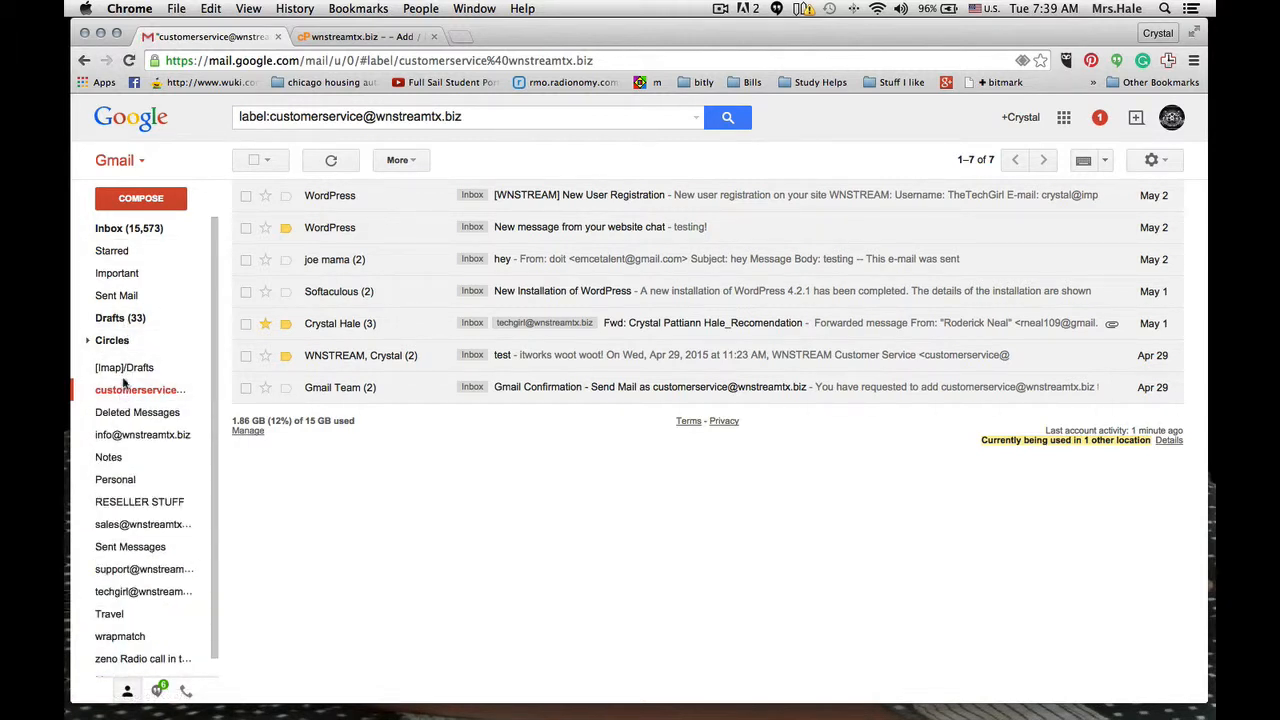
left_click(140, 229)
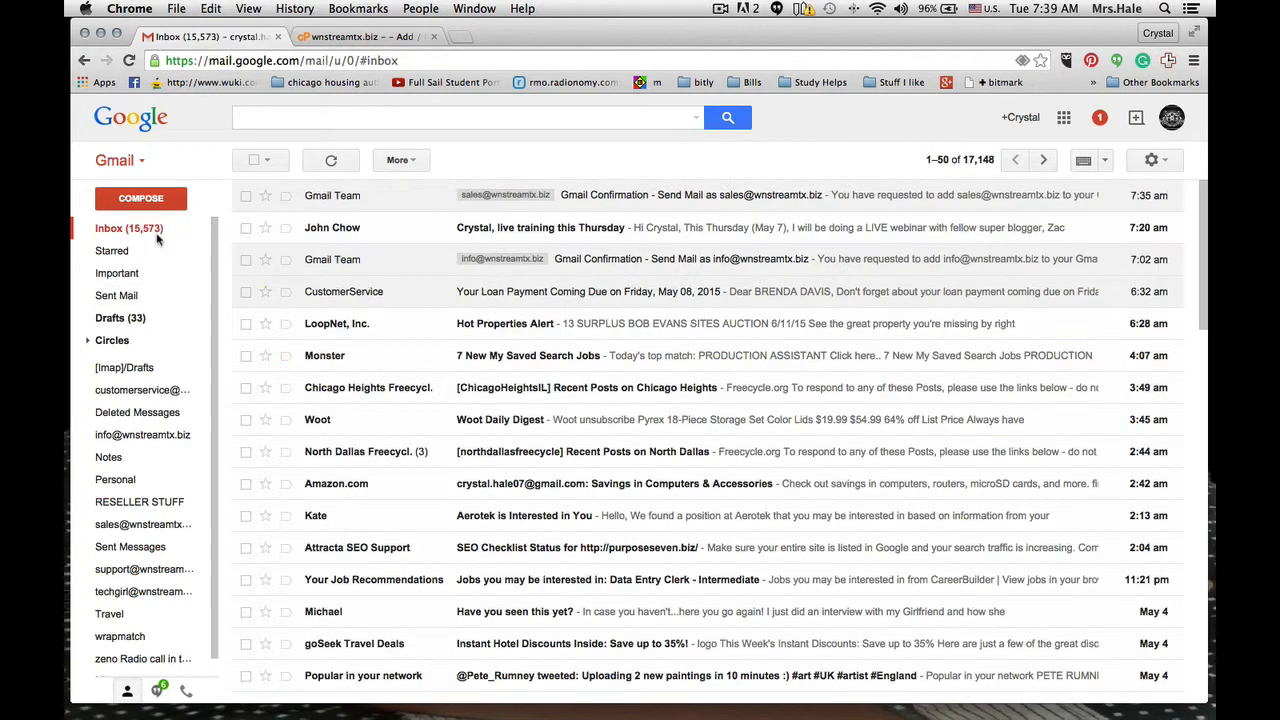
left_click(130, 61)
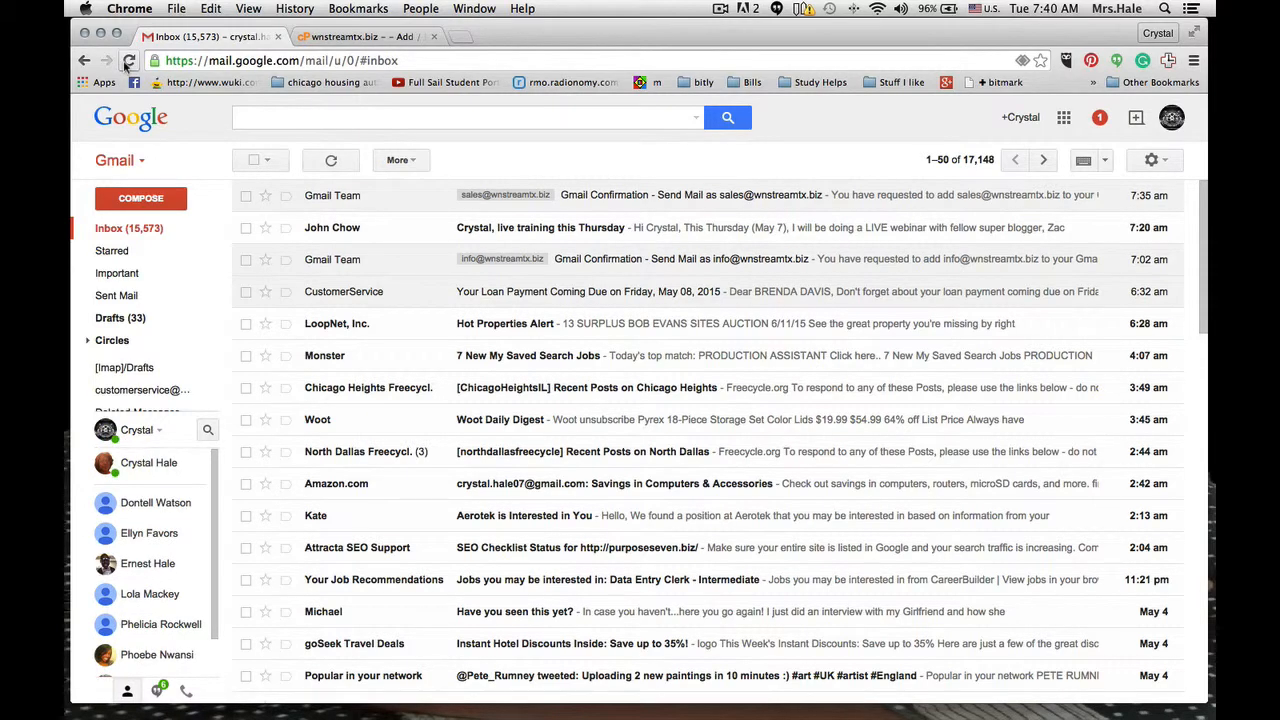
left_click(128, 61)
left_click(128, 61)
left_click(129, 61)
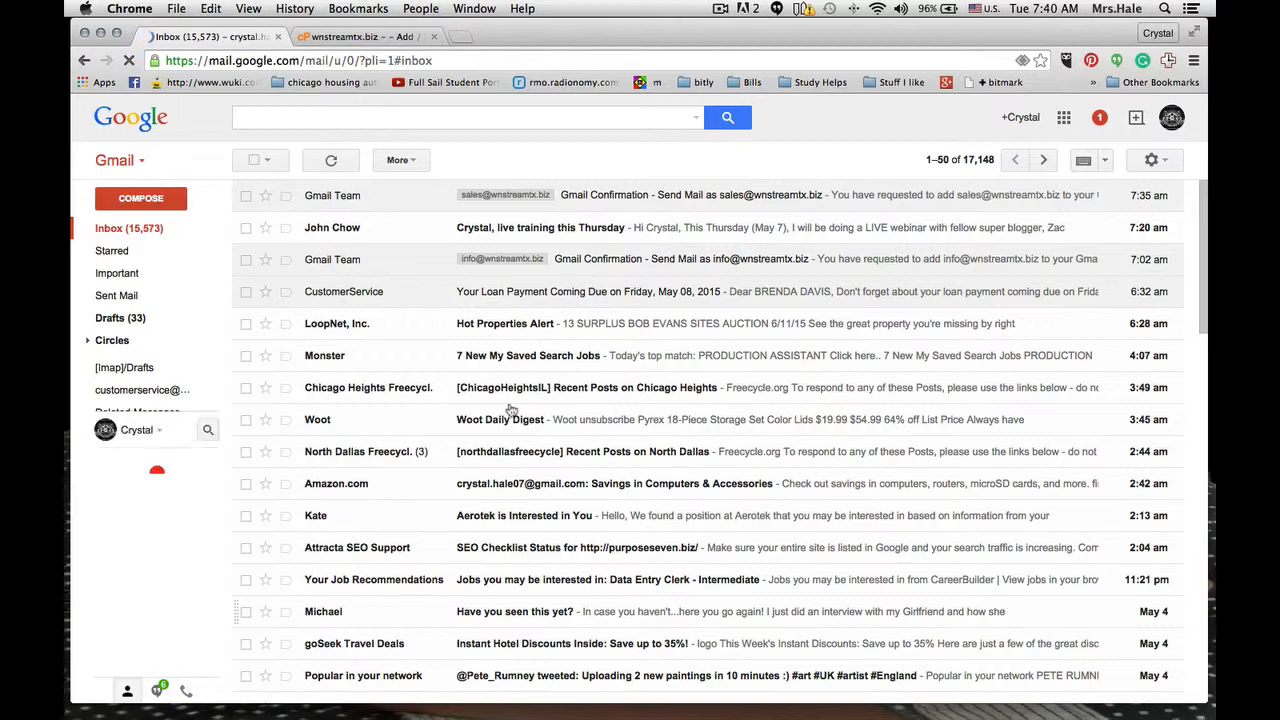
- Open the sales address label's messages and reload the page to check for the test reply
mouse_move(134, 367)
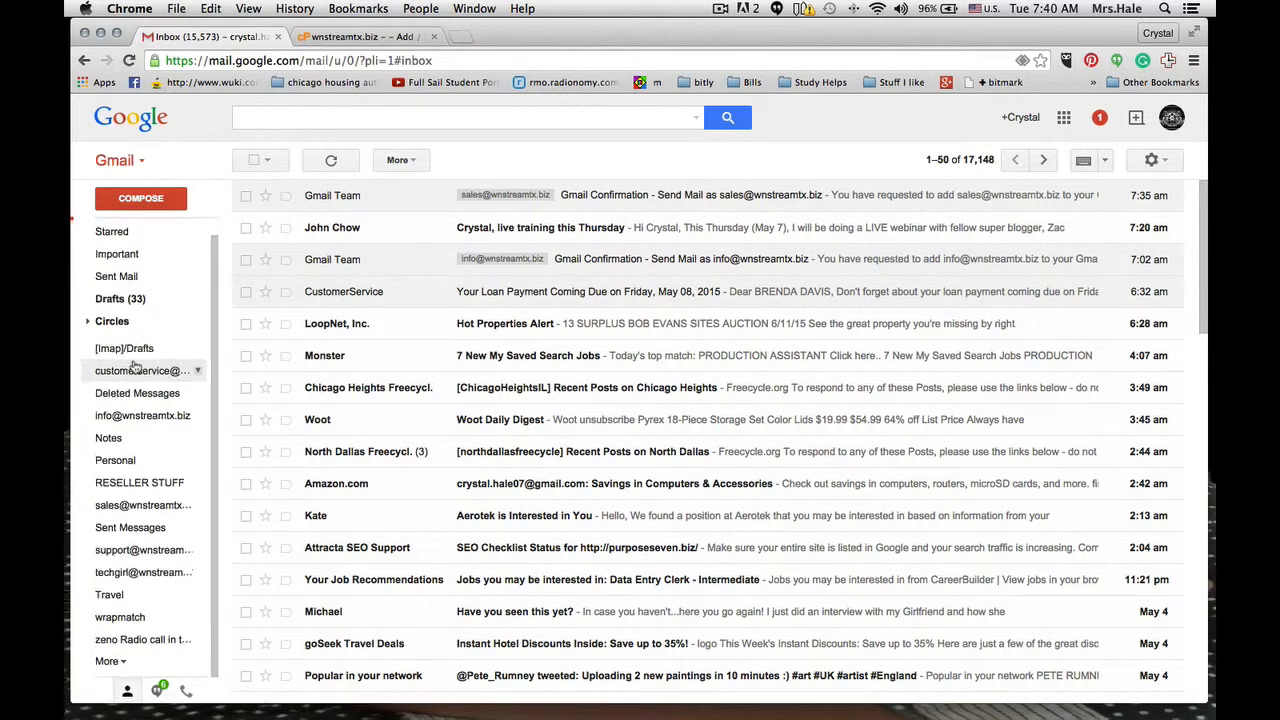
left_click(137, 509)
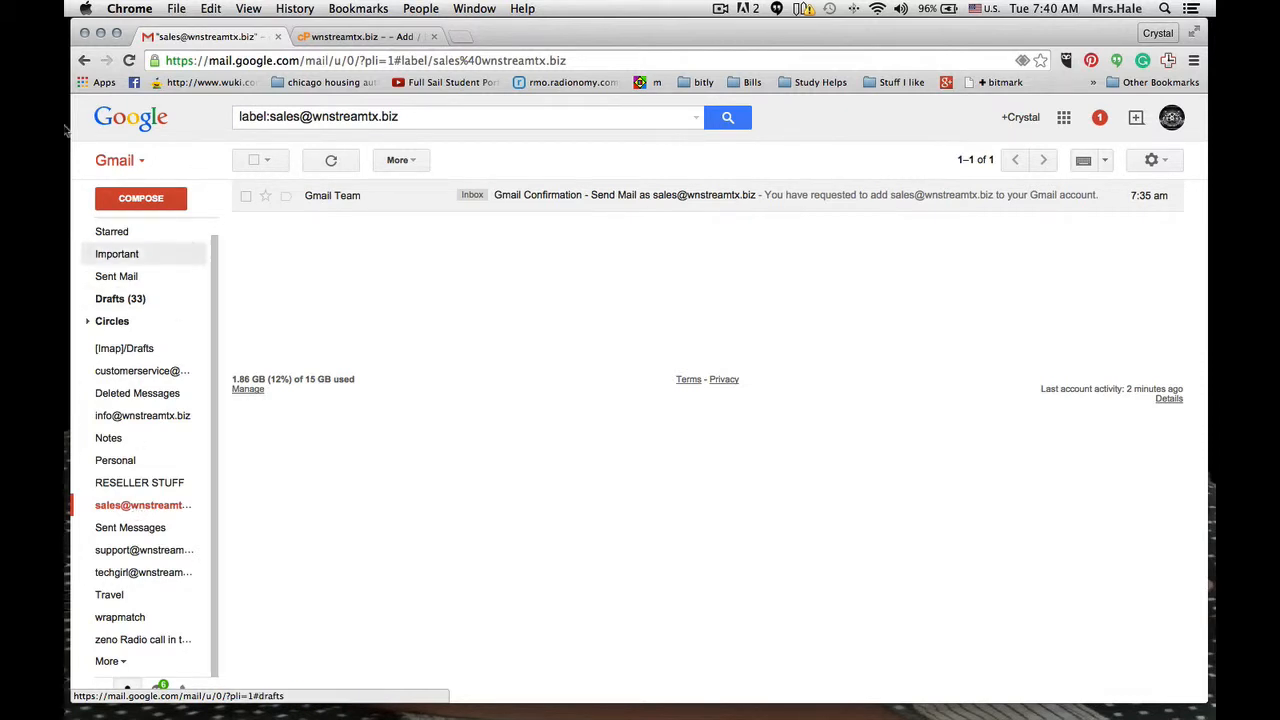
left_click(129, 60)
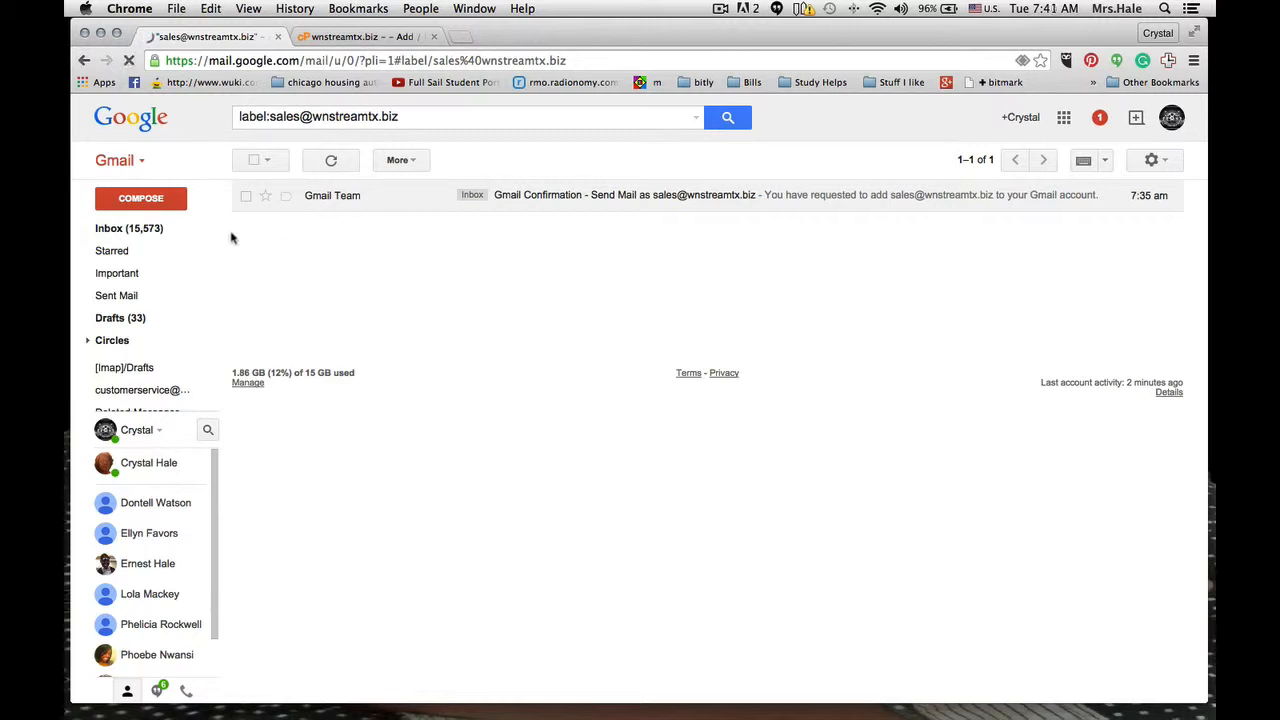
- Look through the inbox for the reply to the sales test message and refresh the message list
left_click(155, 230)
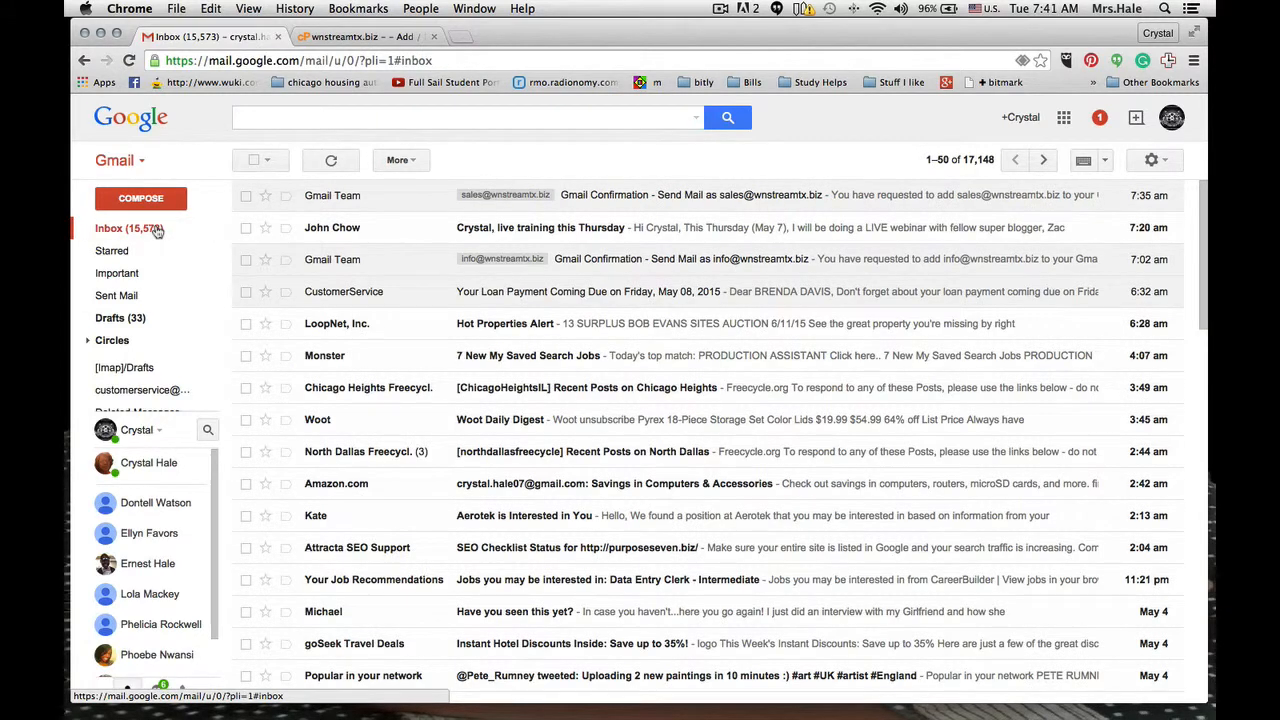
scroll(588, 255, "down", 7)
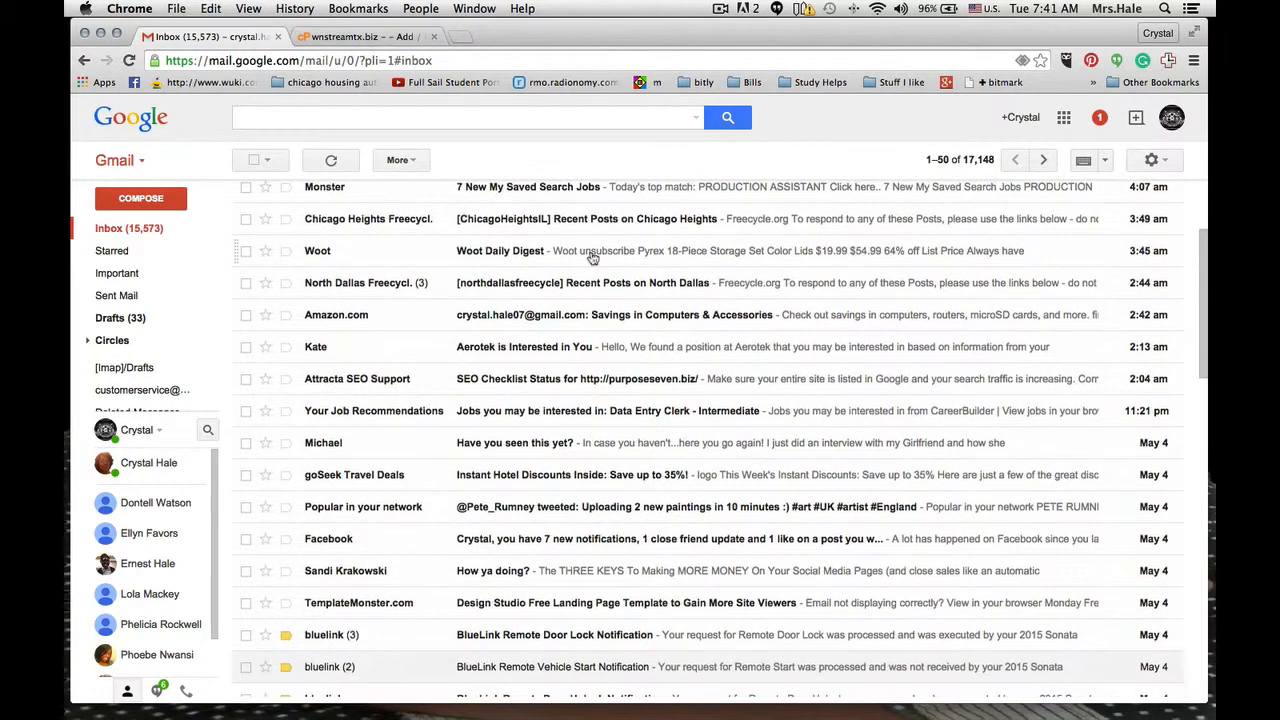
scroll(590, 240, "up", 7)
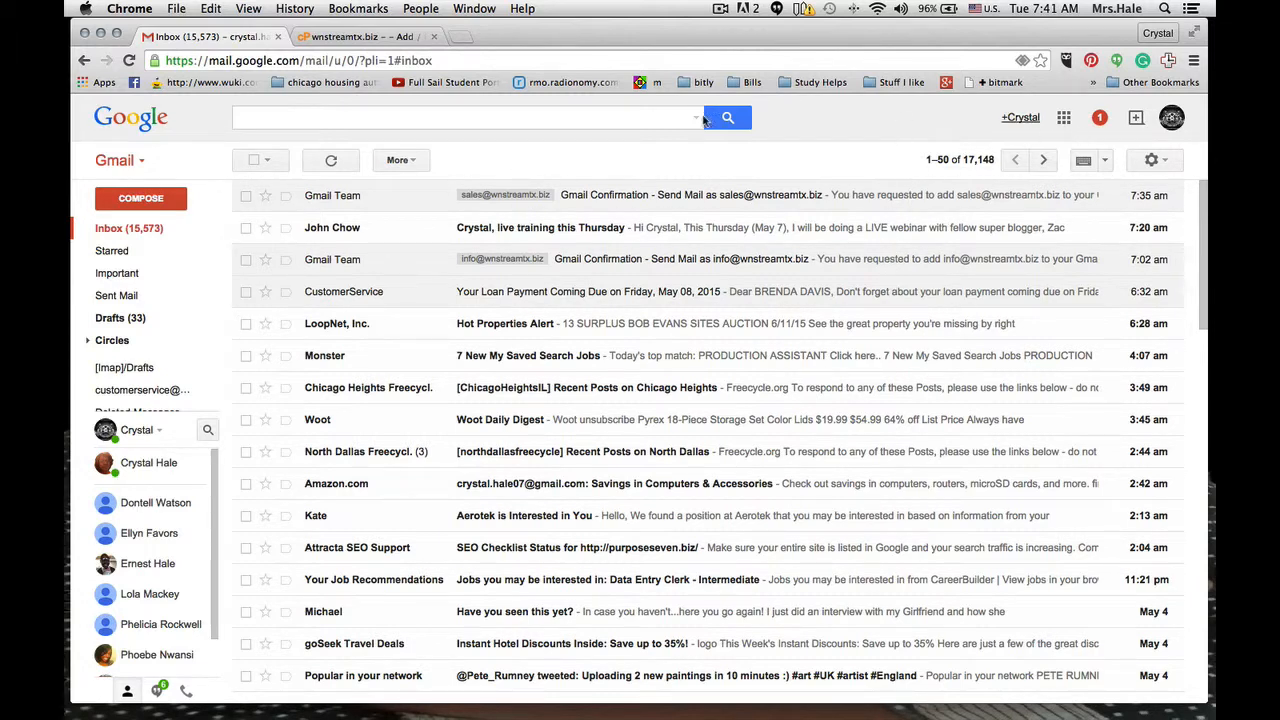
left_click(129, 60)
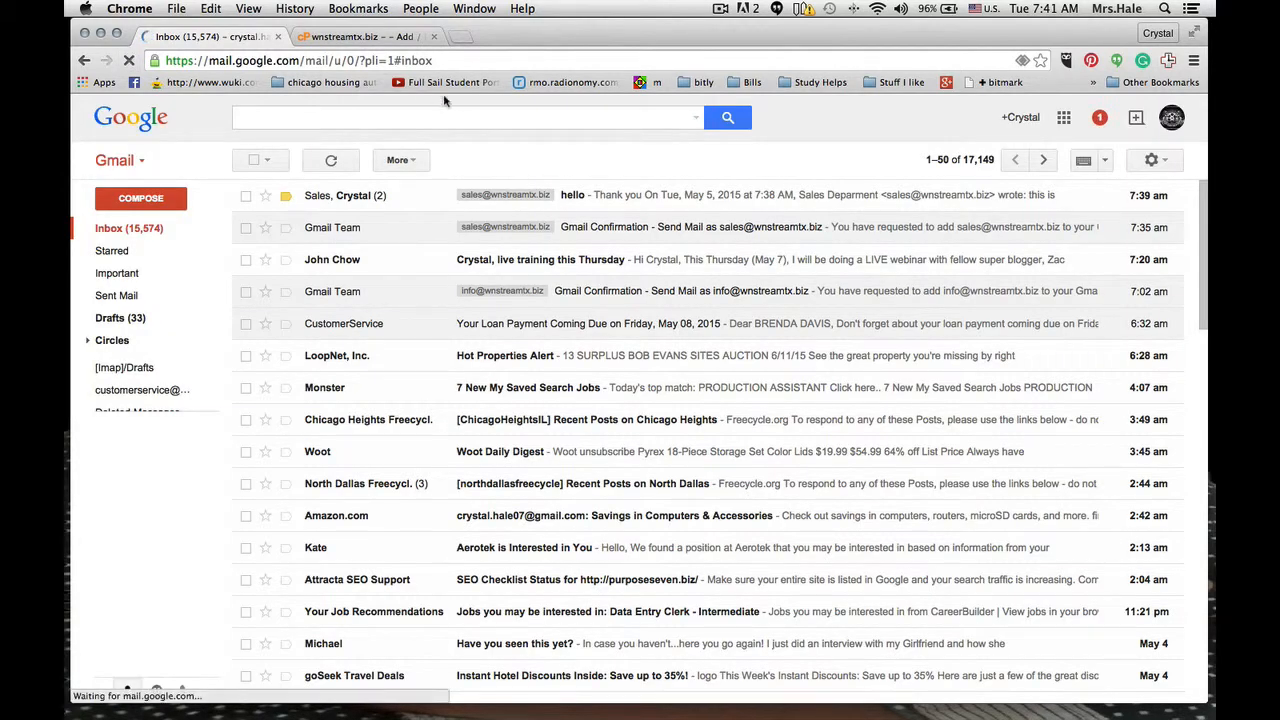
- Read the "hello" conversation containing the "Thank you" reply and return to the inbox
left_click(340, 197)
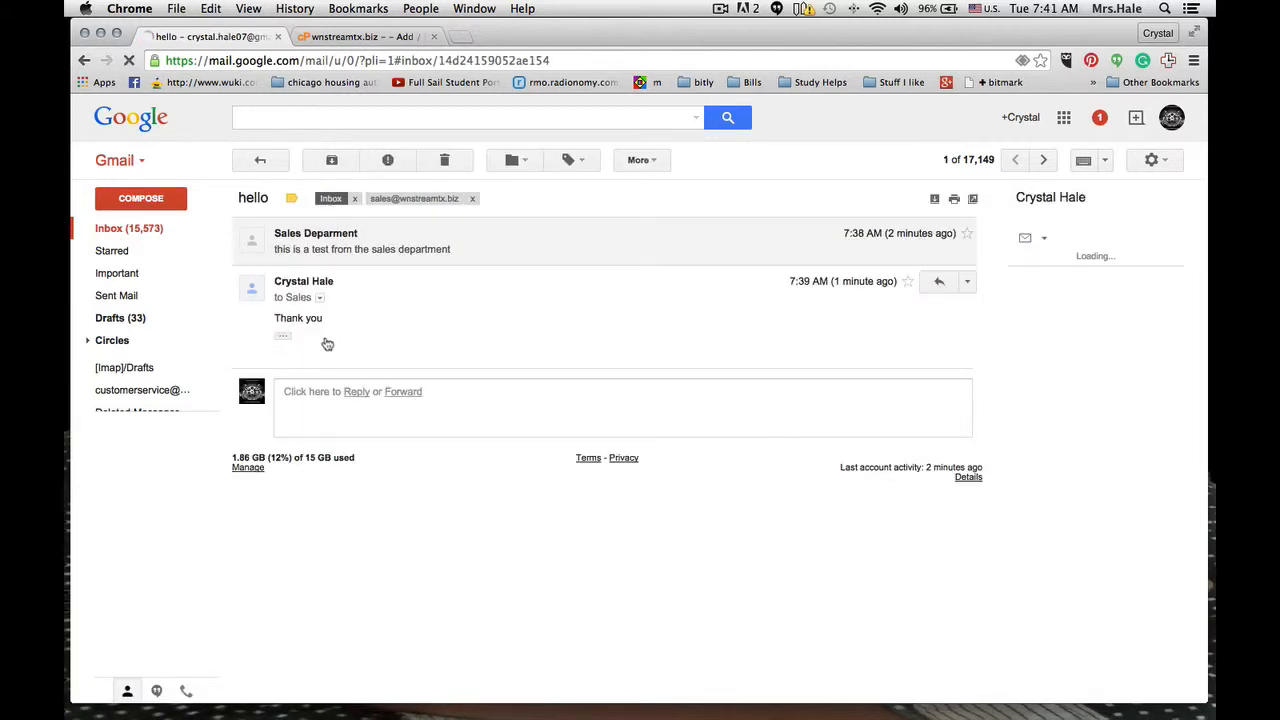
left_click(129, 228)
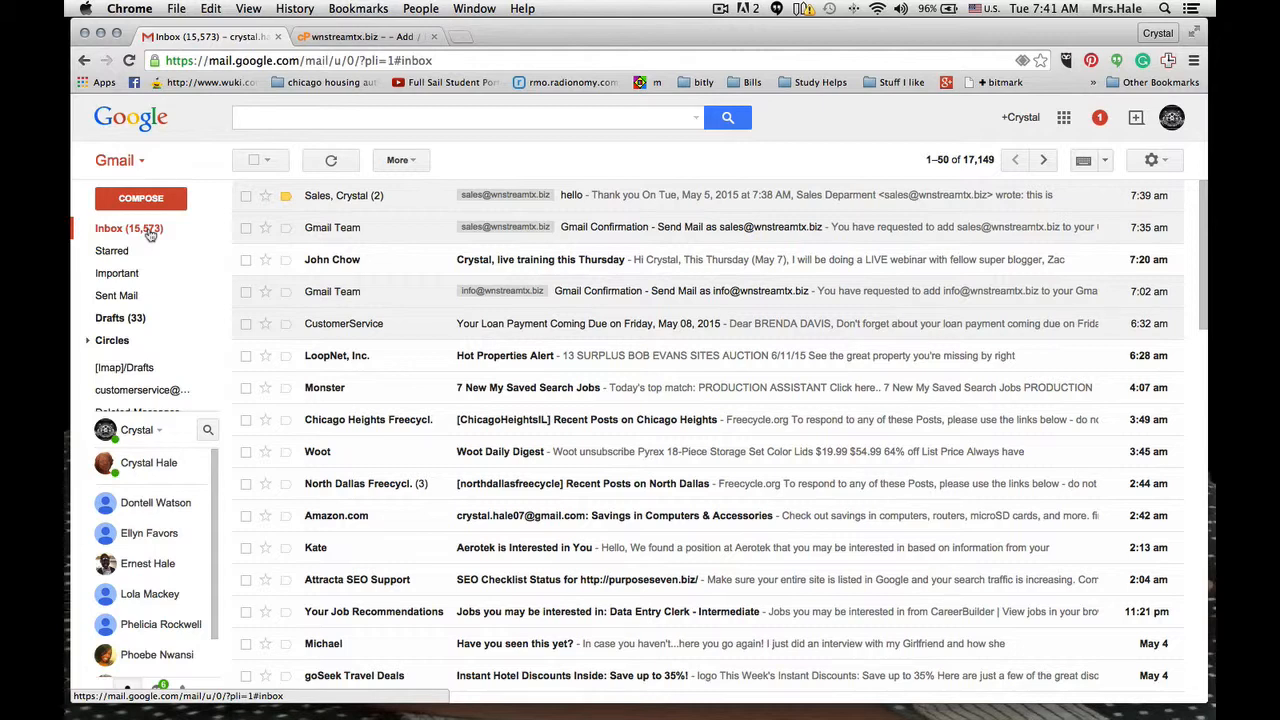
mouse_move(128, 366)
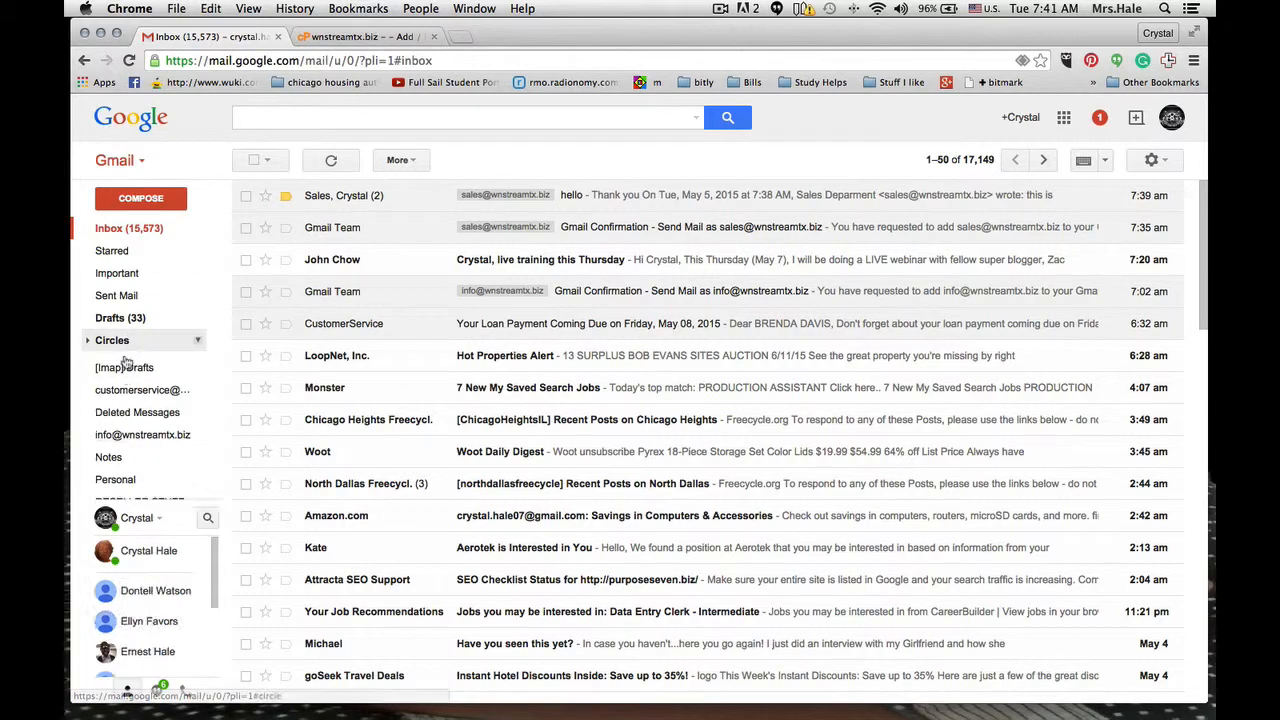